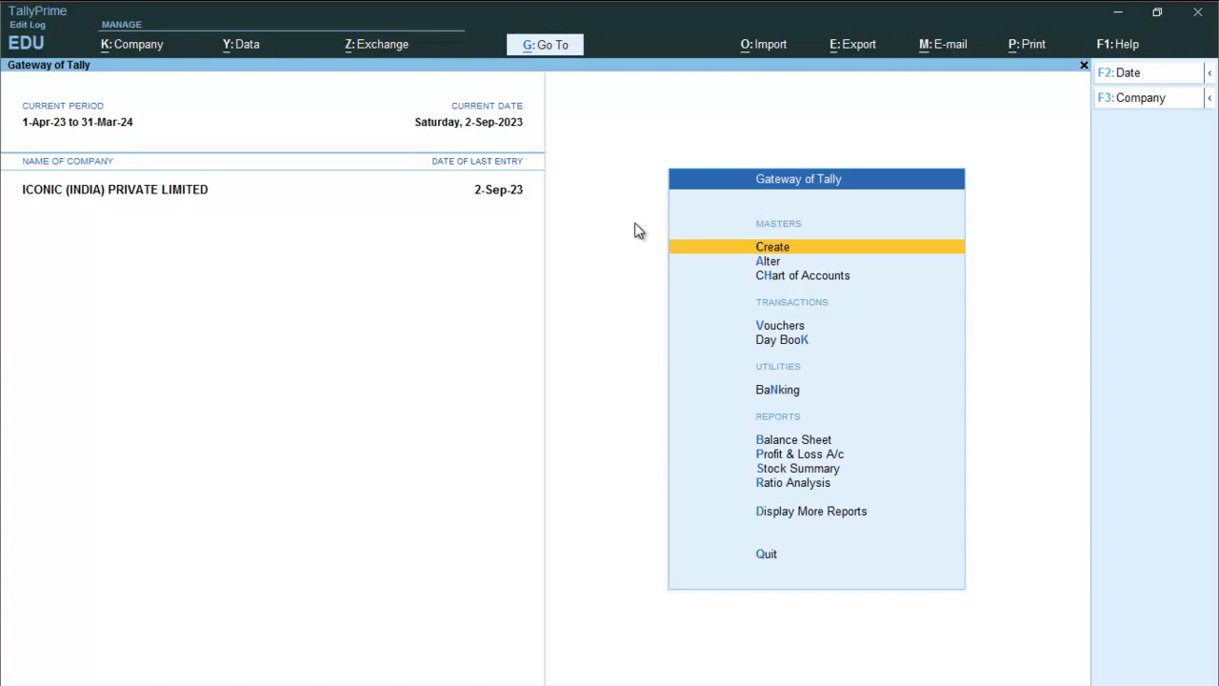
Open the US Dollar ($) currency master for alteration, review its rates of exchange, and return to the list of masters
key(Down)
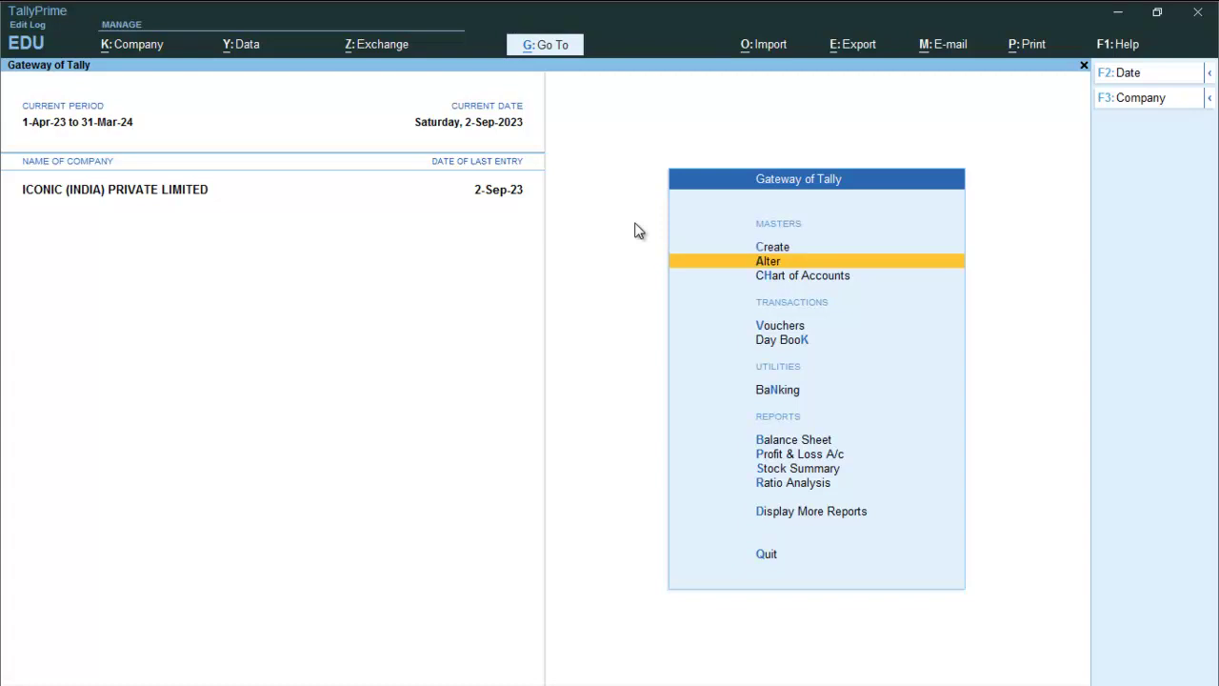
key(Return)
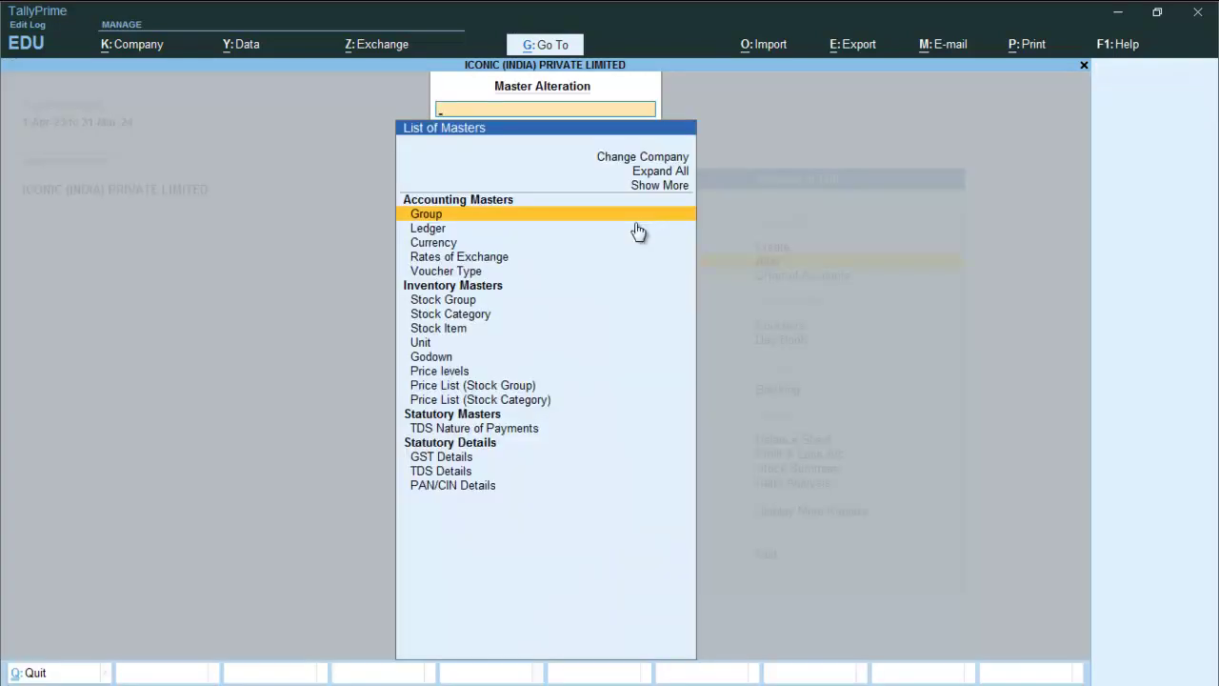
key(Down)
key(Down)
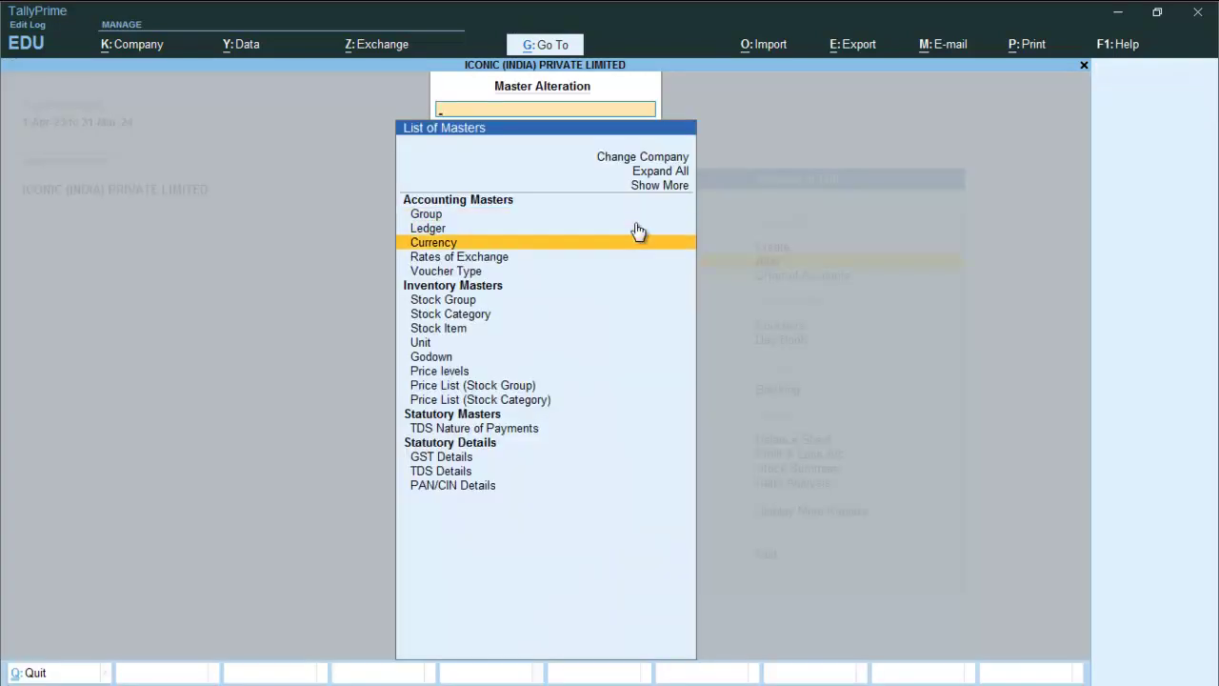
key(Return)
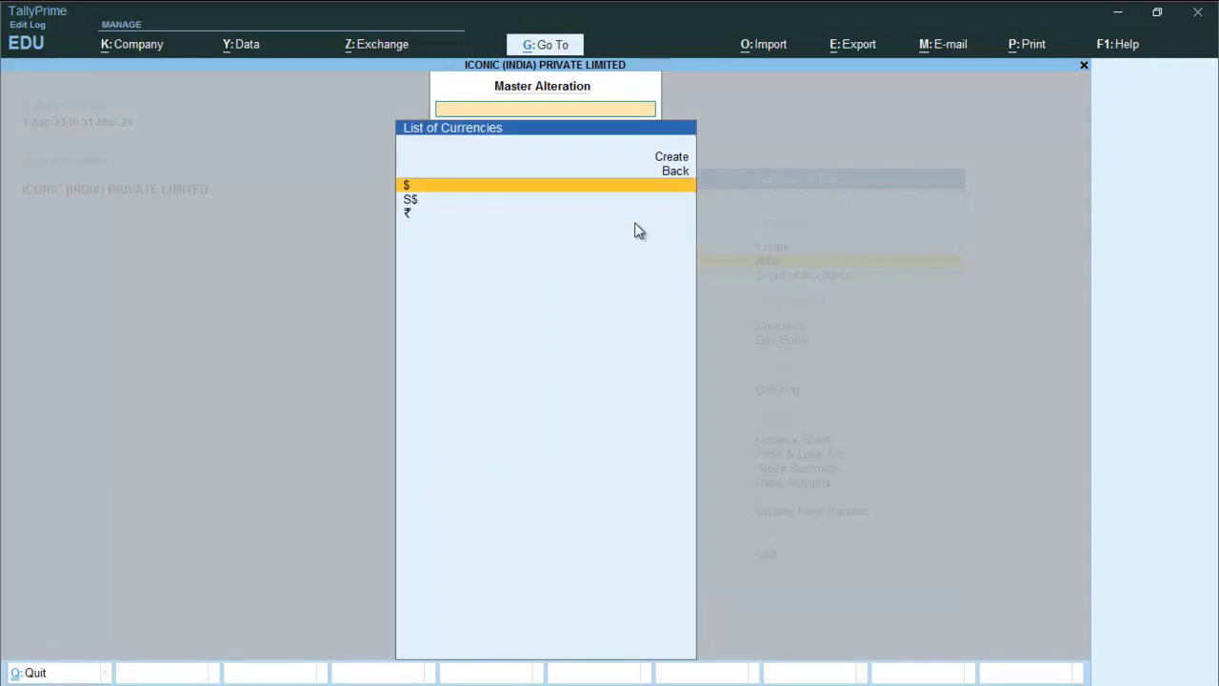
key(Return)
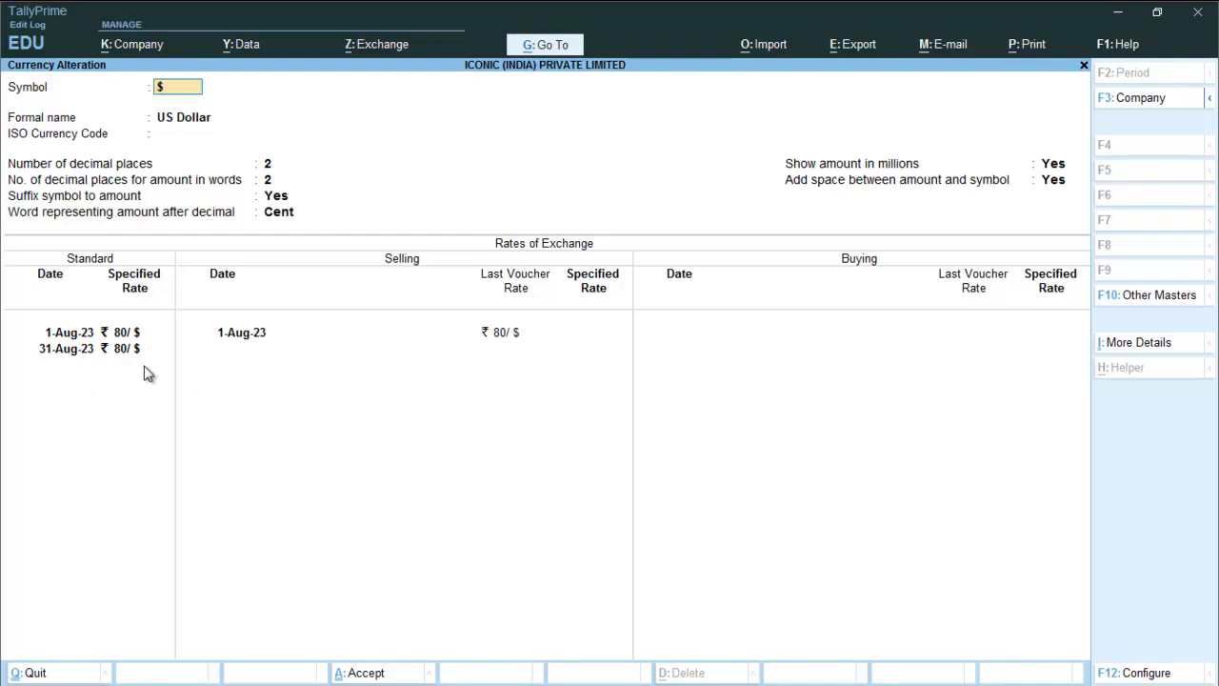
key(Escape)
key(y)
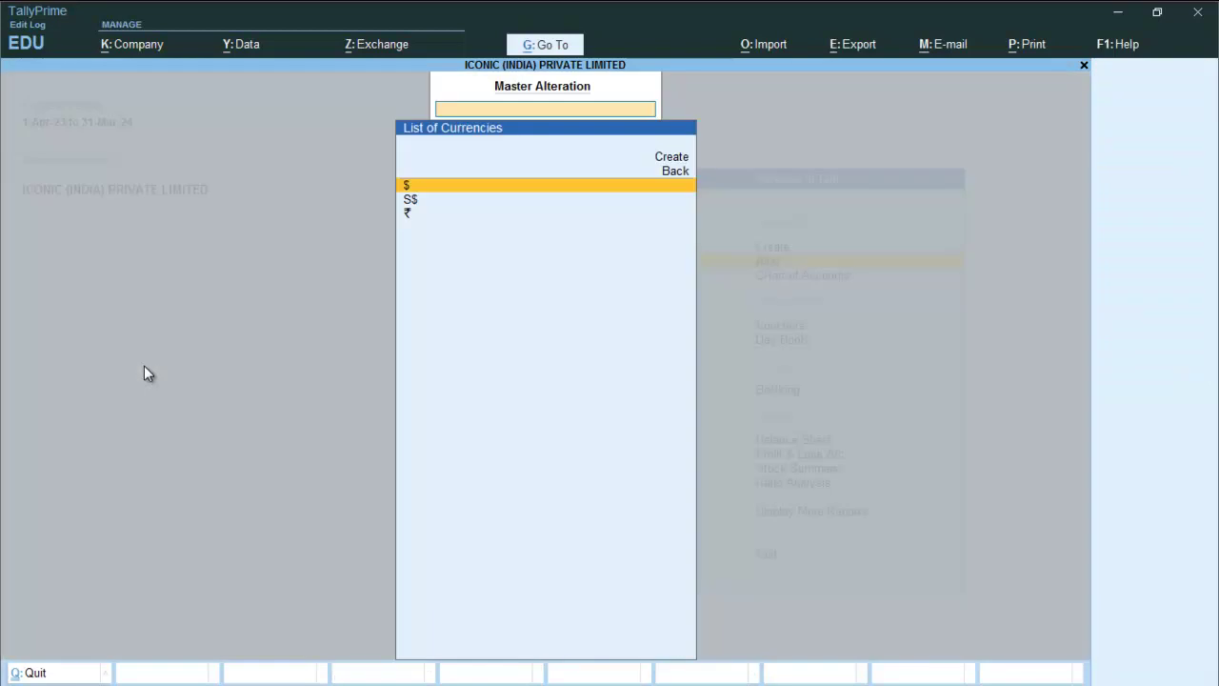
key(Escape)
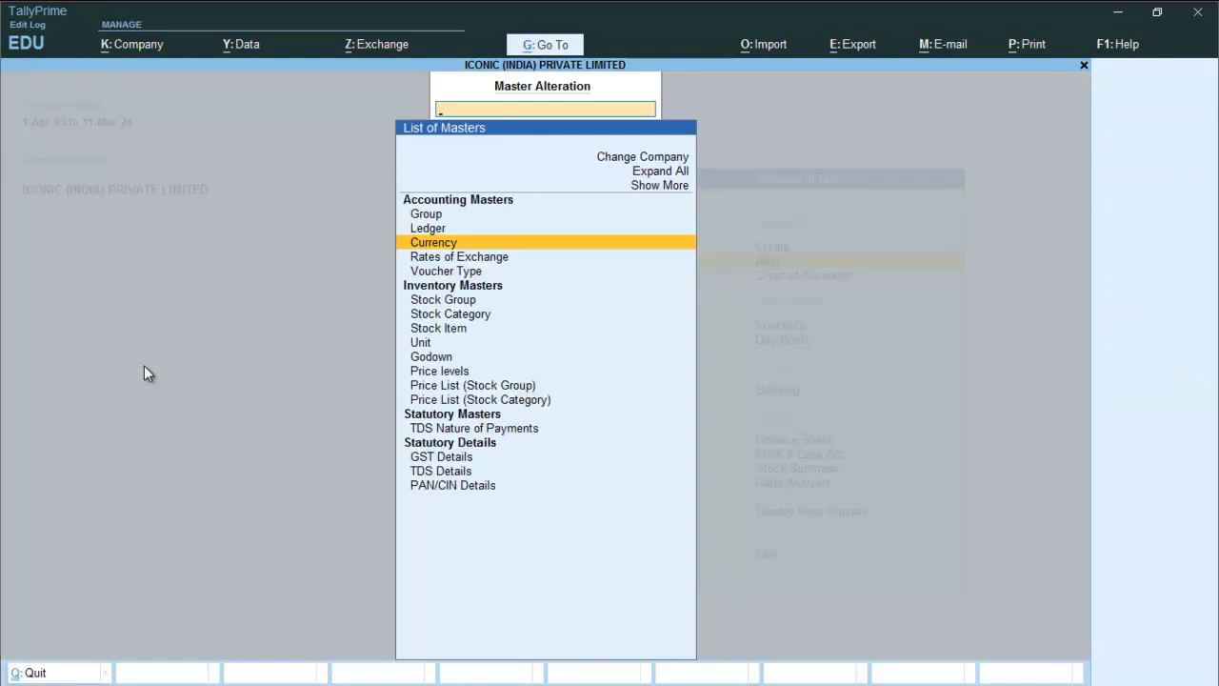
Open the Sales - Exports voucher type for alteration, view its settings, and quit back to the voucher type list
key(Down)
key(Down)
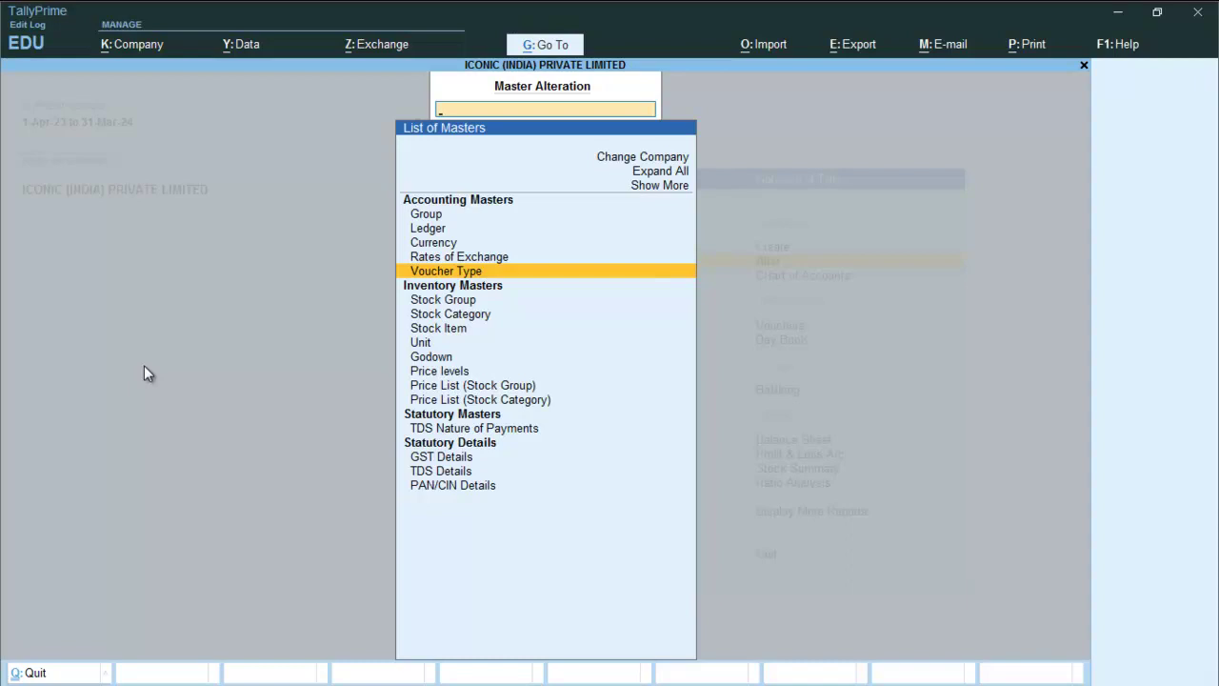
key(Return)
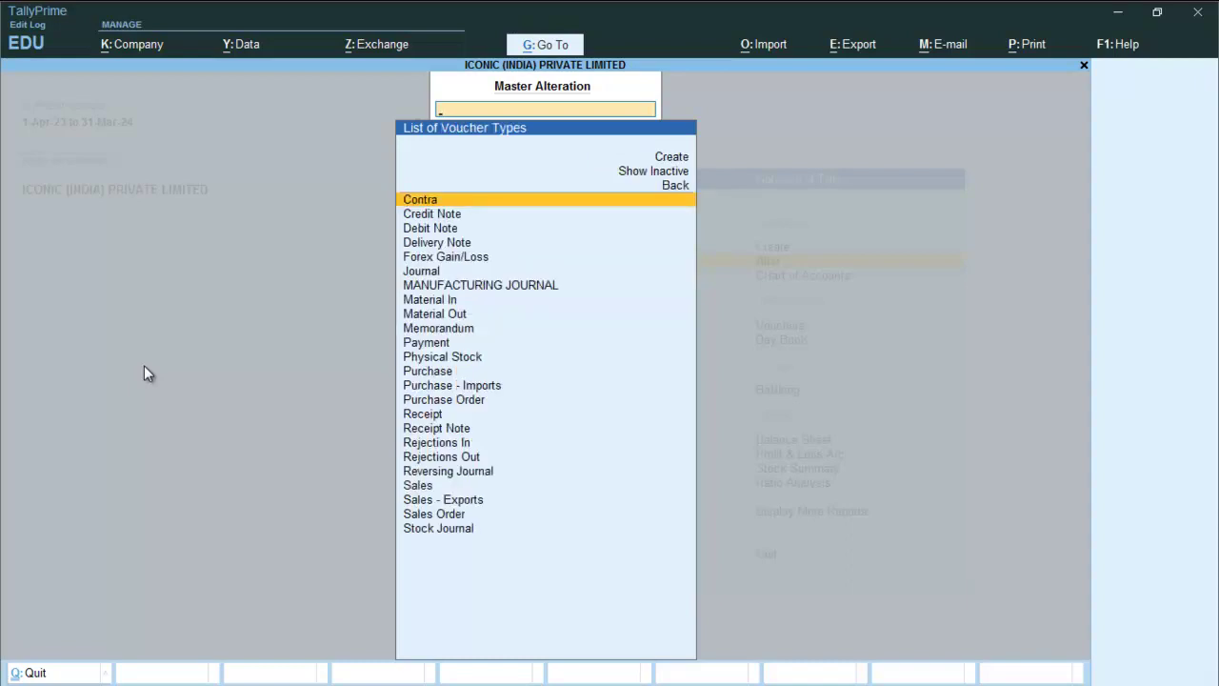
key(Down)
key(Down)
key(Down)
key(Down)
key(Down)
key(Down)
key(Down)
key(Down)
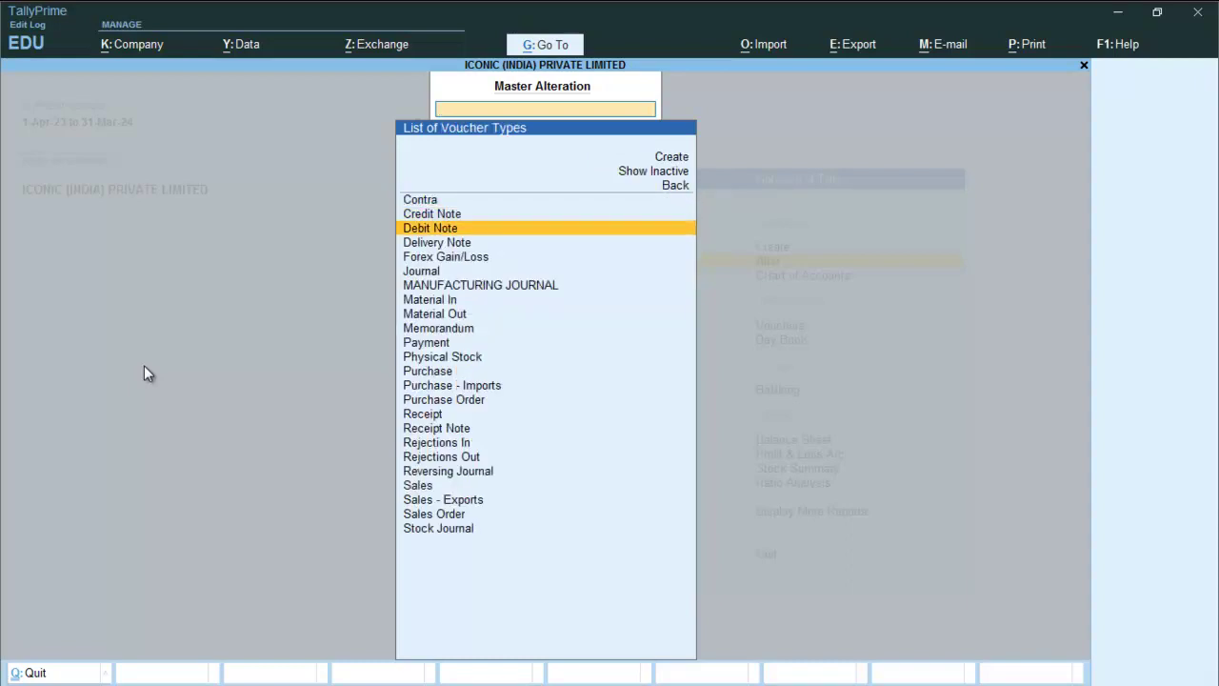
key(Down)
key(Down)
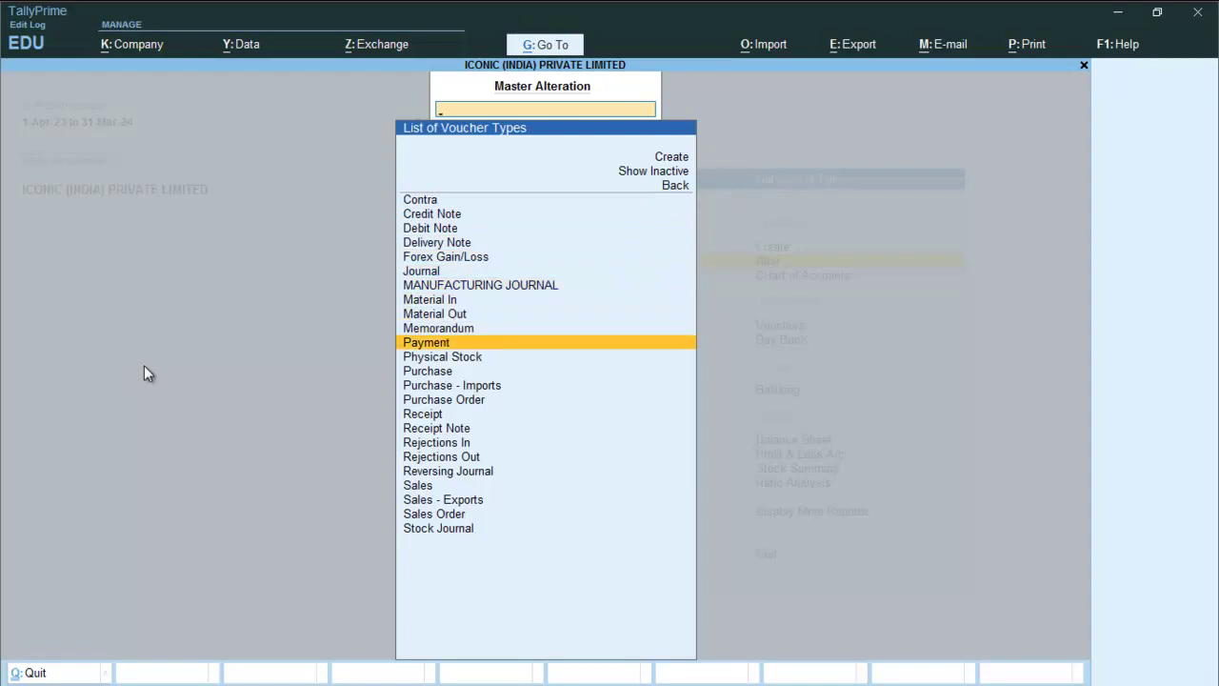
key(Down)
key(Down)
key(Down)
key(Down)
key(Down)
key(Down)
key(Down)
key(Down)
key(Down)
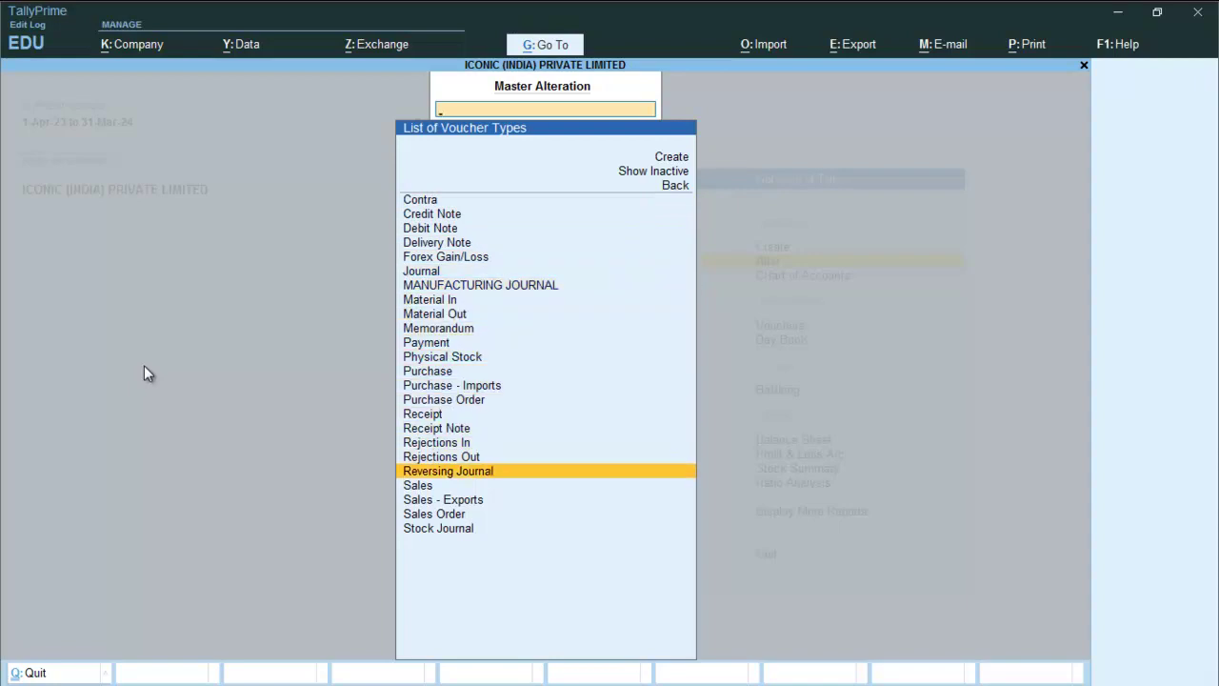
key(Down)
key(Down)
key(Return)
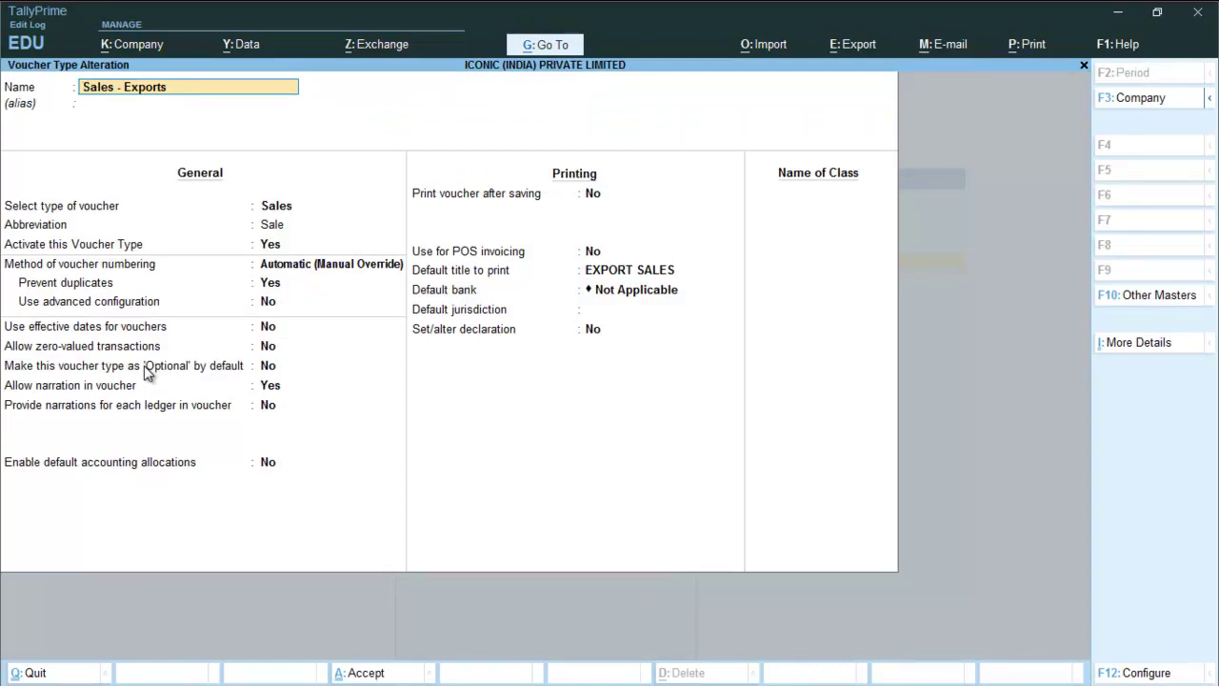
key(BackSpace)
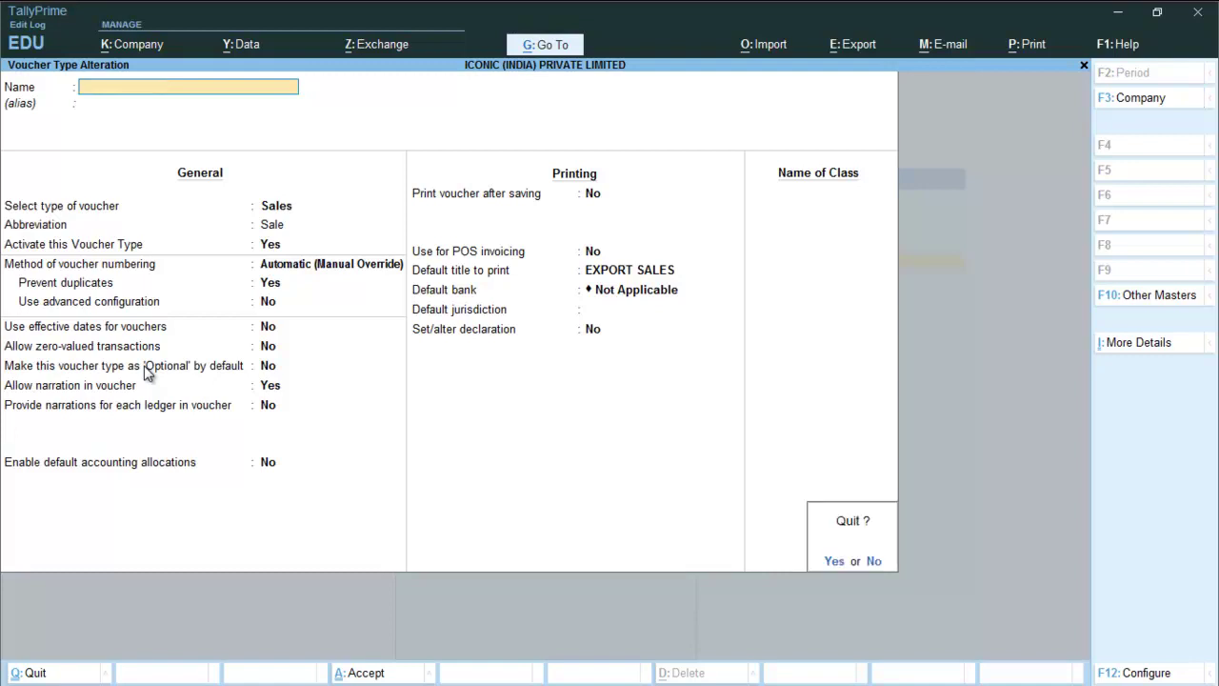
key(Escape)
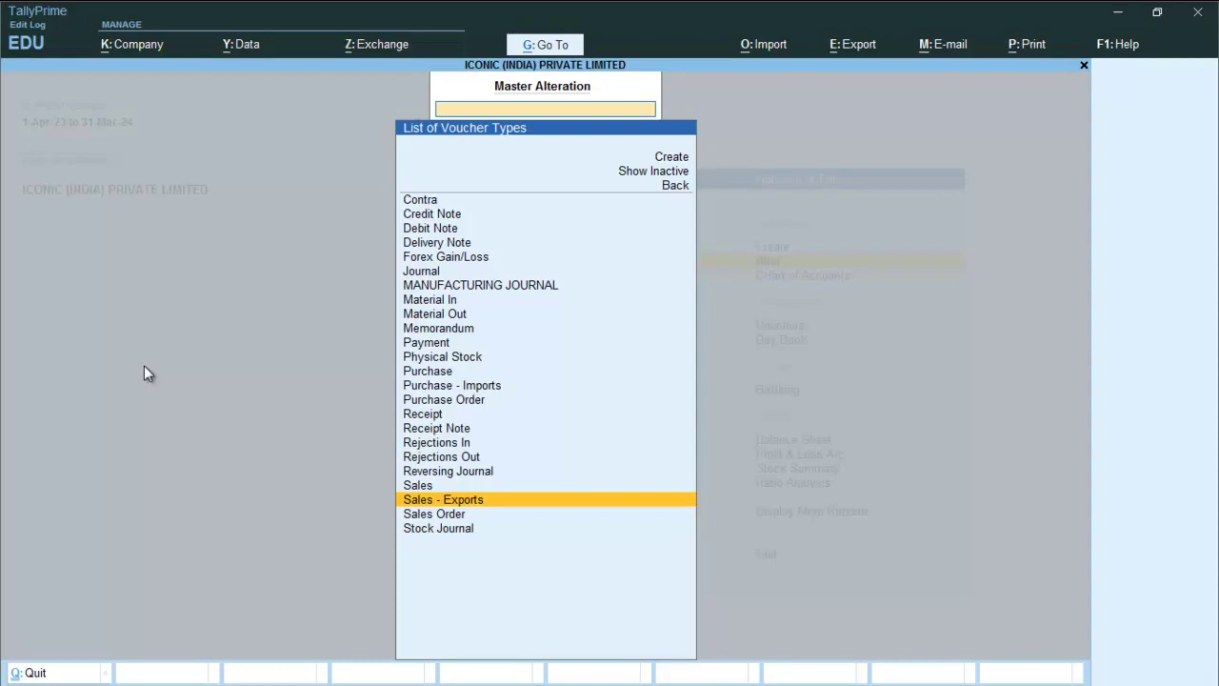
Open the Forex Gain/Loss voucher type, review its journal type and class settings, and quit without altering it
key(Up)
key(Up)
key(Up)
key(Up)
key(Up)
key(Up)
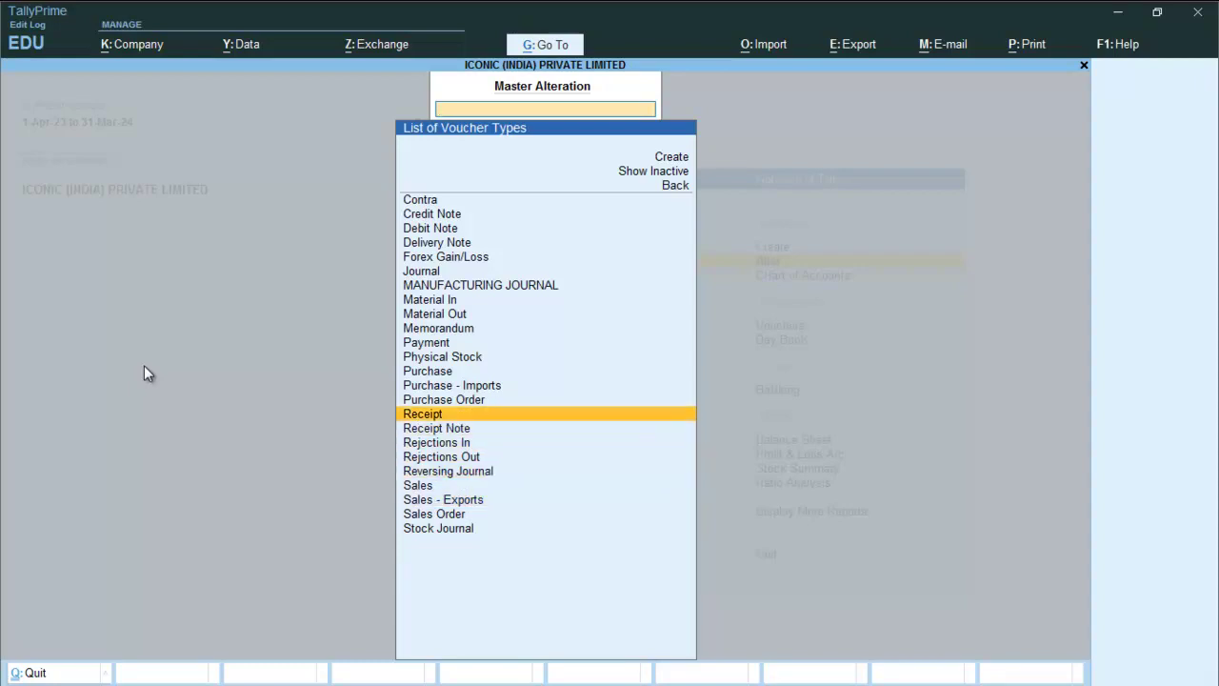
key(Up)
key(Up)
key(Up)
key(Up)
key(Up)
key(Up)
key(Up)
key(Up)
key(Up)
key(Up)
key(Up)
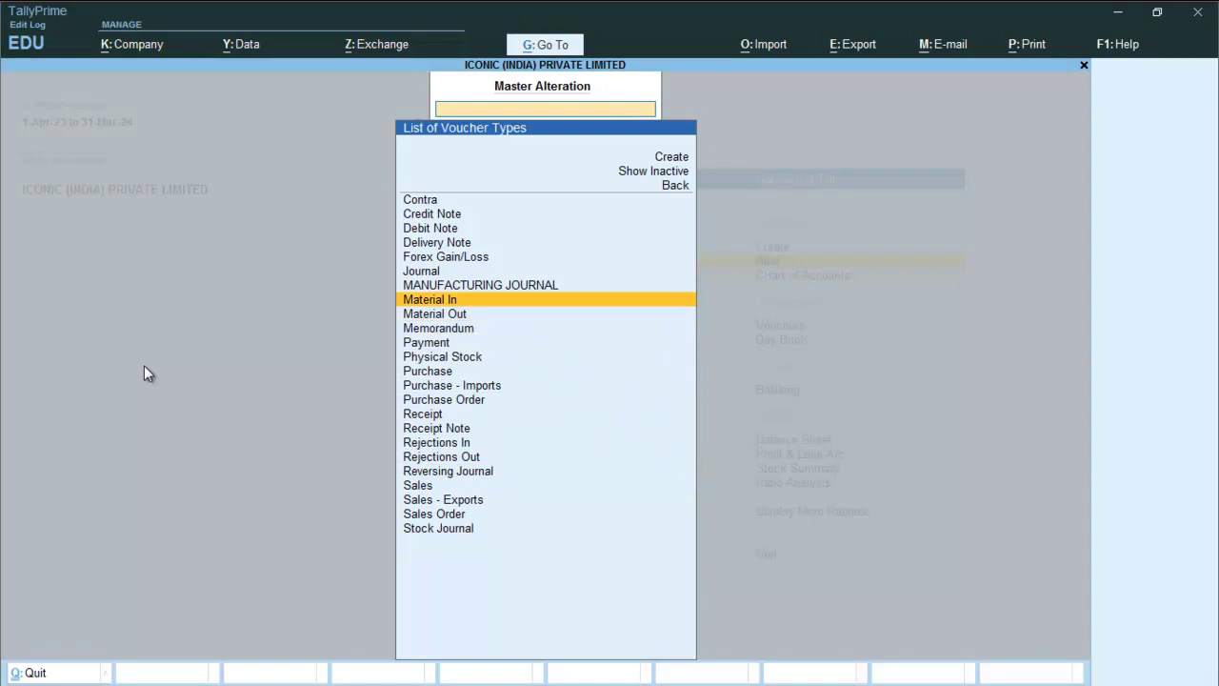
key(Return)
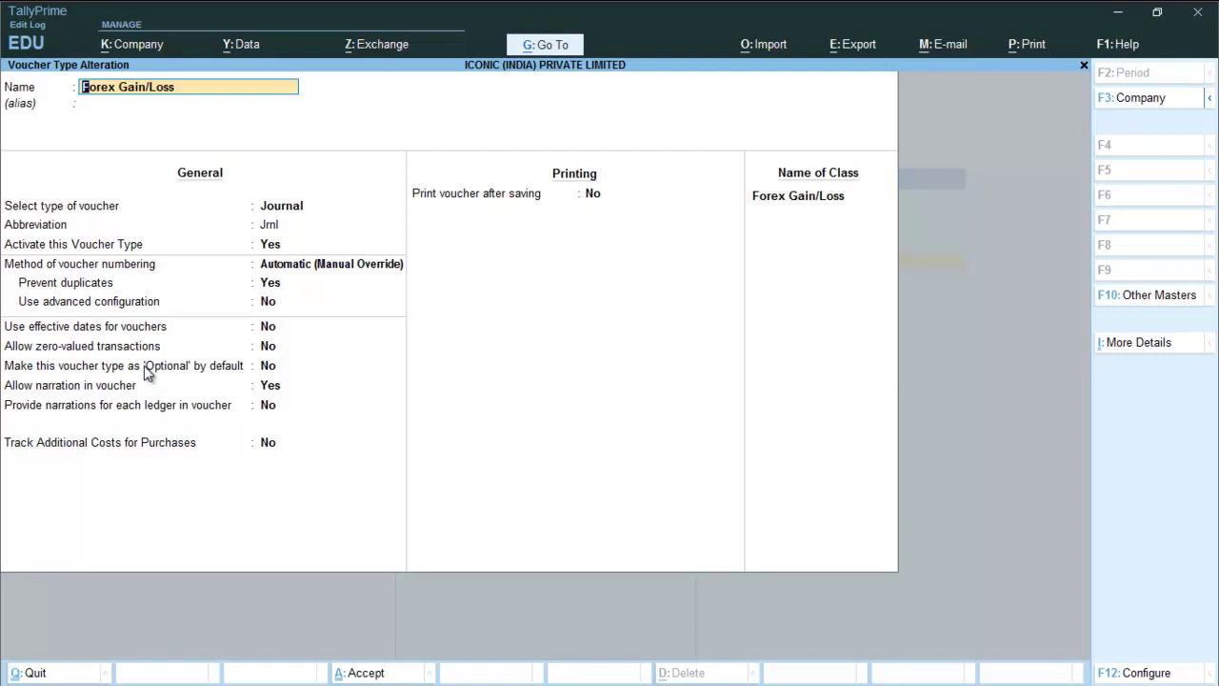
key(Escape)
key(Escape)
key(y)
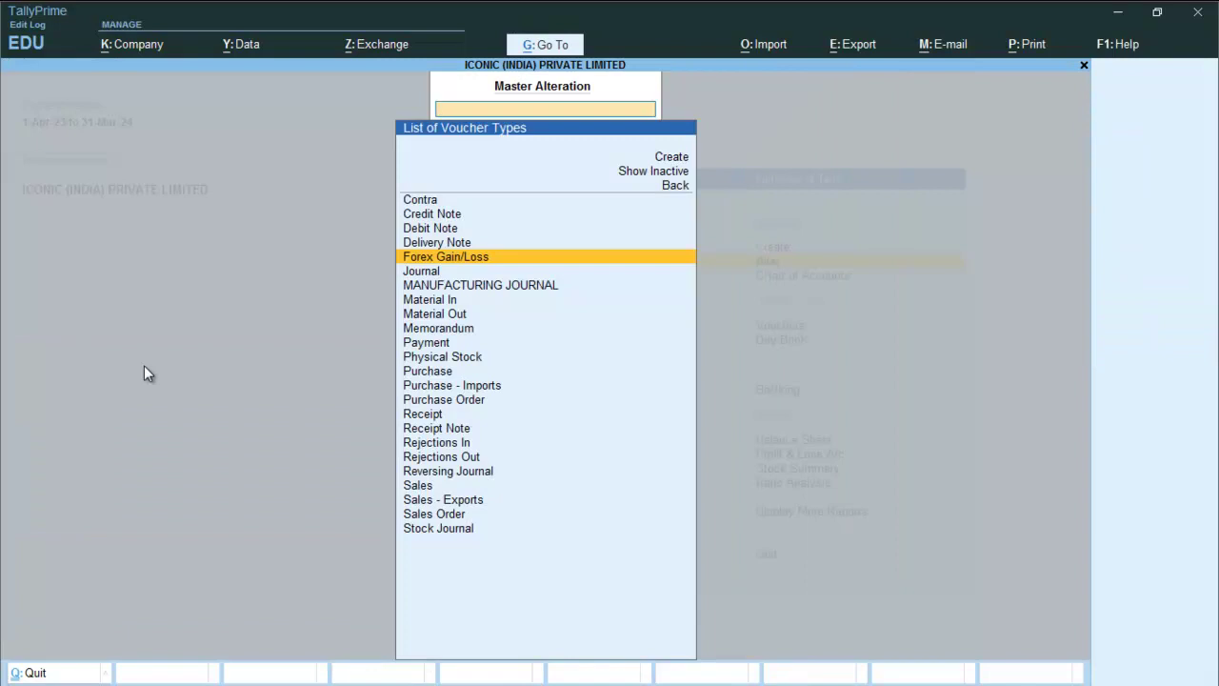
Reopen the Sales - Exports voucher type for alteration
key(Down)
key(Down)
key(Down)
key(Down)
key(Down)
key(Down)
key(Down)
key(Down)
key(Down)
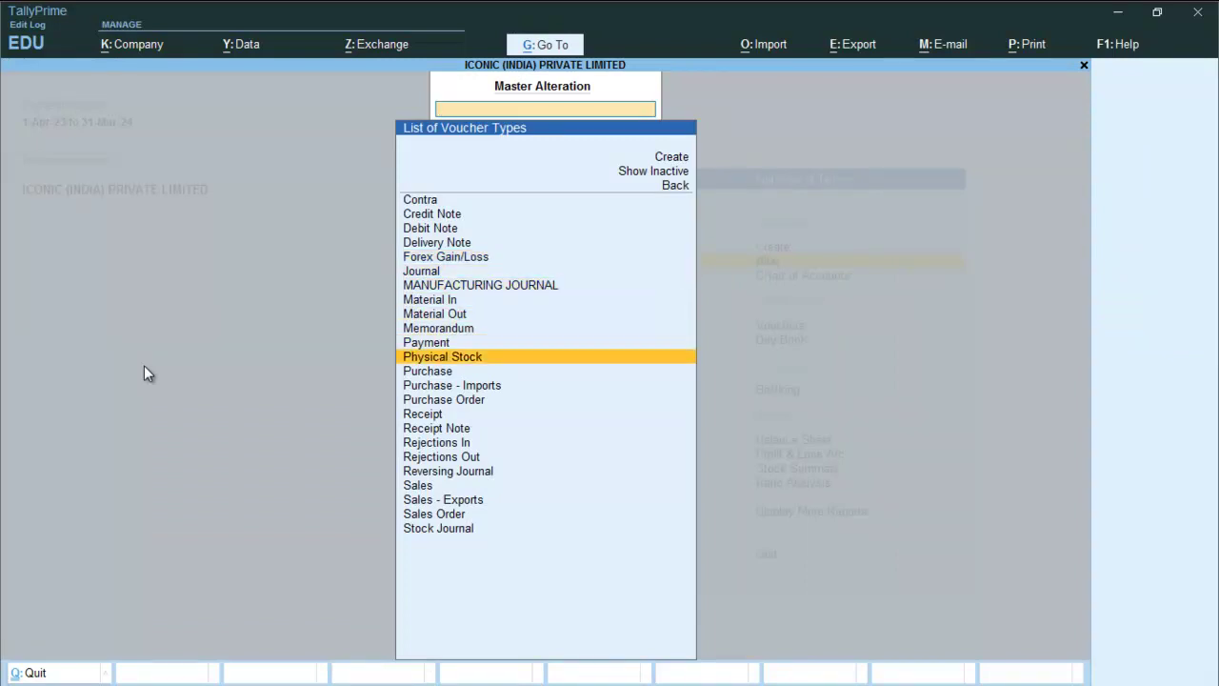
key(Down)
key(Down)
key(Down)
key(Down)
key(Down)
key(Down)
key(Down)
key(Down)
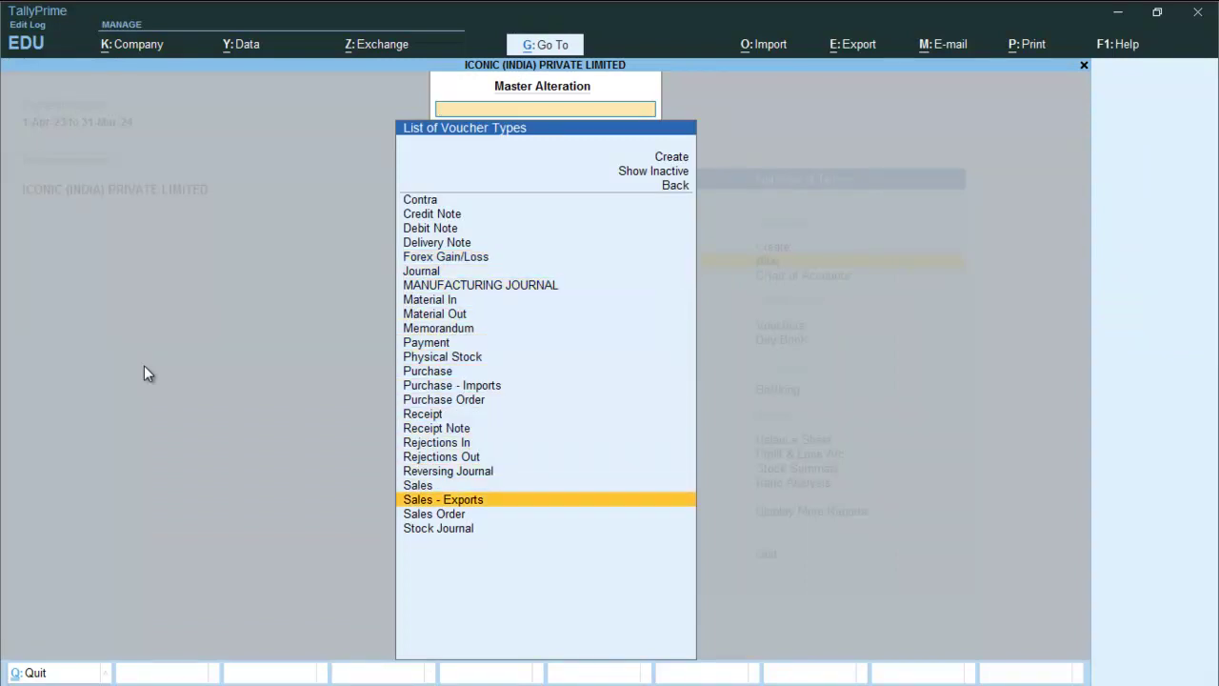
key(Return)
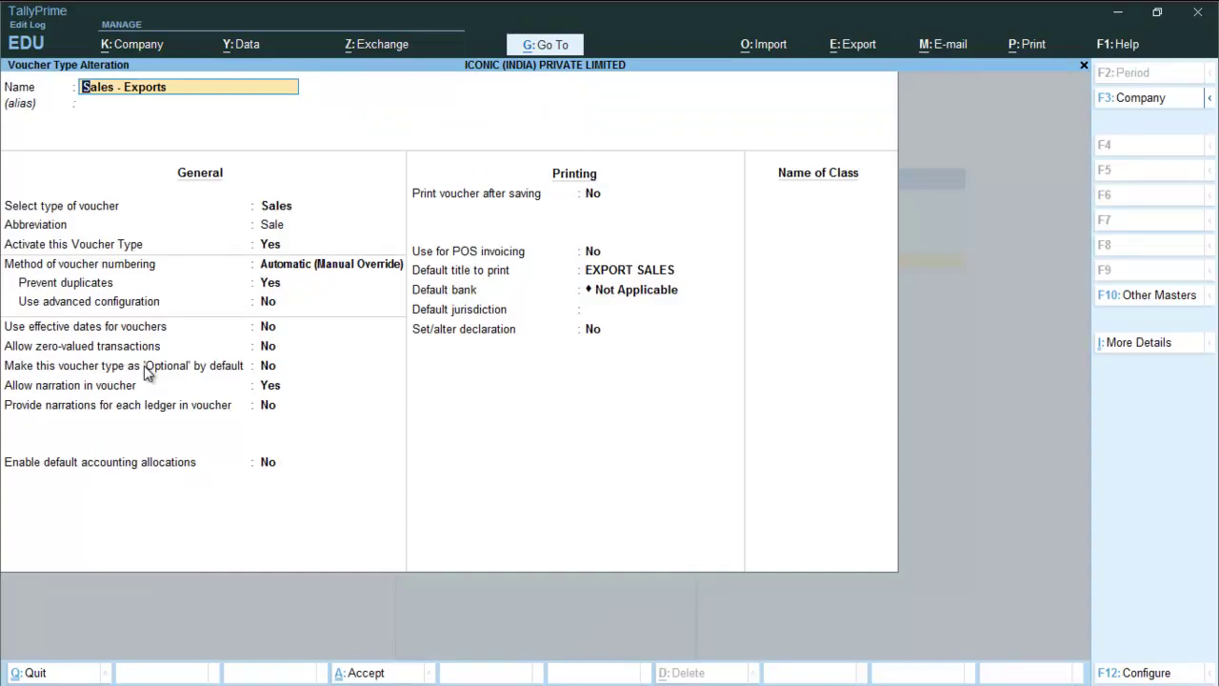
Review the Sales - Exports general and printing settings up to the default print title, accept the voucher type, and return to the masters list
key(Return)
key(Return)
key(Return)
key(Return)
key(Return)
key(Return)
key(Return)
key(Return)
key(Return)
key(Return)
key(Return)
key(Return)
key(Return)
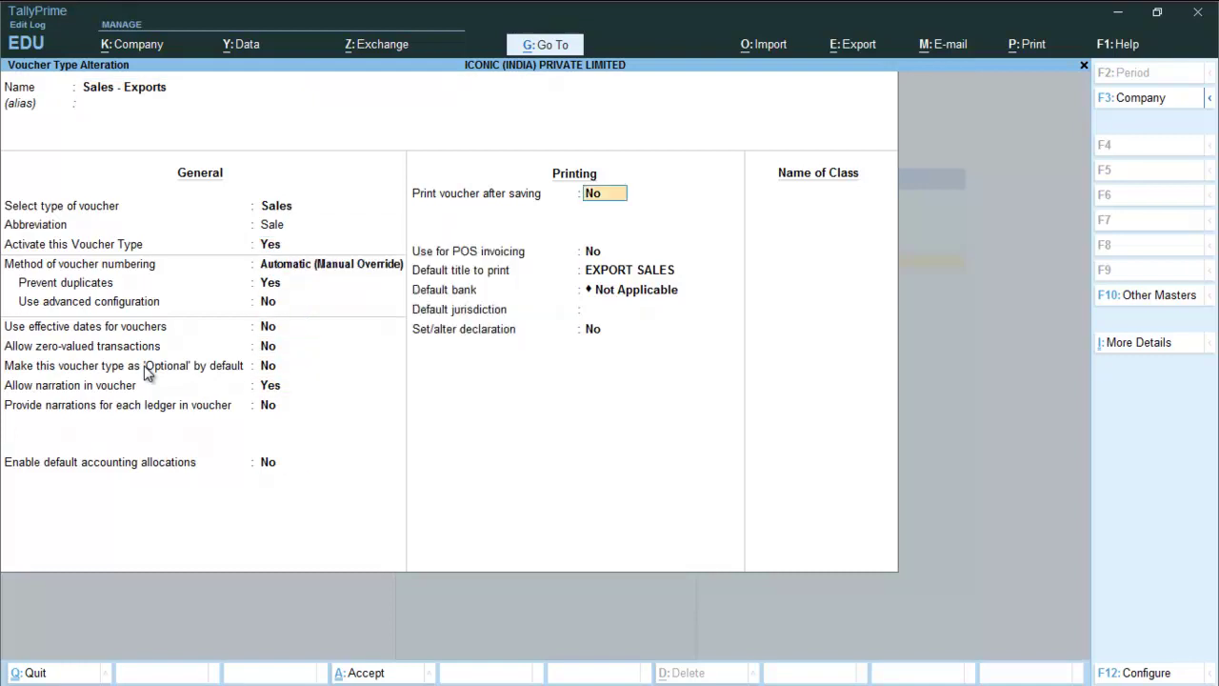
key(Return)
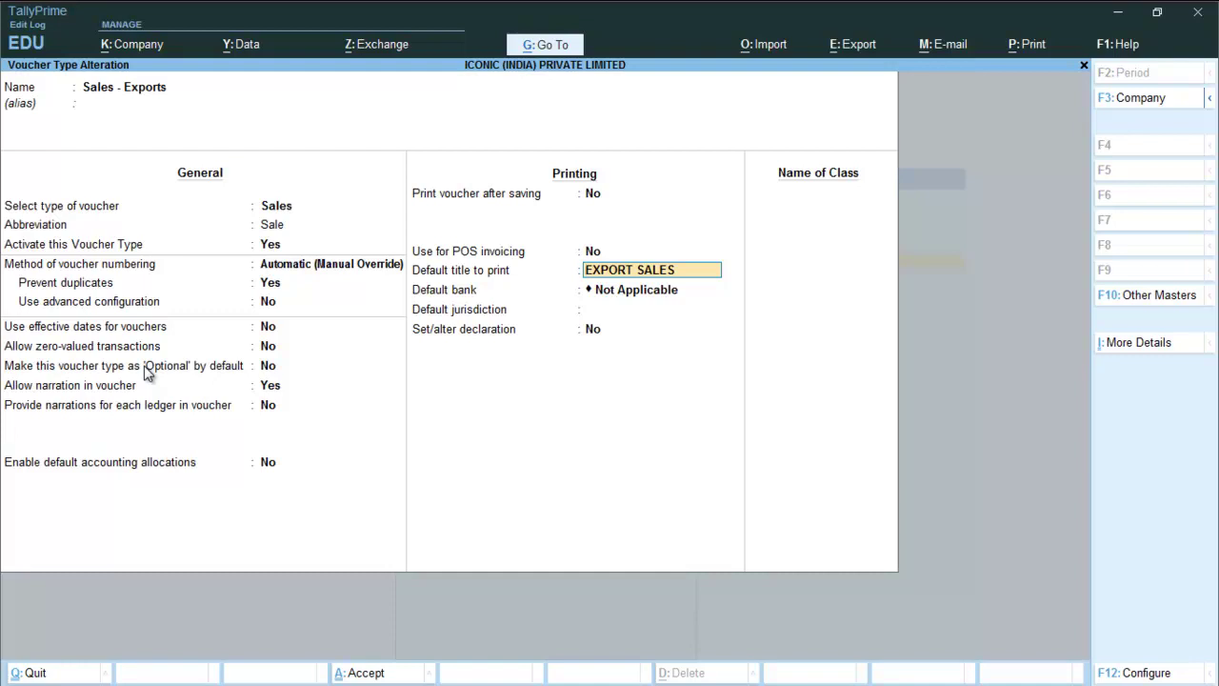
key(BackSpace)
key(ctrl+a)
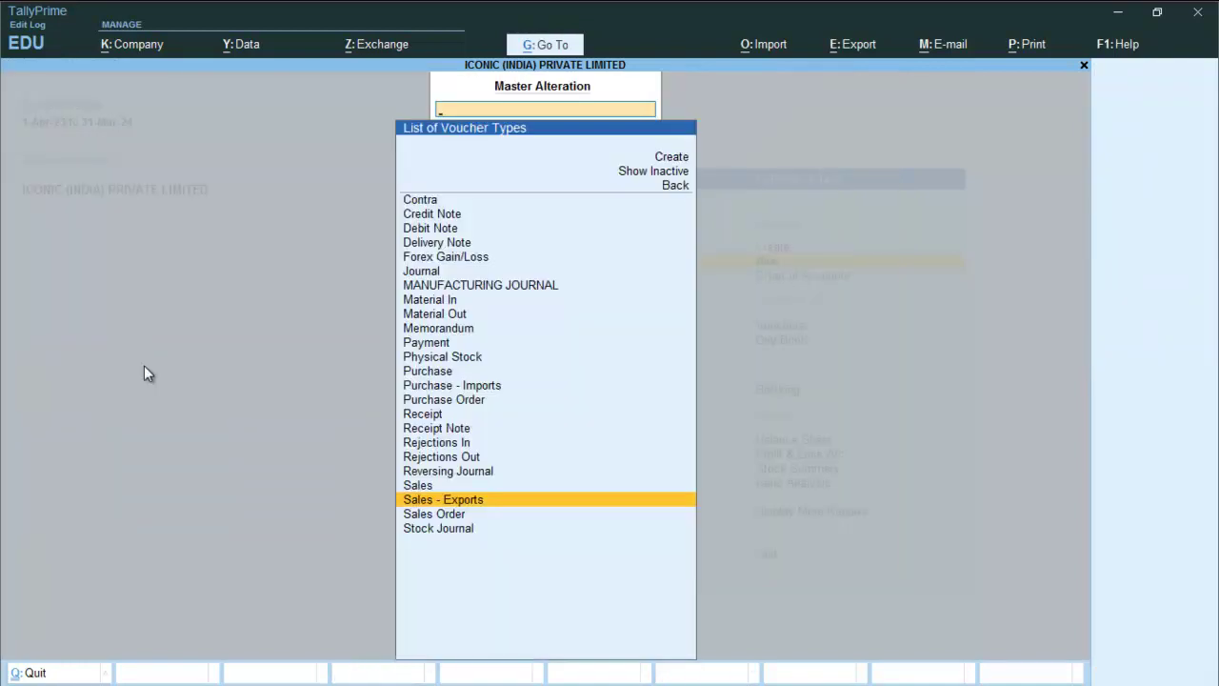
key(Escape)
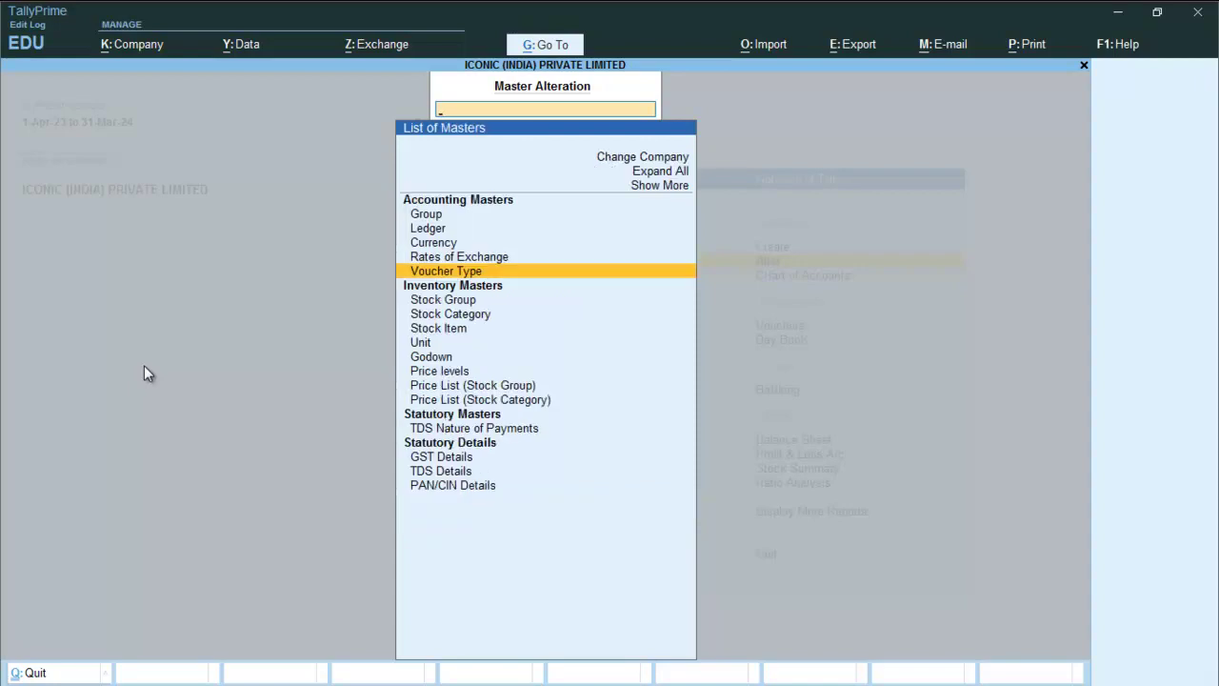
Open the list of ledgers for alteration and look through it as far as the Forex Gain/Loss ledger
key(Up)
key(Up)
key(Up)
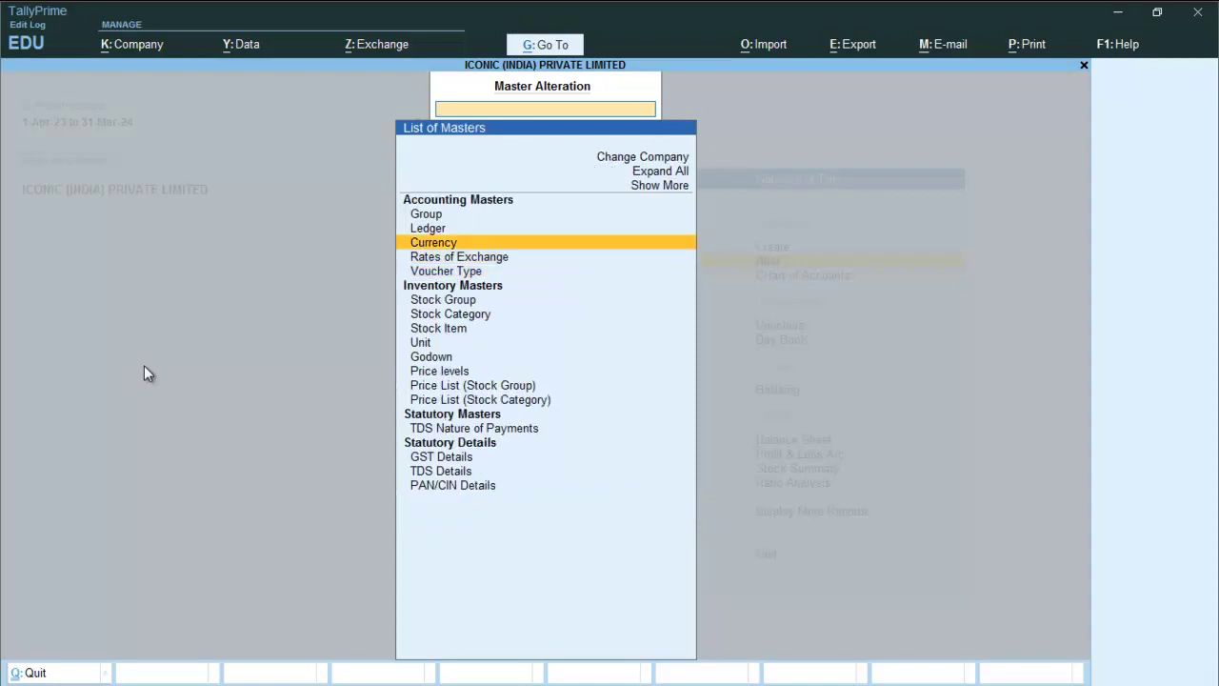
key(Return)
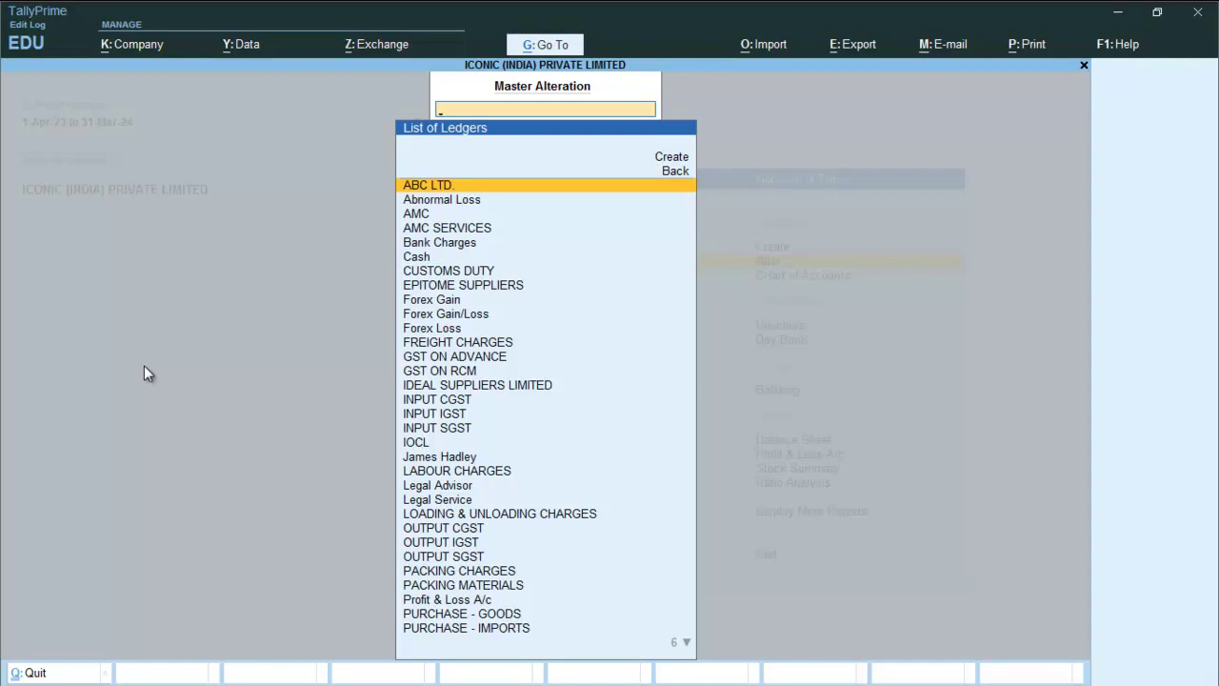
key(Down)
key(Down)
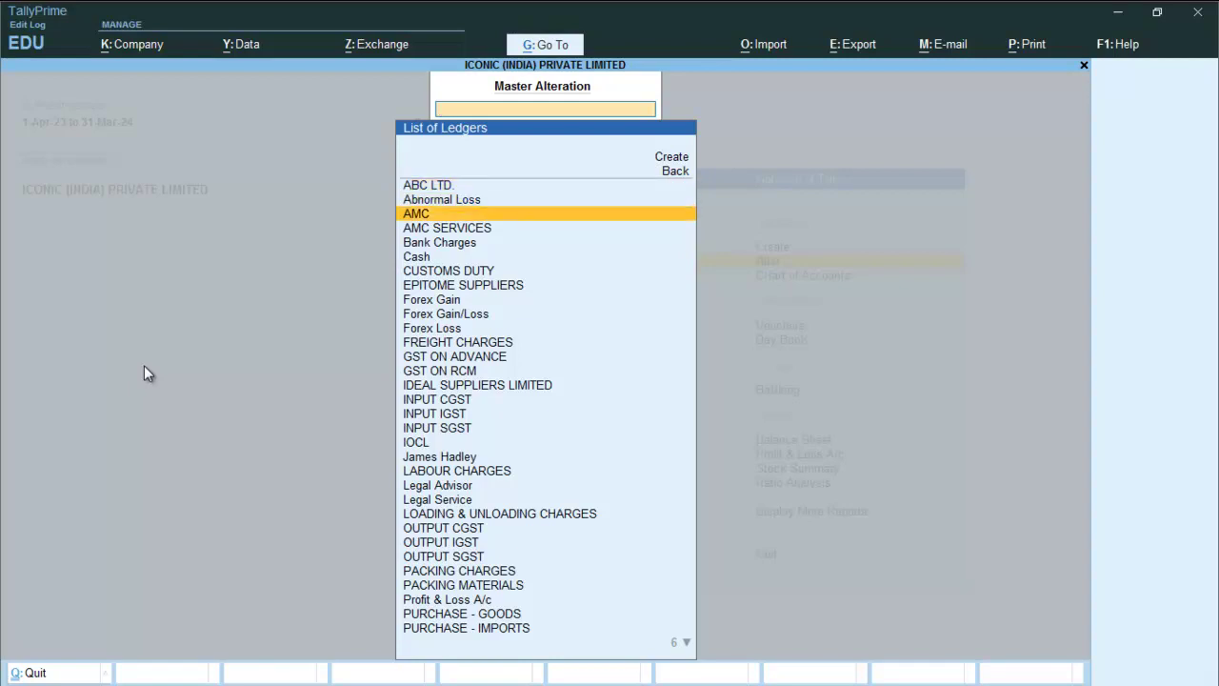
key(Down)
key(Down)
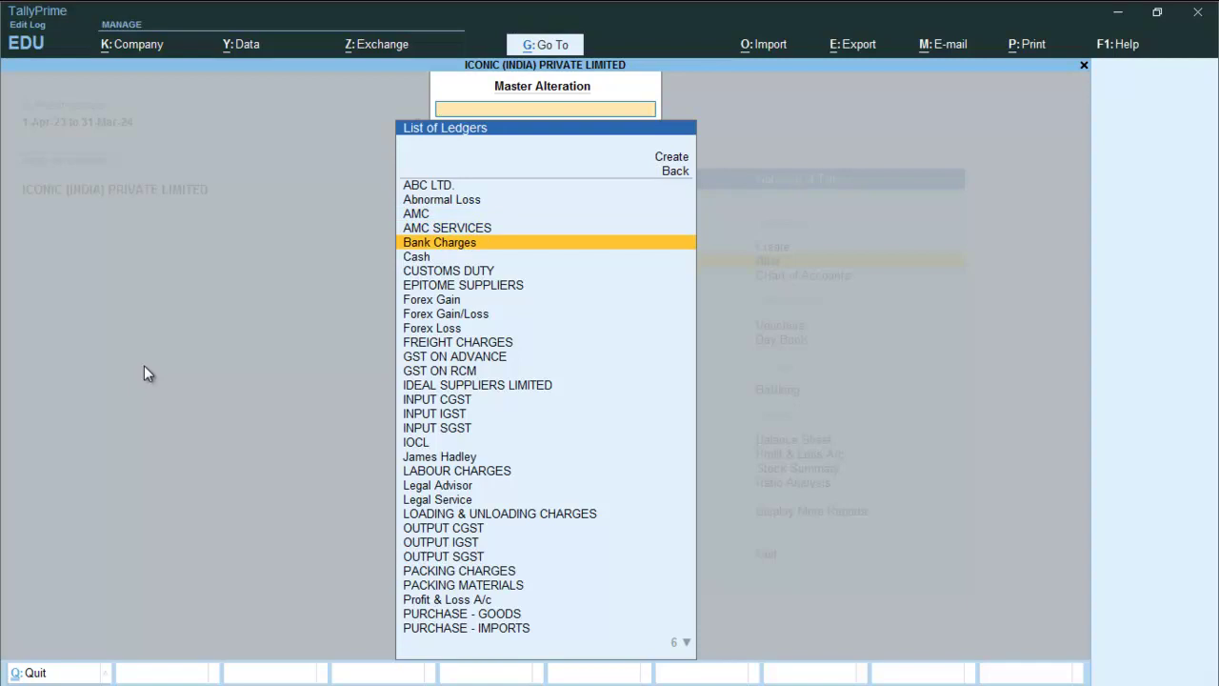
key(Down)
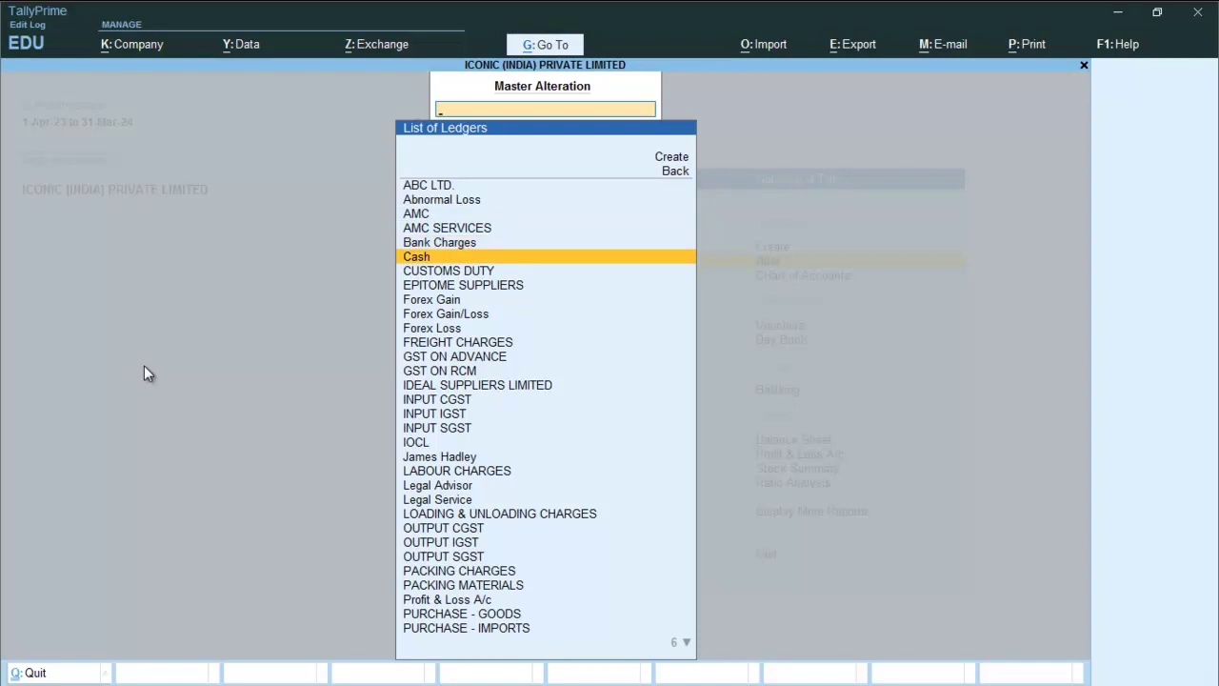
key(Down)
key(Down)
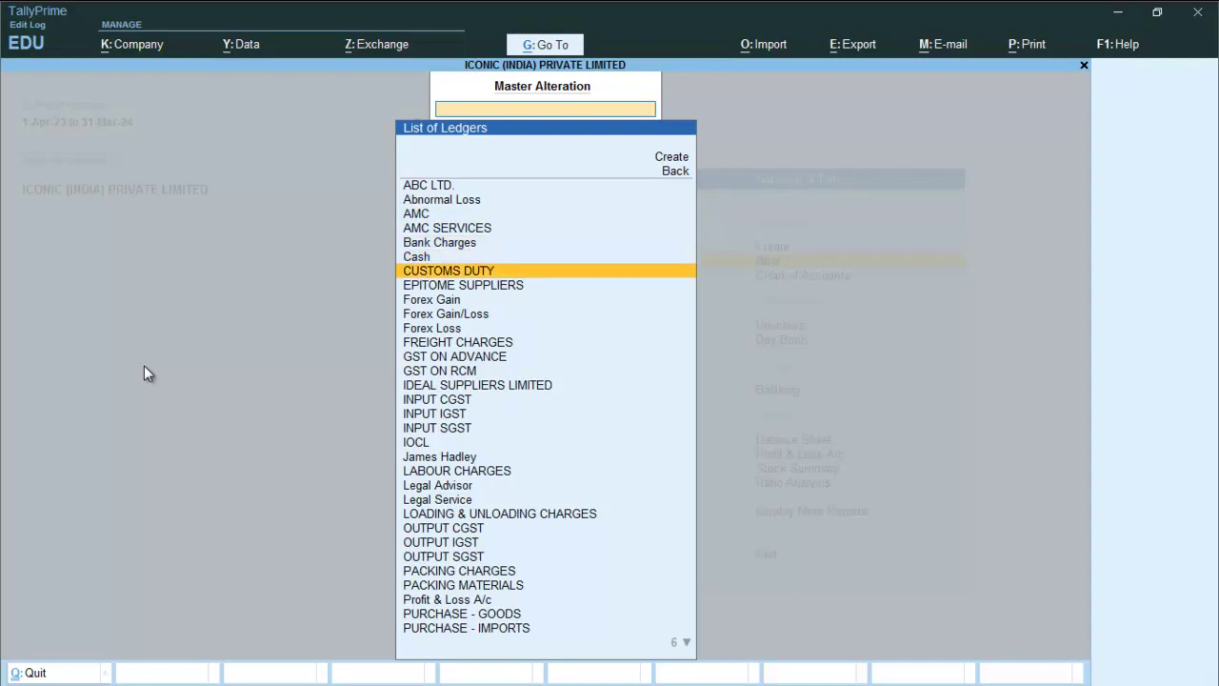
key(Down)
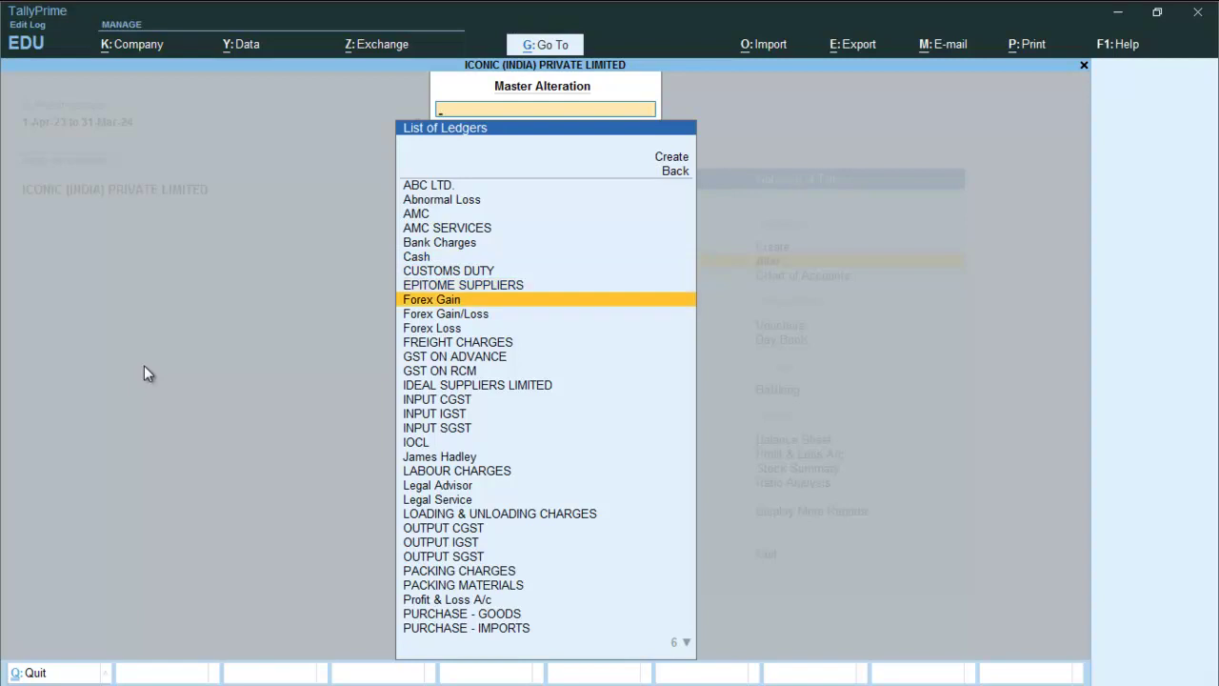
key(Down)
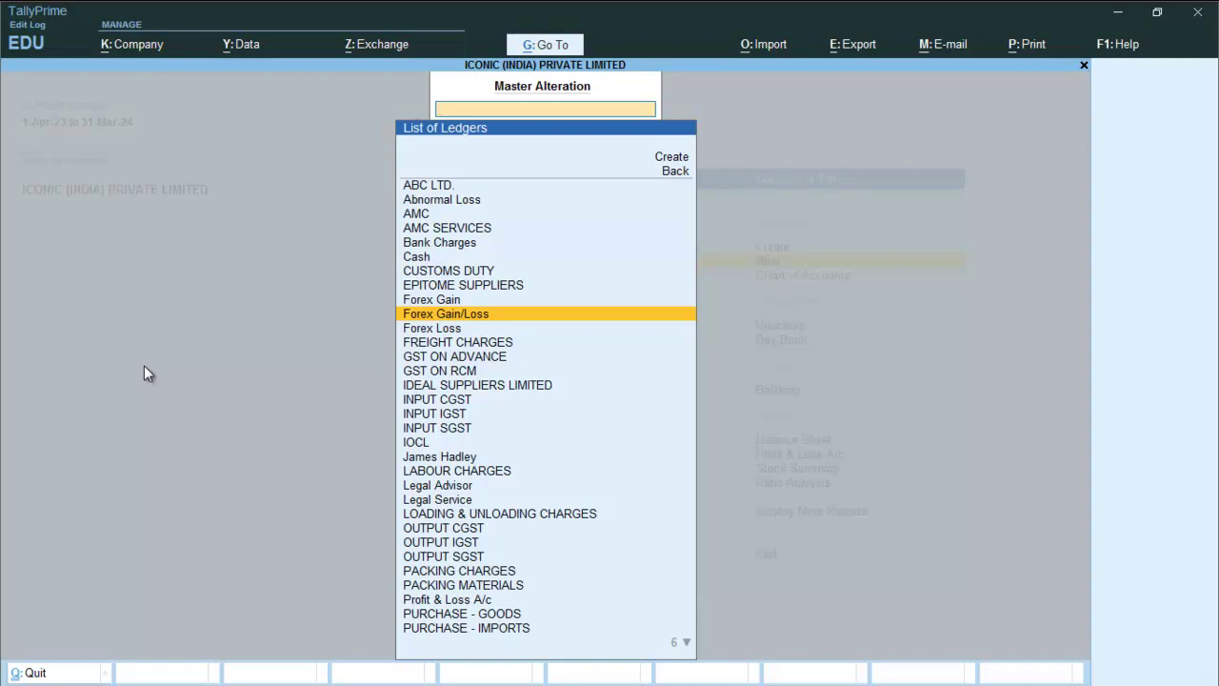
Open the overseas customer's ledger, review its group, ledger currency and mailing details, and quit back to the ledger list
key(Down)
key(Down)
key(Down)
key(Down)
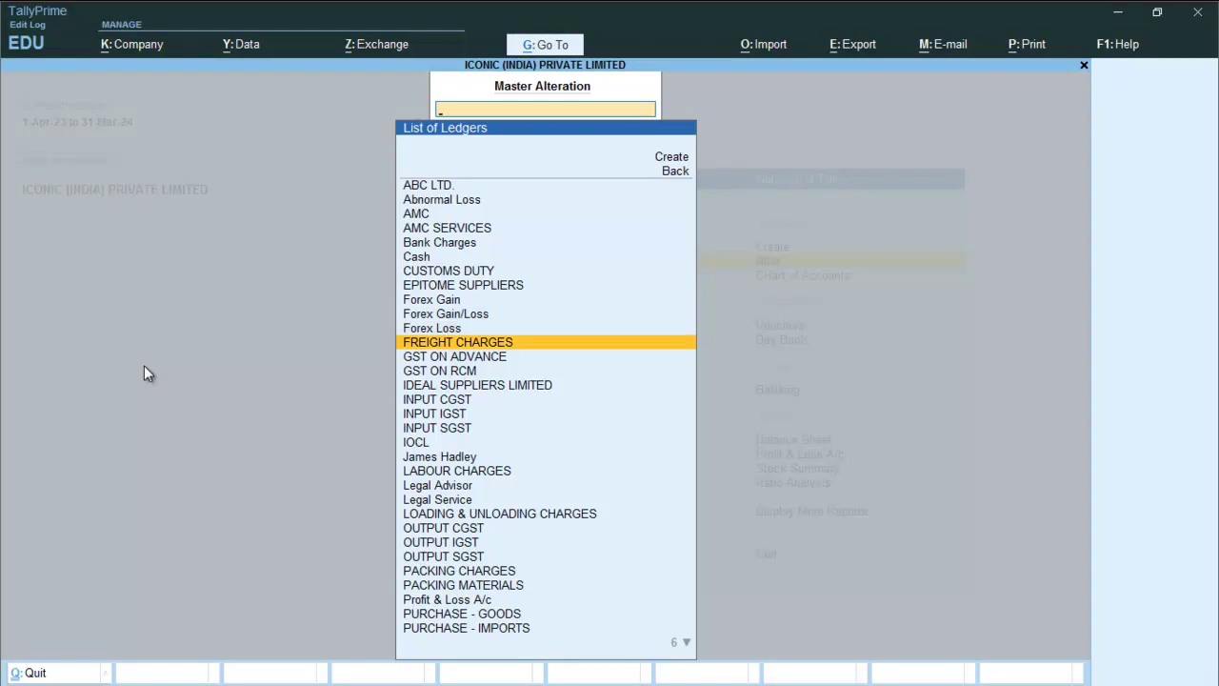
key(Down)
key(Down)
key(Down)
key(Down)
key(Down)
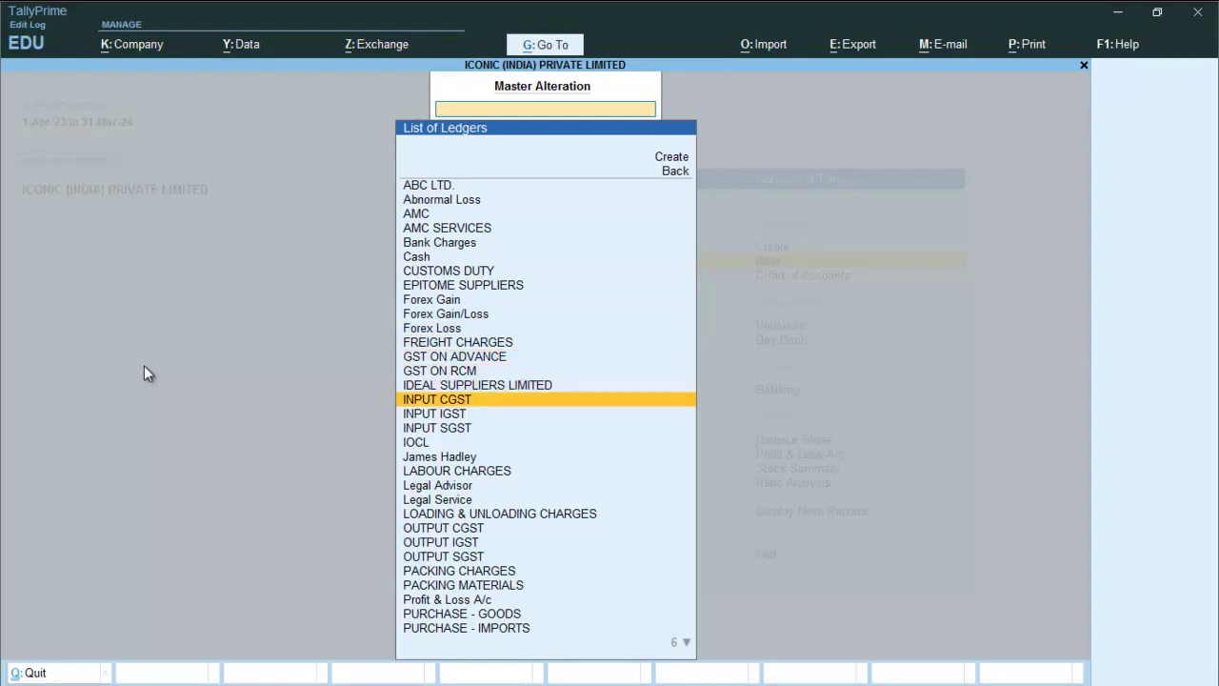
key(Down)
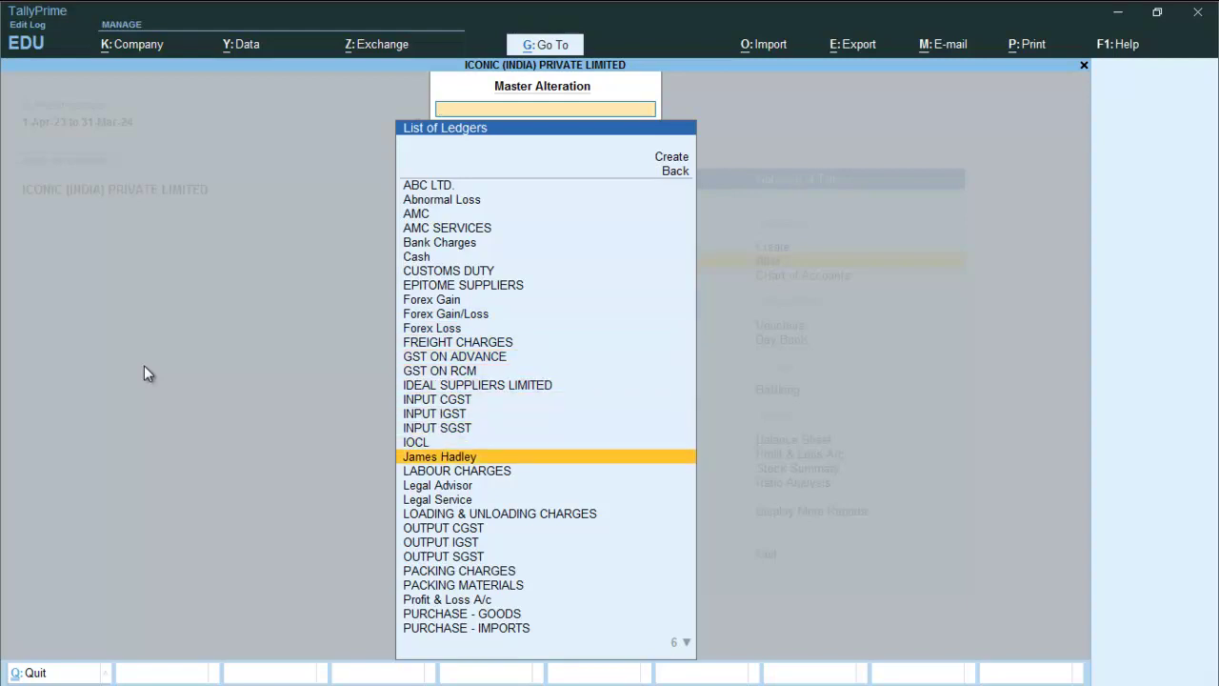
key(Return)
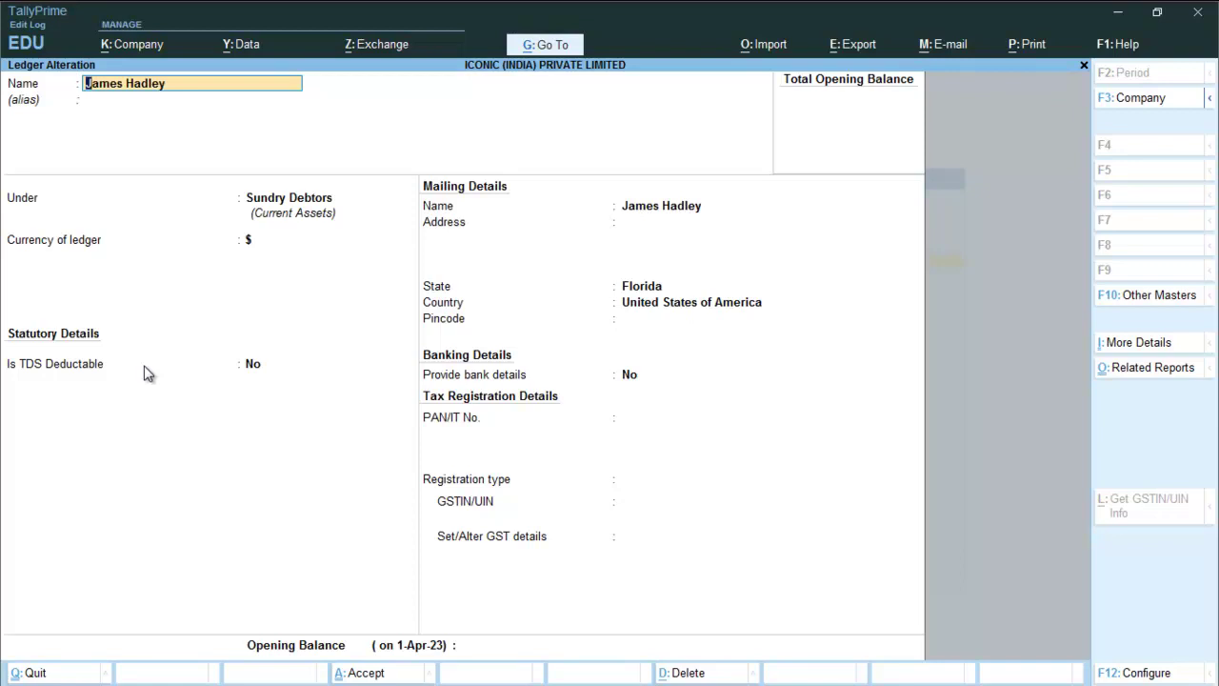
key(Escape)
key(Escape)
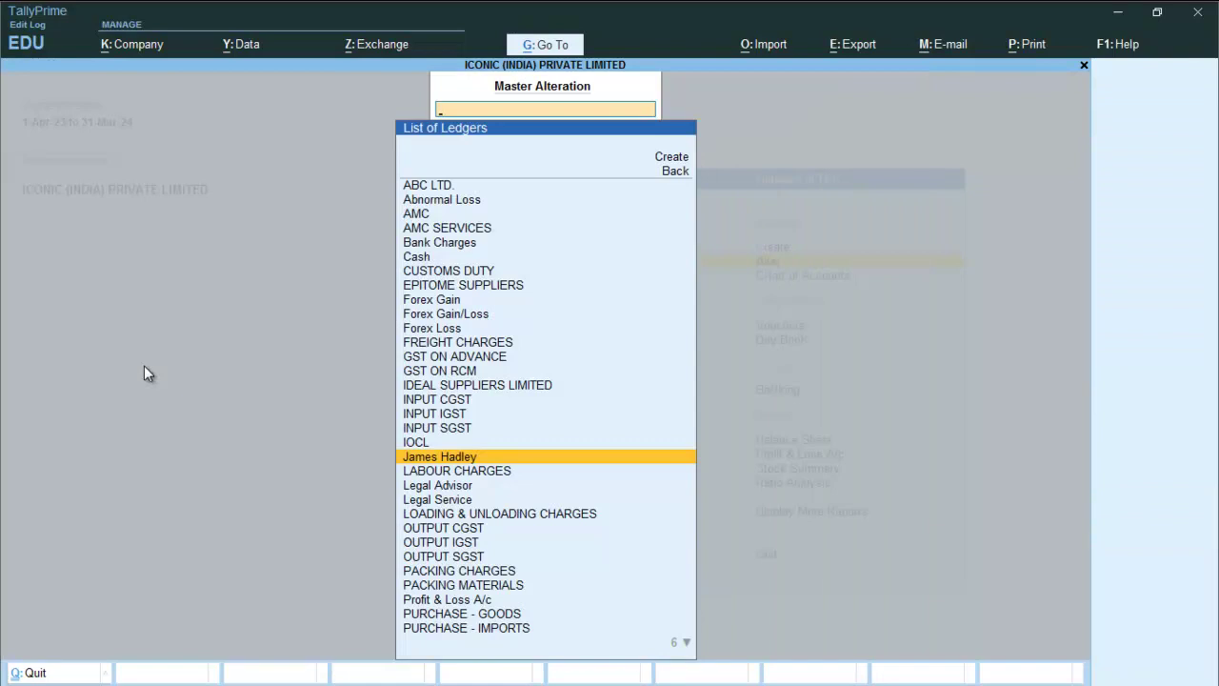
Open the SALES - EXPORTS ledger, review its group and GST settings, and quit without altering it
key(Down)
key(Down)
key(Down)
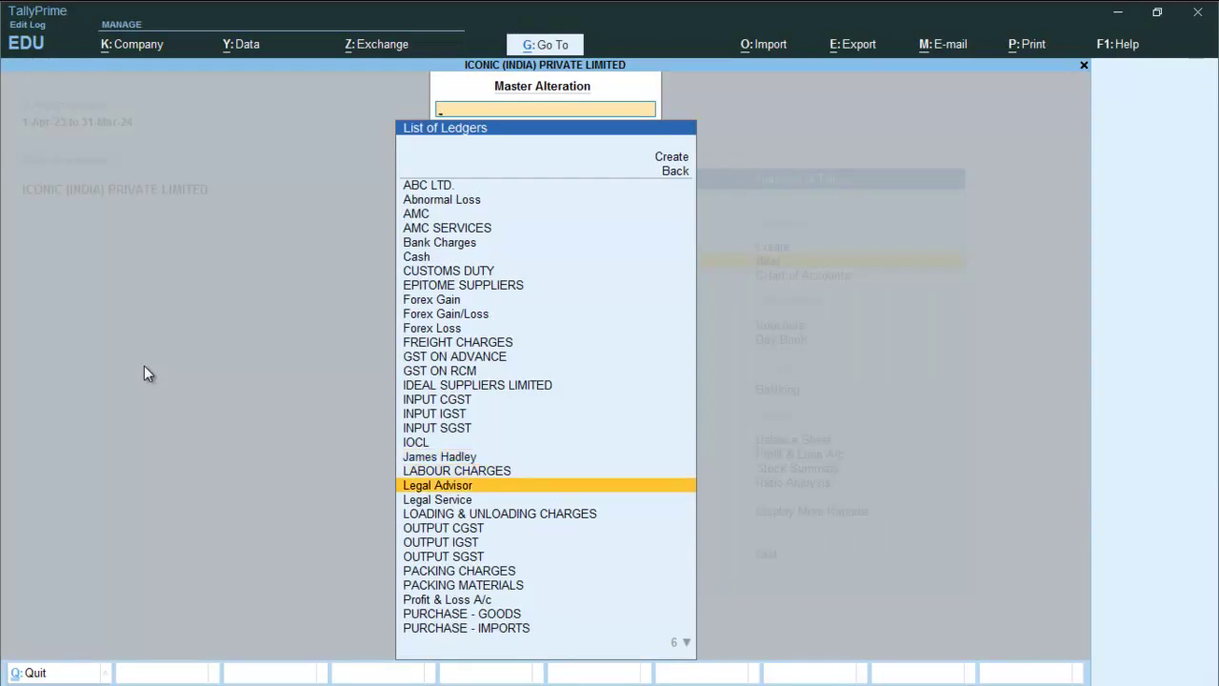
key(Down)
key(Down)
key(Down)
key(Down)
key(Down)
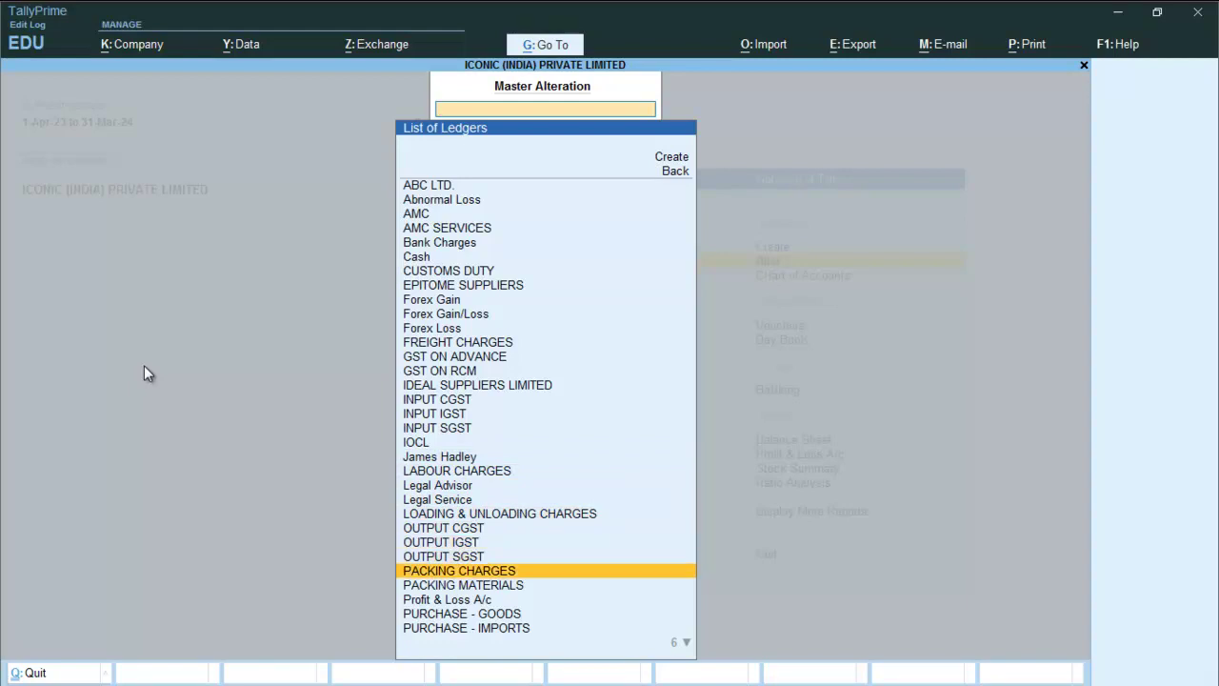
key(Down)
key(Down)
key(Down)
key(Down)
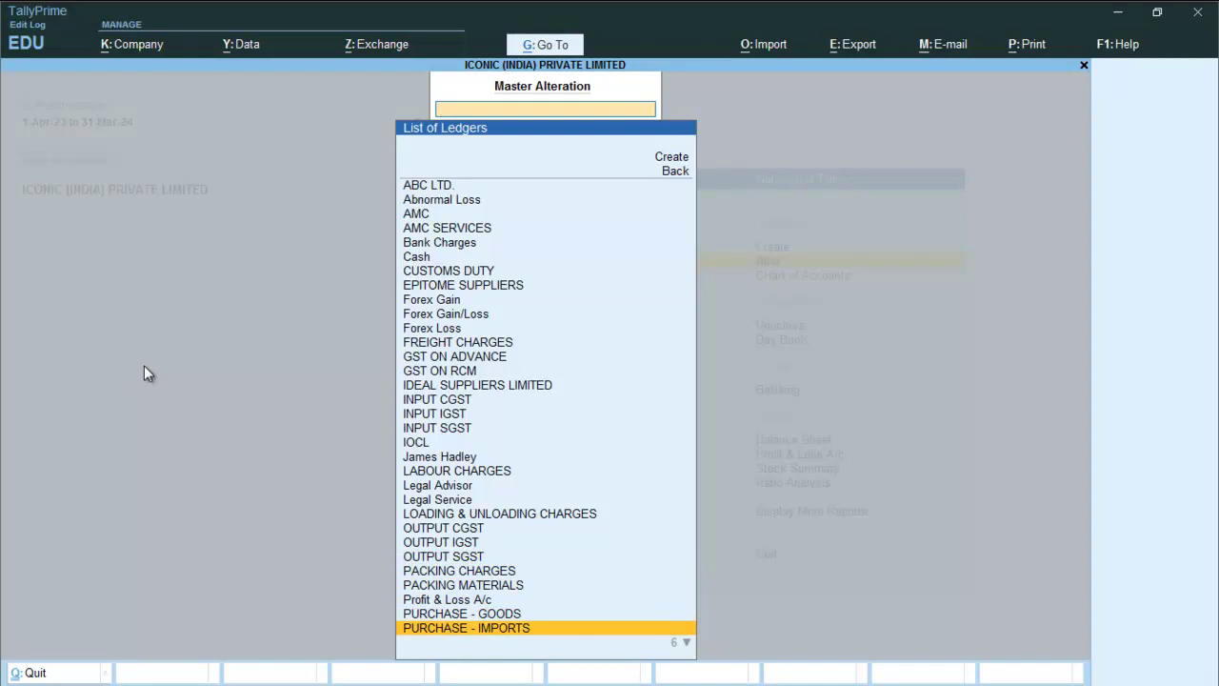
key(Down)
key(Down)
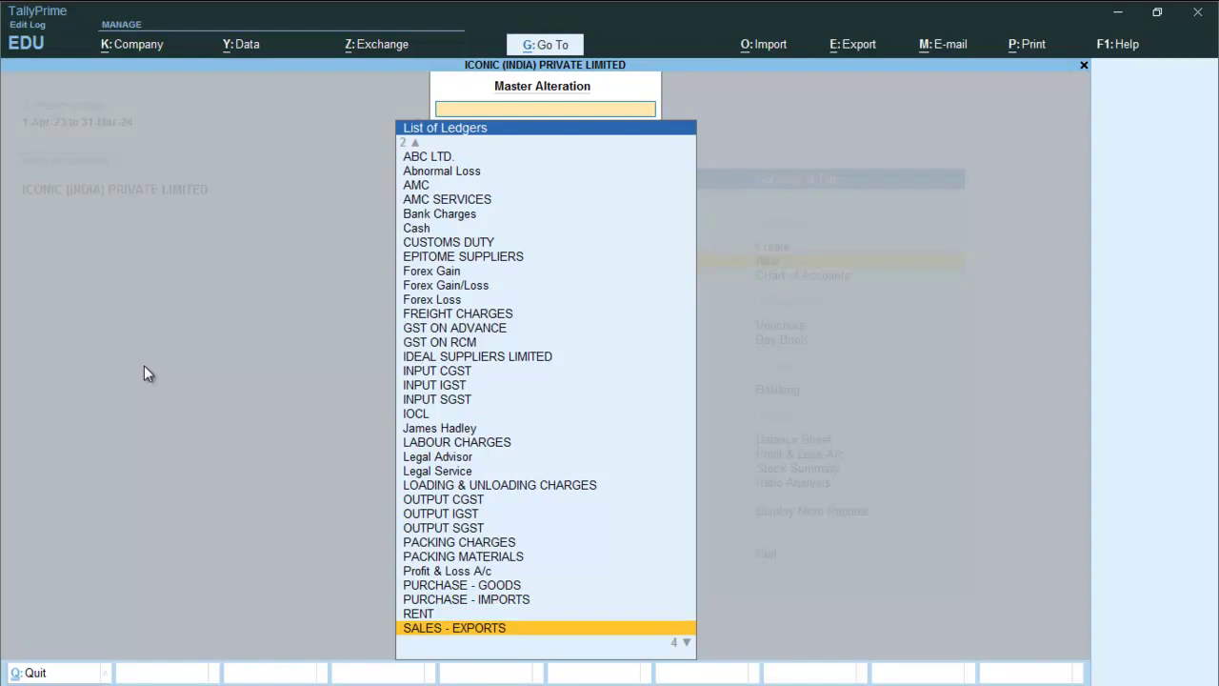
key(Return)
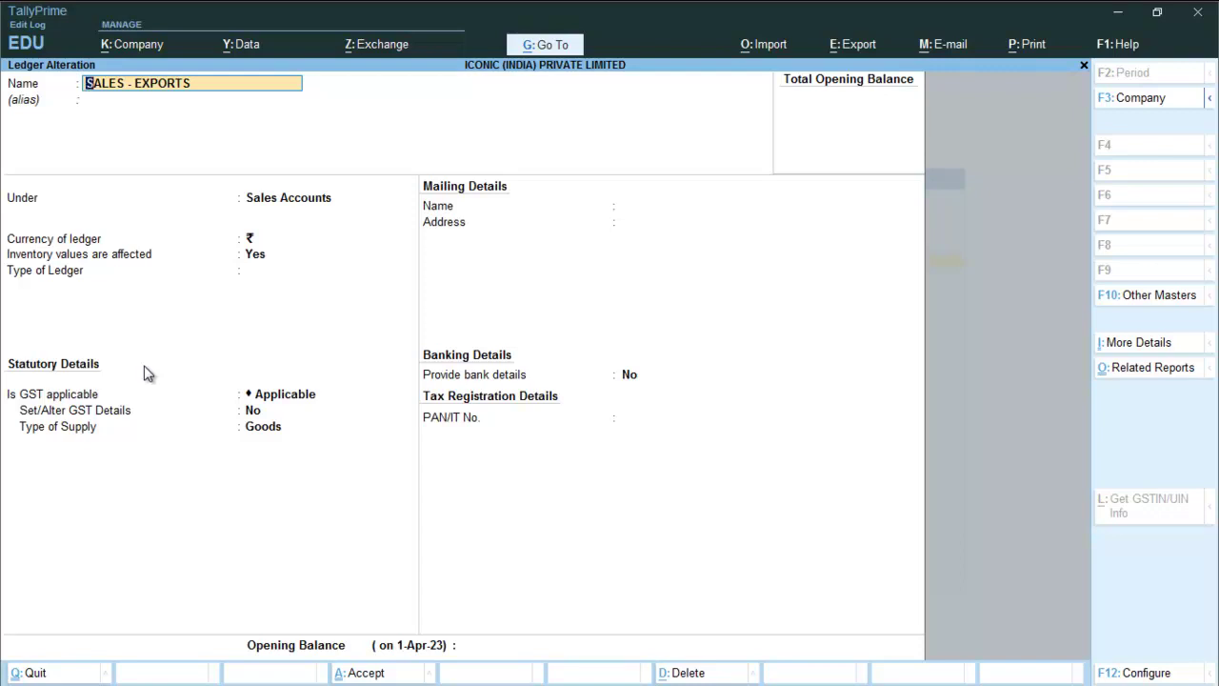
key(Escape)
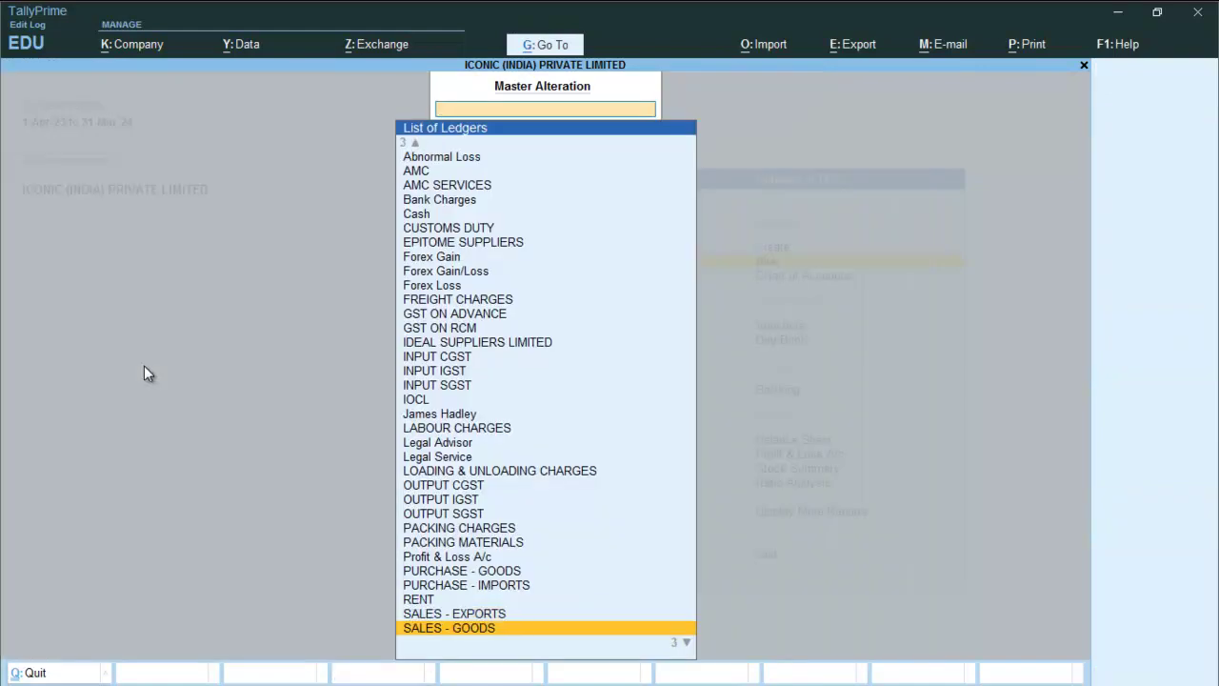
Look through the remaining ledgers down to TDS and return to the list of masters
key(Down)
key(Down)
key(Down)
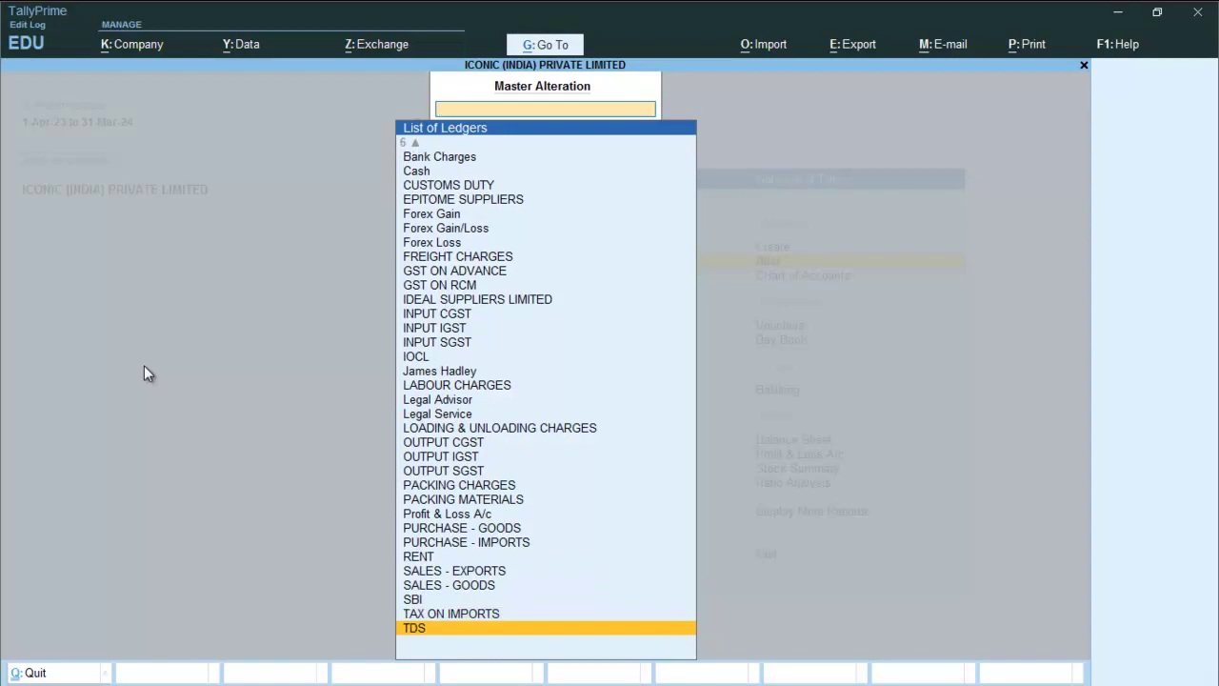
key(Escape)
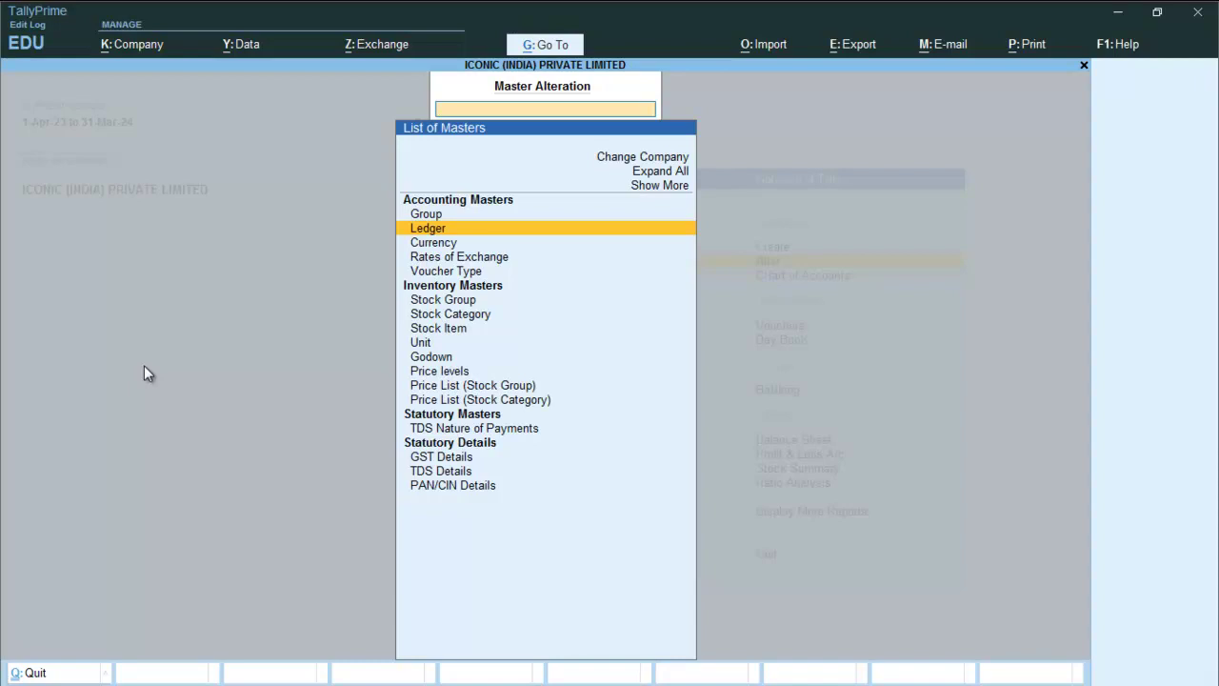
Open the list of stock items, look through it as far as ITEM C, and return to the Gateway of Tally
key(Down)
key(Down)
key(Down)
key(Down)
key(Down)
key(Down)
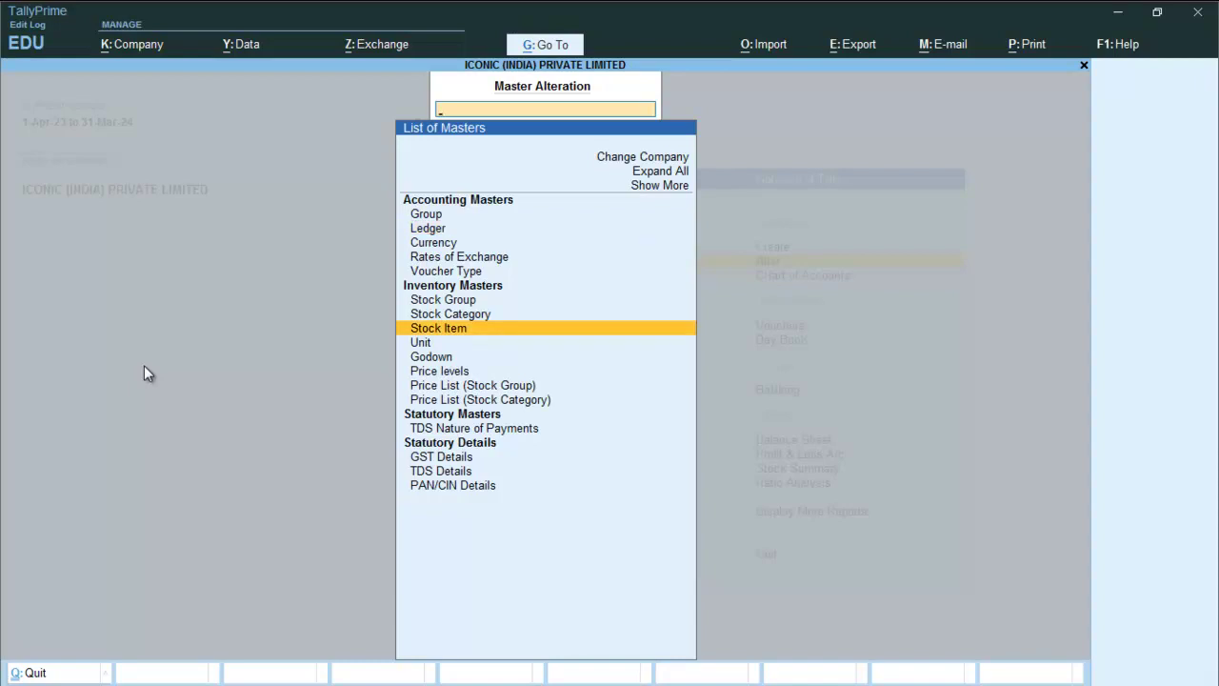
key(Return)
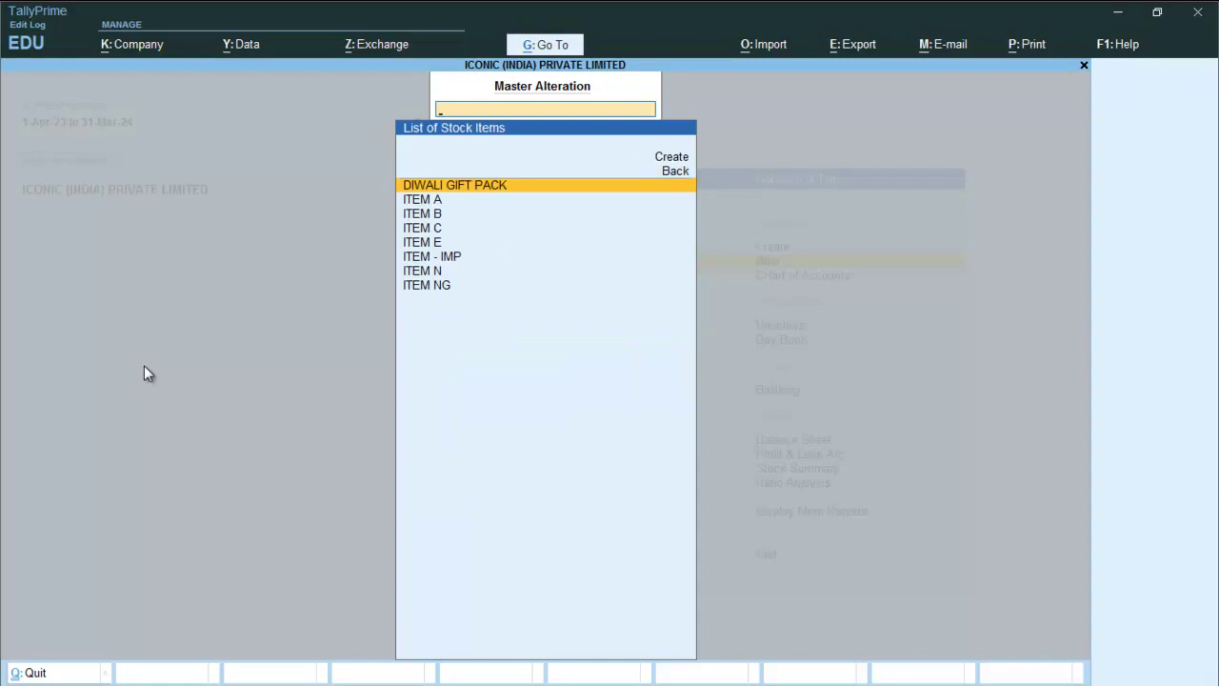
key(Down)
key(Down)
key(Down)
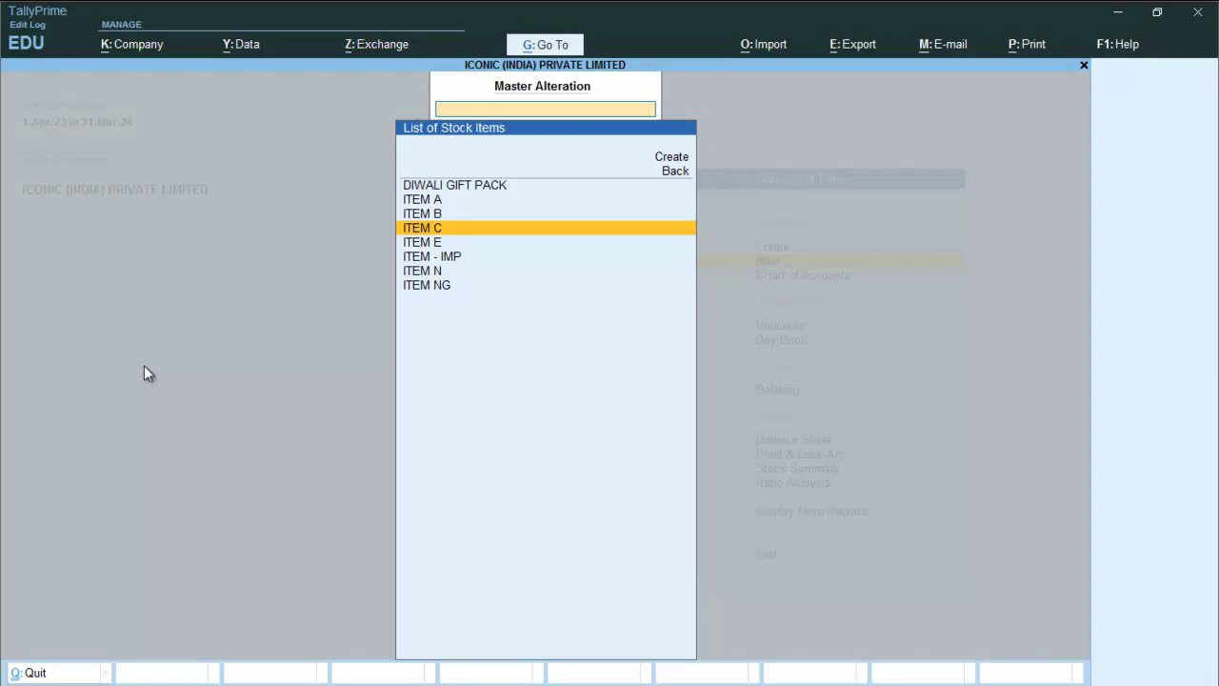
key(Escape)
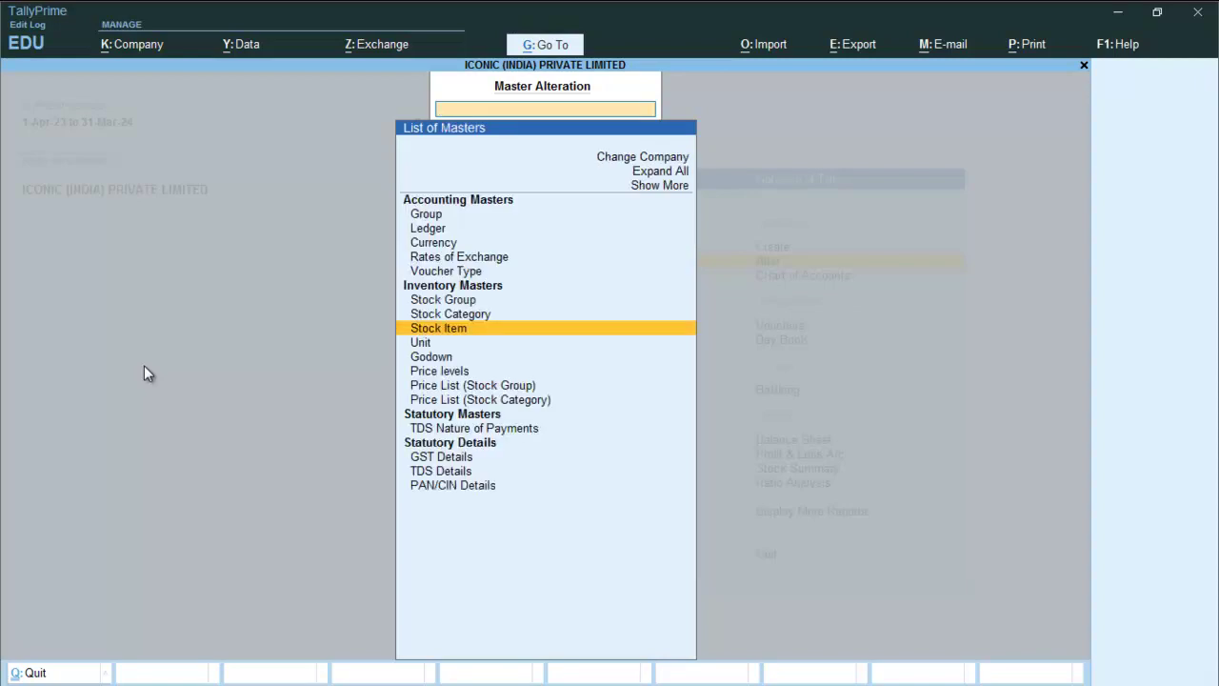
key(Escape)
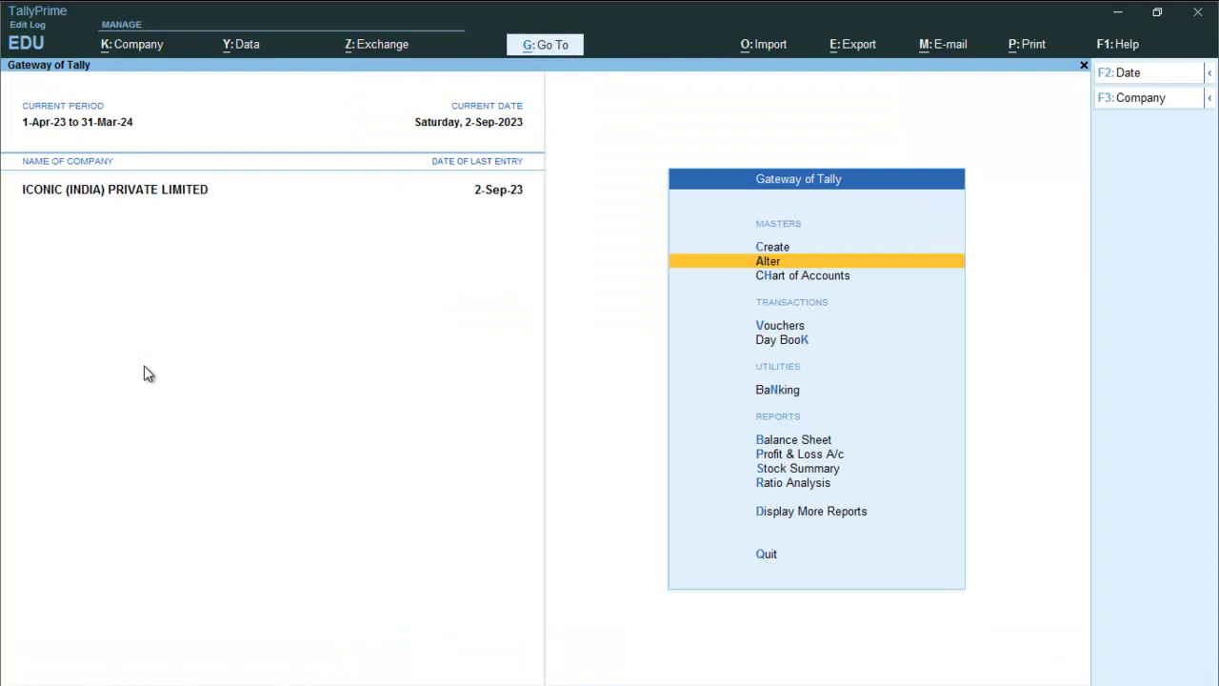
Start a new Sales - Exports voucher and set its number to SE/001/2023-24
key(Down)
key(Down)
key(Down)
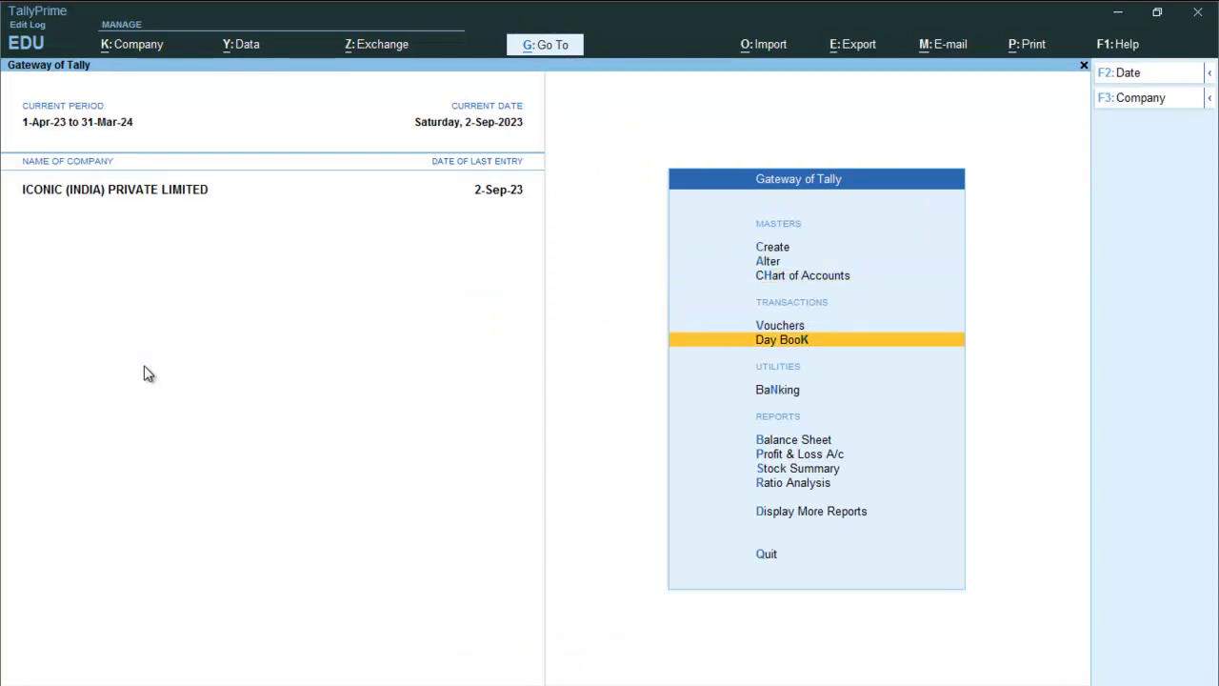
key(Up)
key(Return)
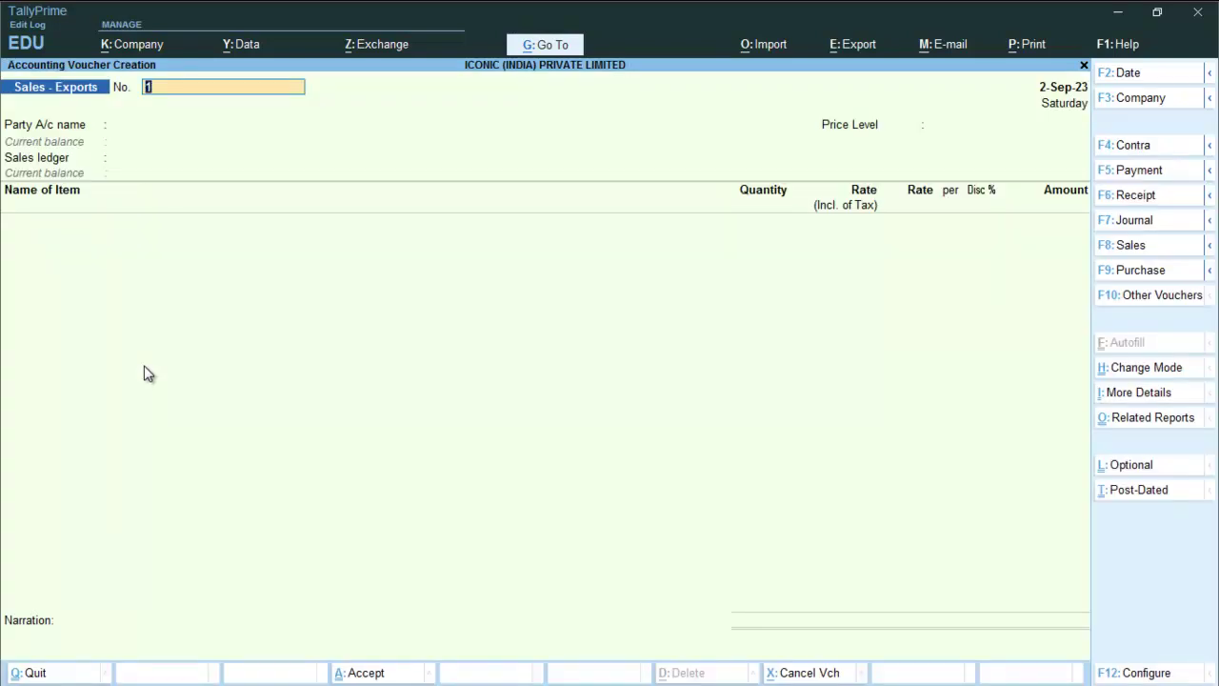
text(SE/001/2023-24)
Set the voucher date to 1-Aug-23 and confirm the voucher number
key(F2)
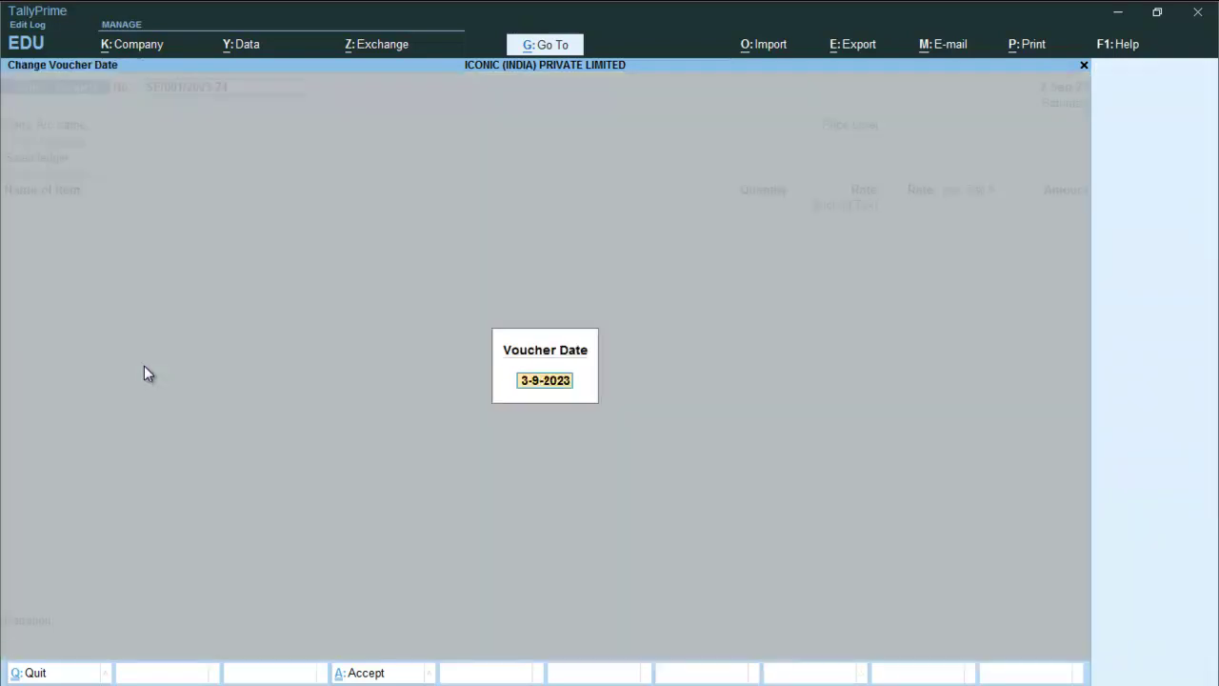
text(1-8)
key(Return)
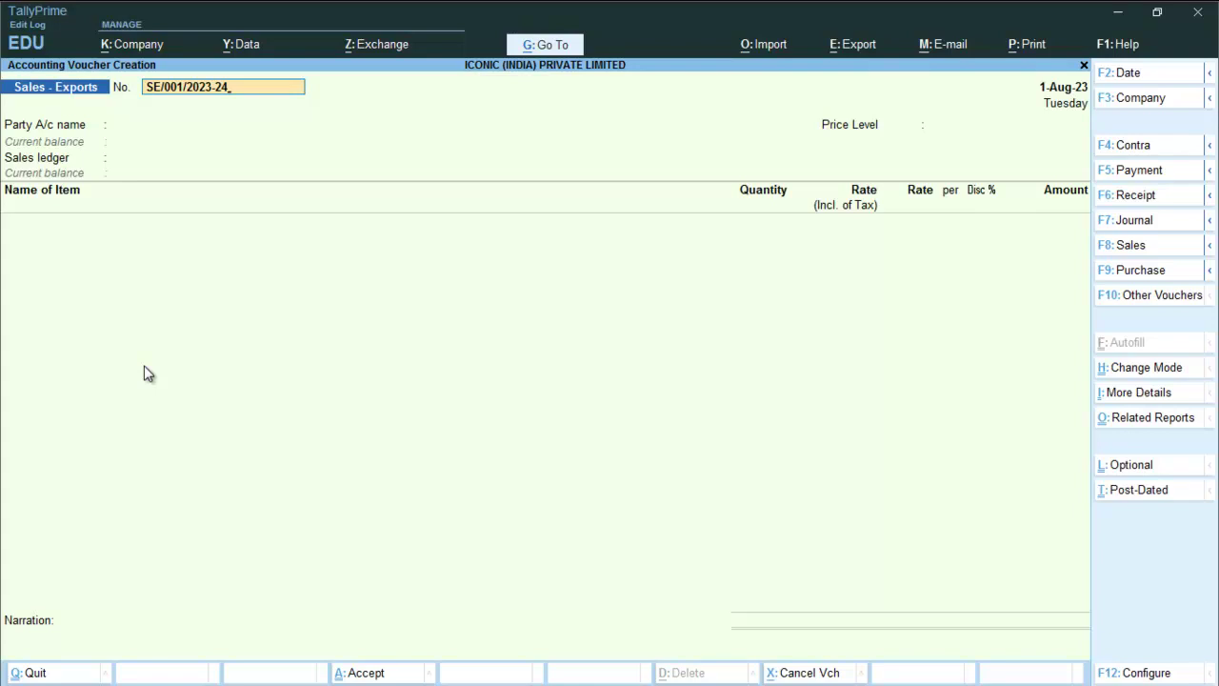
key(Return)
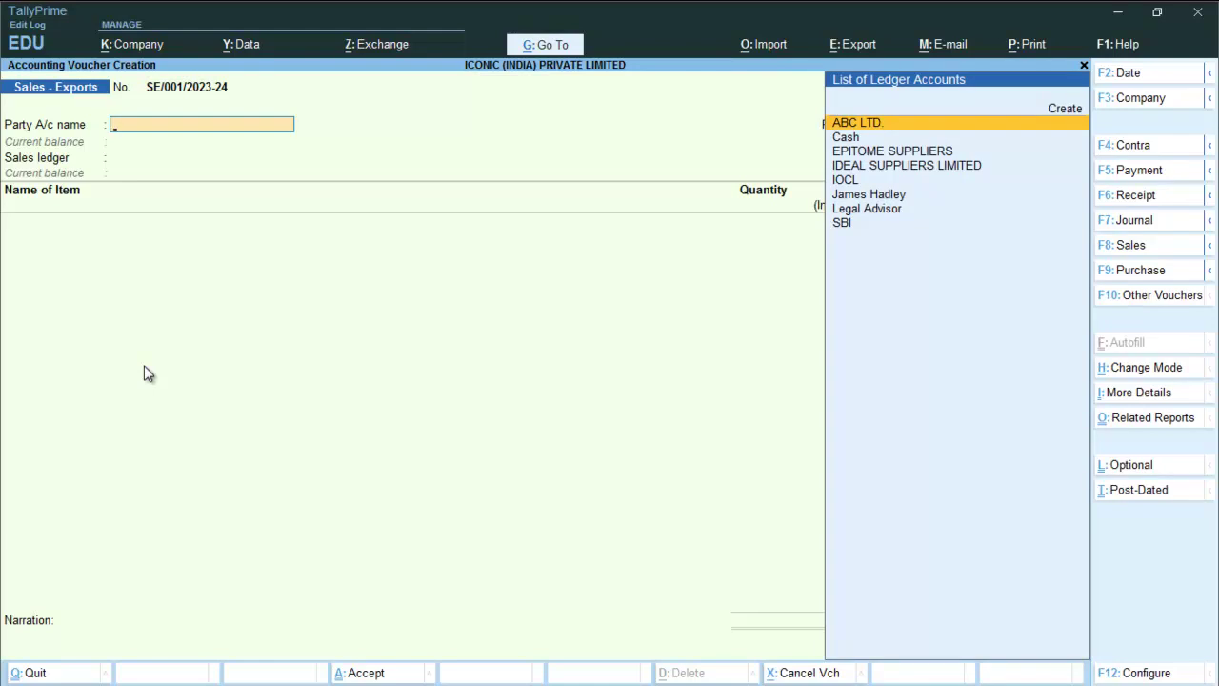
Choose the overseas customer's ledger as the voucher's party account
key(Down)
key(Down)
key(Down)
key(Down)
key(Down)
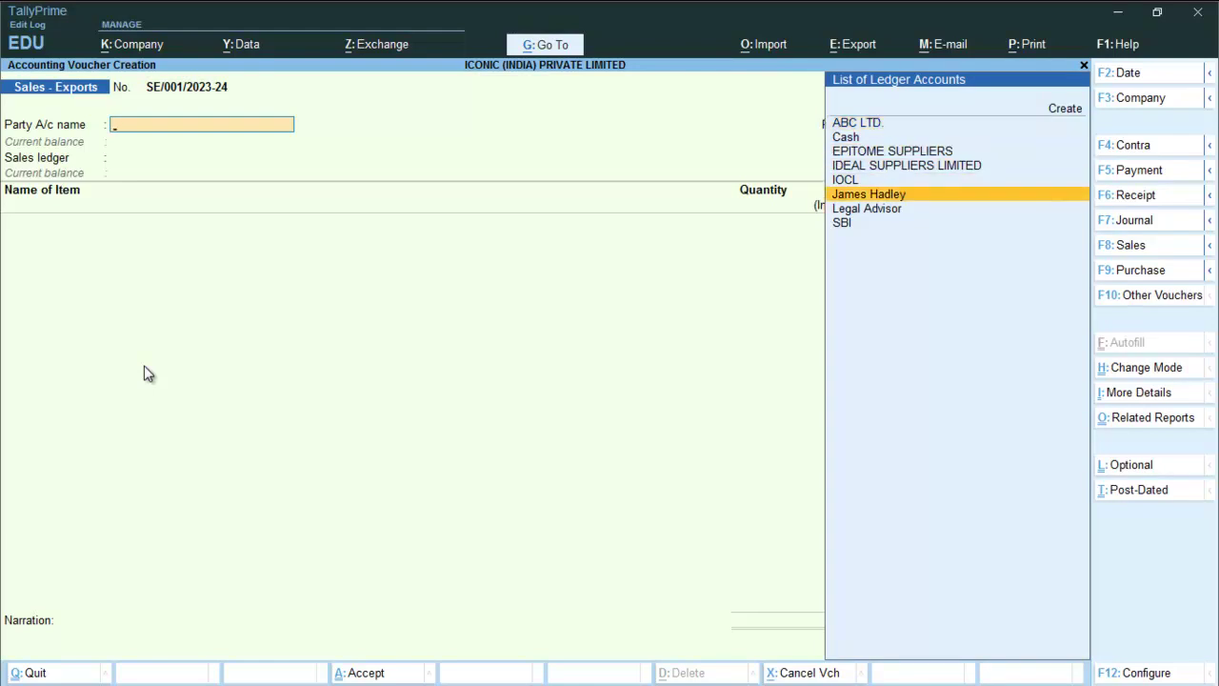
key(Return)
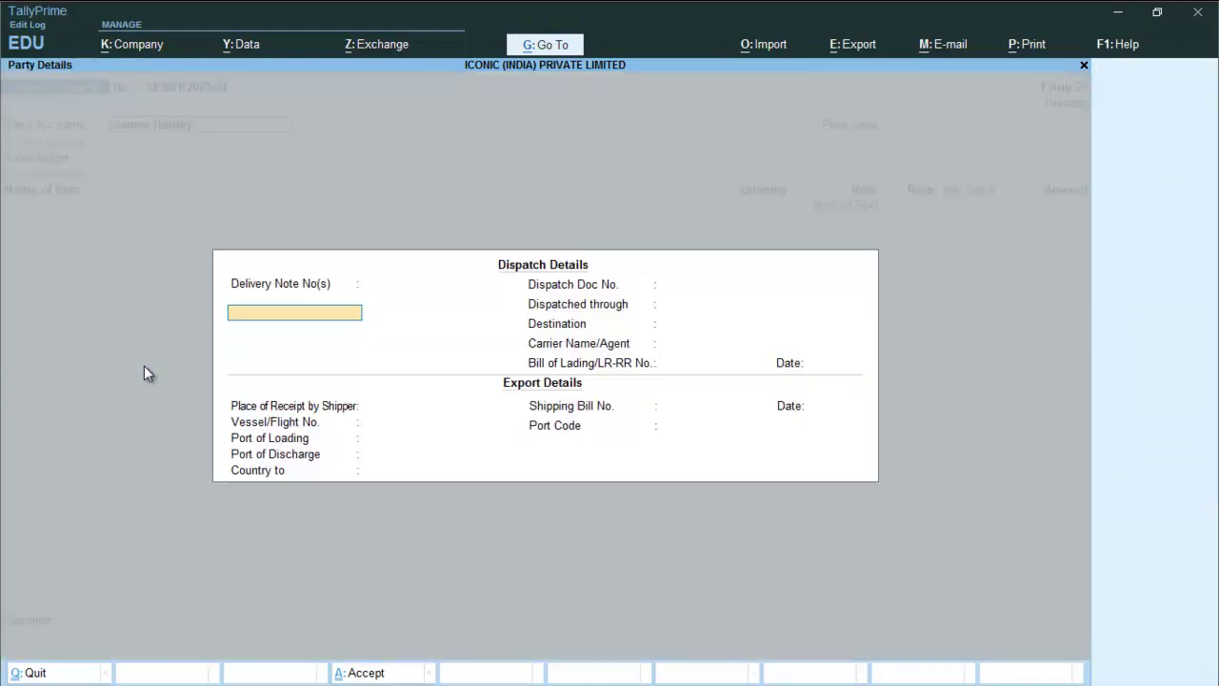
Leave the dispatch details and the shipment's receipt, vessel and port fields blank, and set the destination country to Not Applicable
key(Return)
key(Return)
key(Return)
key(Return)
key(Return)
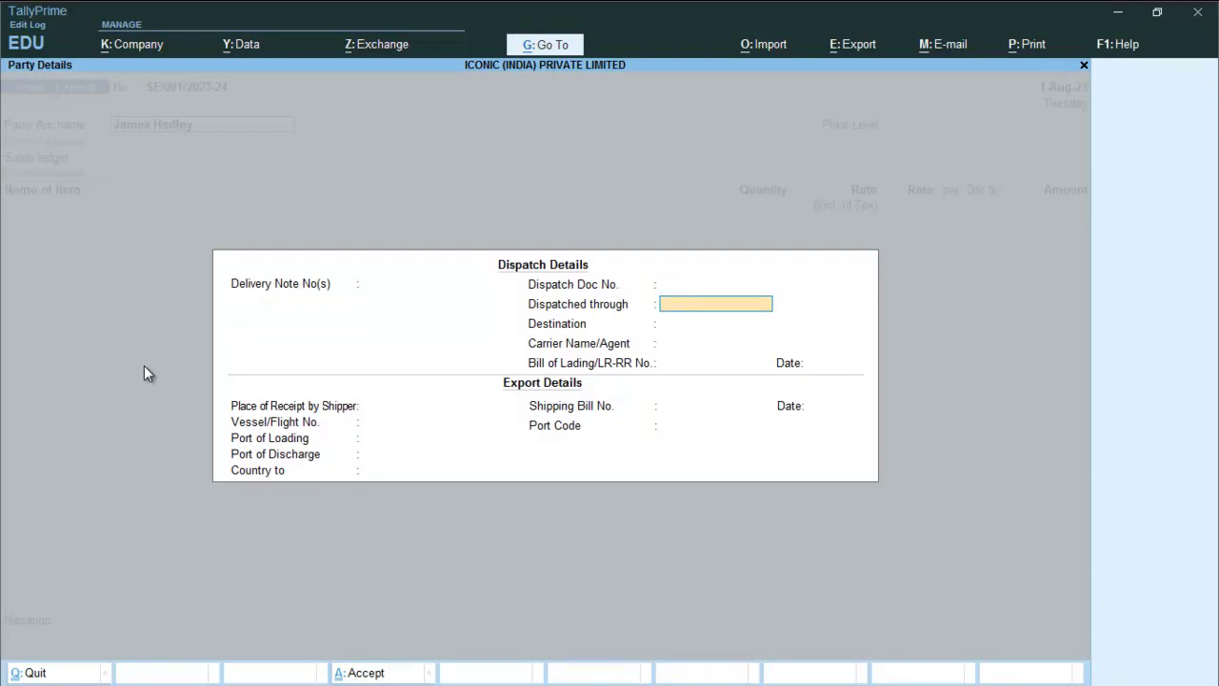
key(Return)
key(Return)
key(Return)
key(Return)
key(Return)
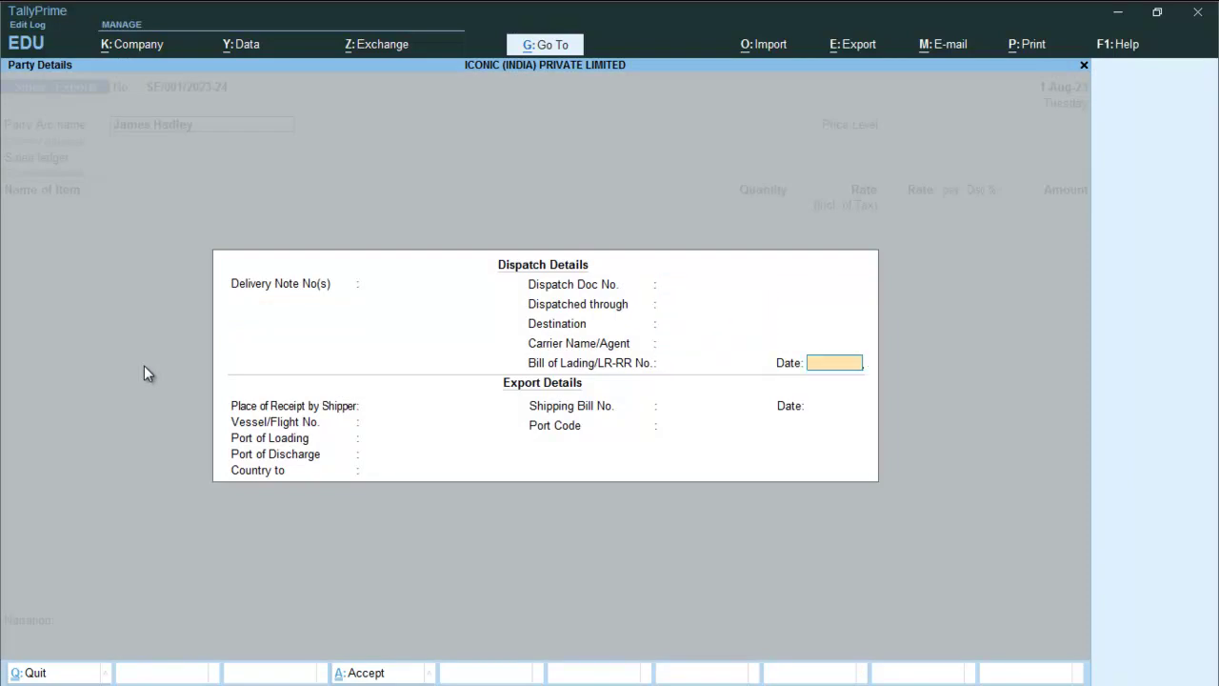
key(Return)
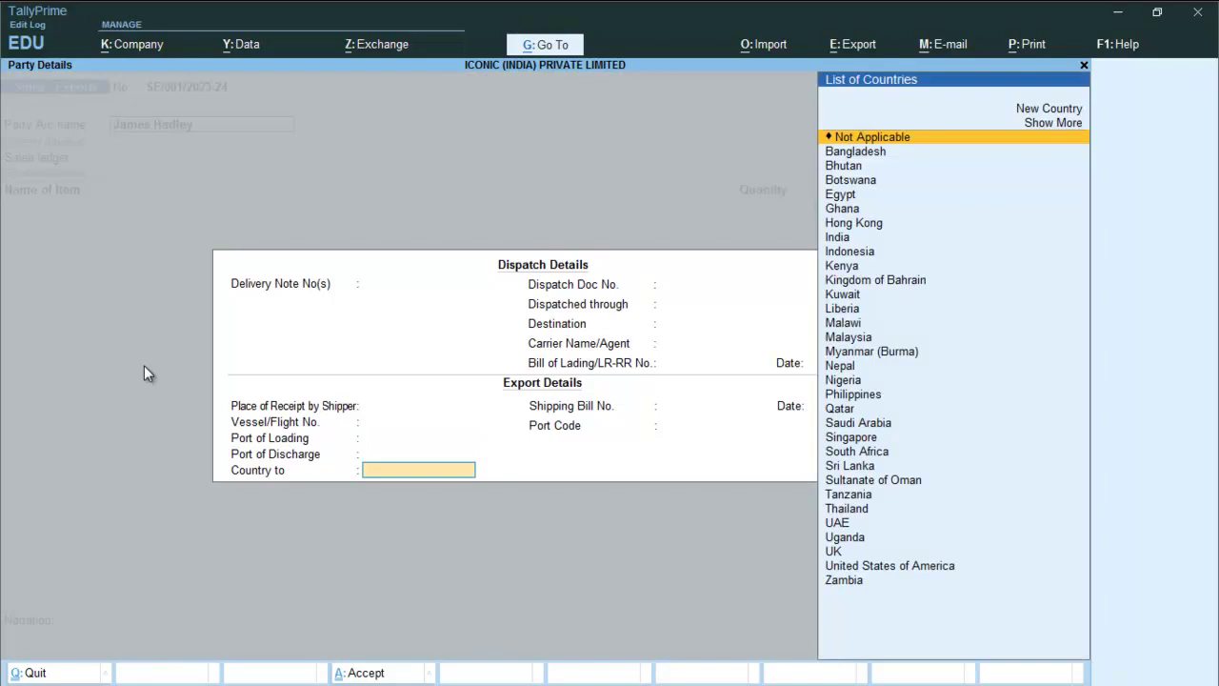
key(Return)
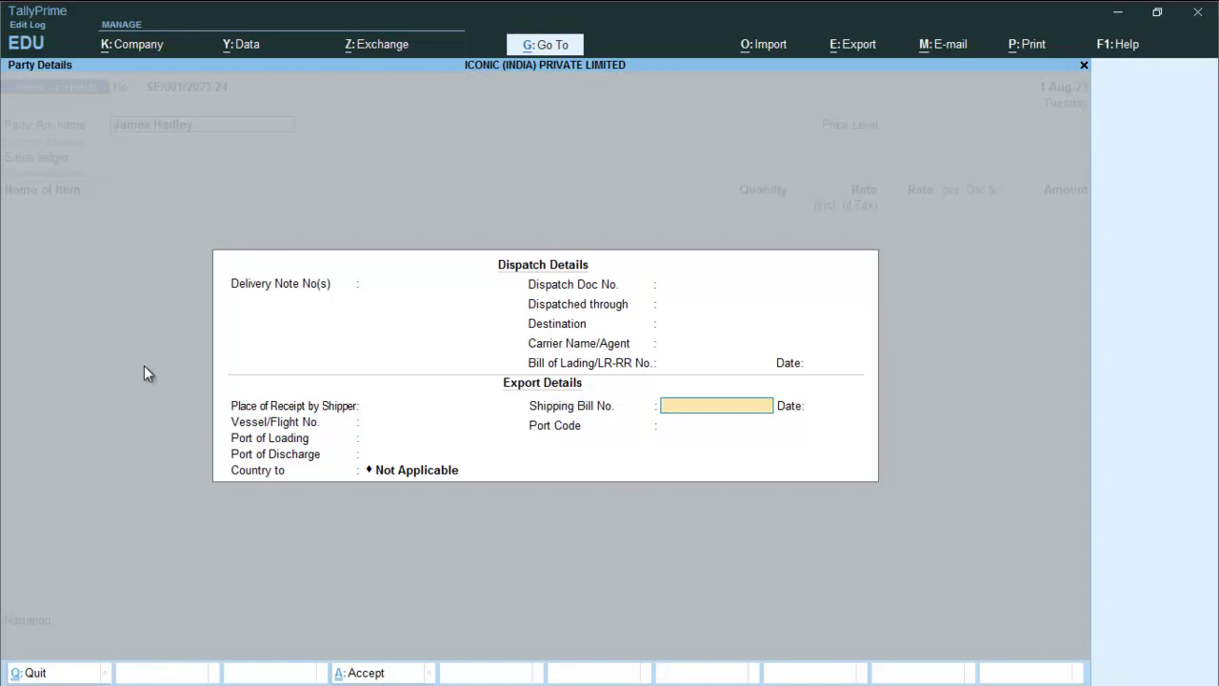
Enter shipping bill number SFX123456 dated 1-Aug-23 in the export details
text(SFX123456)
key(Return)
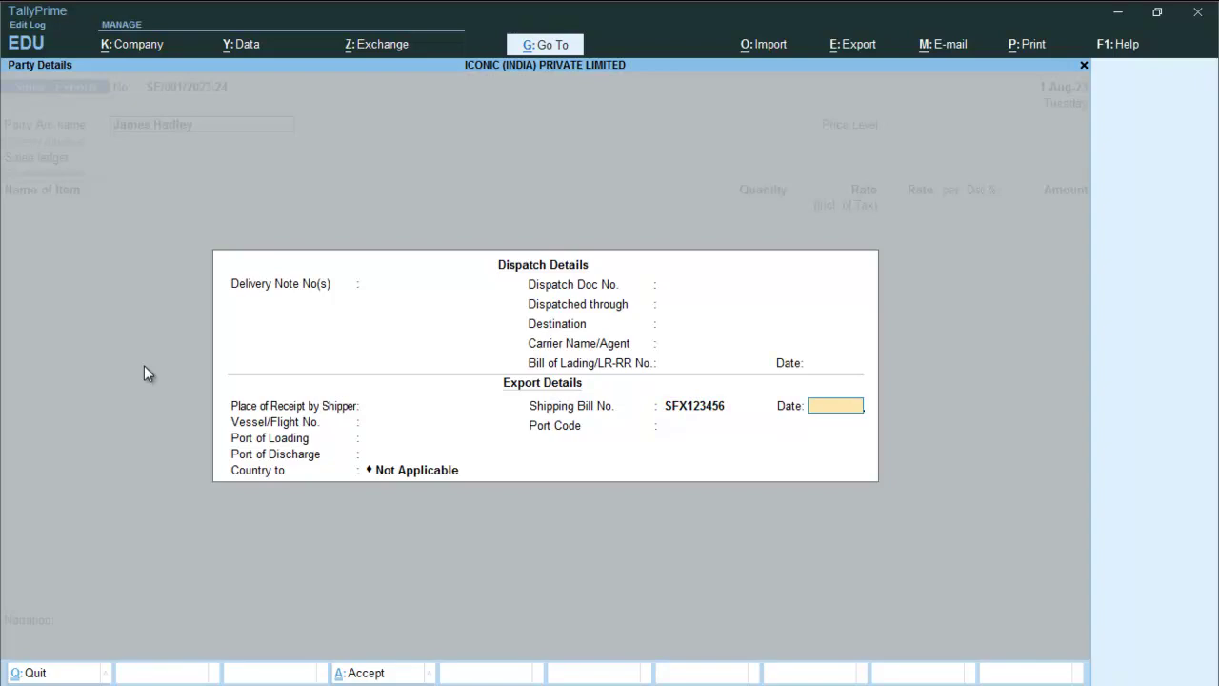
text(1-8)
key(Return)
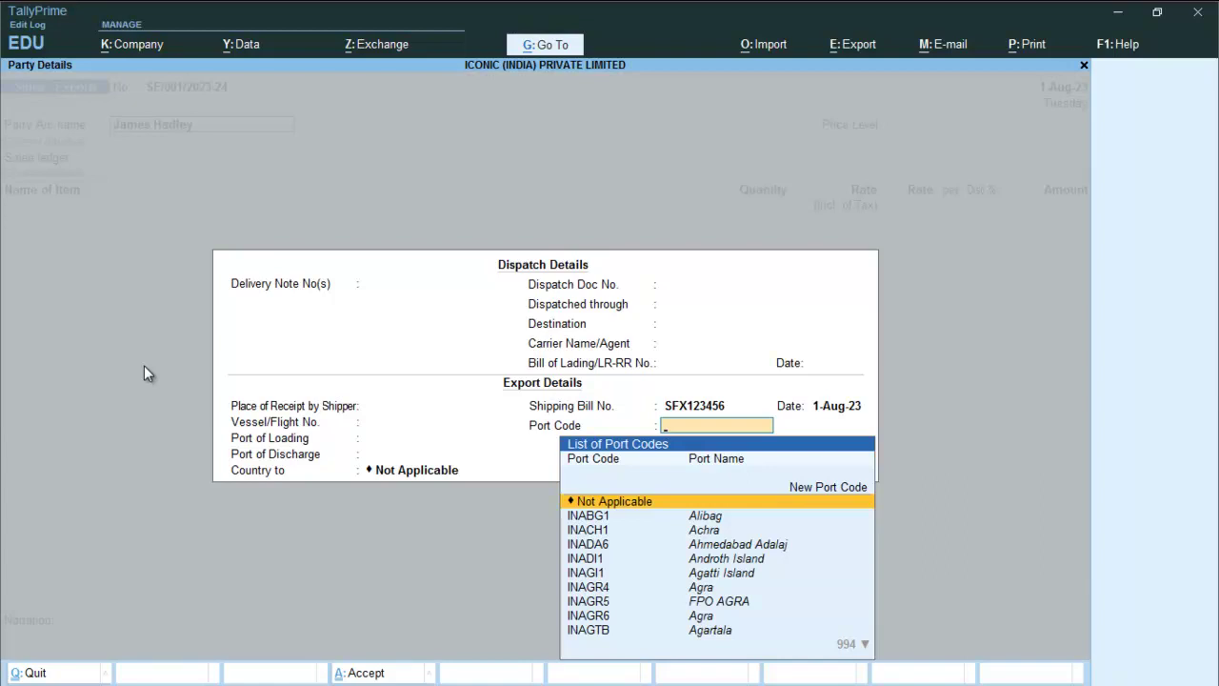
Look through the available port codes and port names for the shipping bill, from the INA entries through INB to the first INC entries
key(Down)
key(Down)
key(Down)
key(Down)
key(Down)
key(Down)
key(Down)
key(Down)
key(Down)
key(Down)
key(Down)
key(Down)
key(Down)
key(Down)
key(Down)
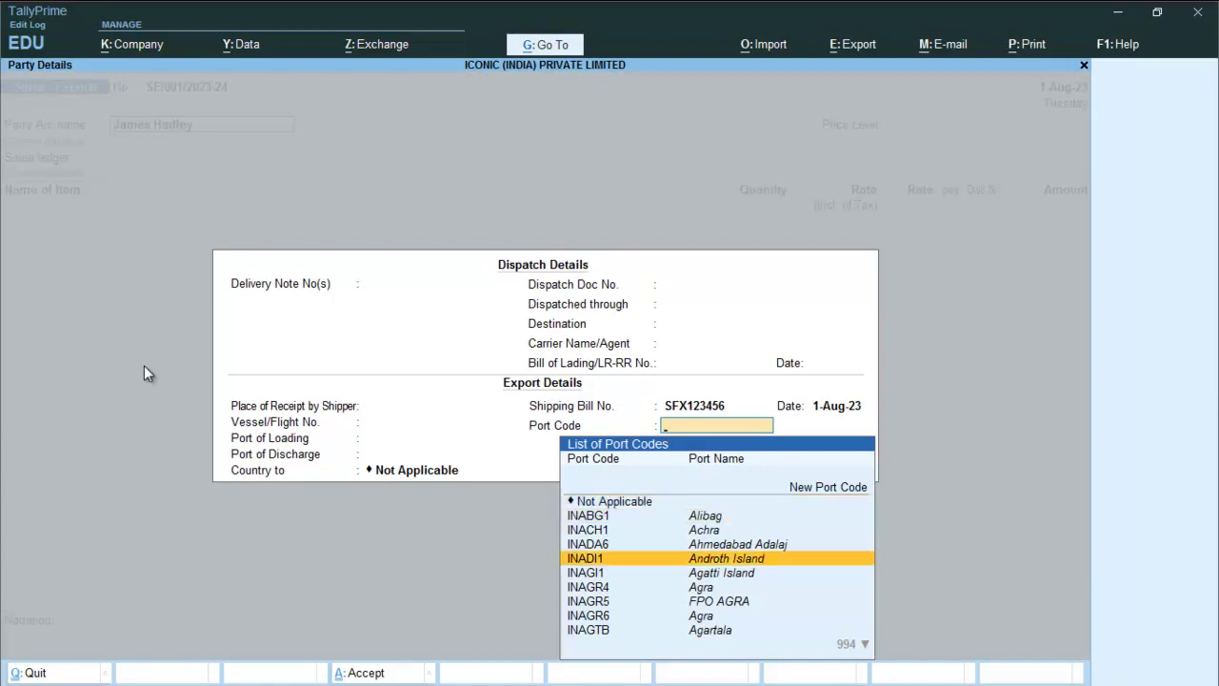
key(Down)
key(Down)
key(Down)
key(Down)
key(Down)
key(Down)
key(Down)
key(Down)
key(Down)
key(Down)
key(Down)
key(Down)
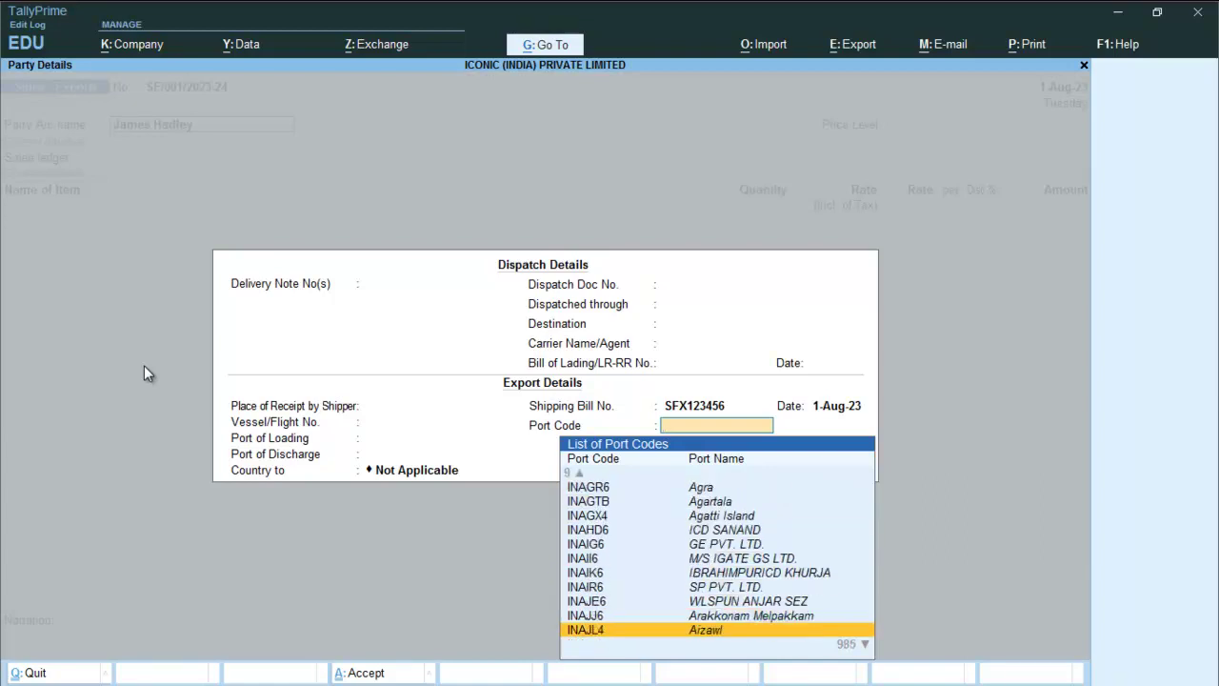
key(Down)
key(Down)
key(Down)
key(Down)
key(Down)
key(Down)
key(Down)
key(Down)
key(Down)
key(Down)
key(Down)
key(Down)
key(Down)
key(Down)
key(Down)
key(Down)
key(Down)
key(Down)
key(Down)
key(Down)
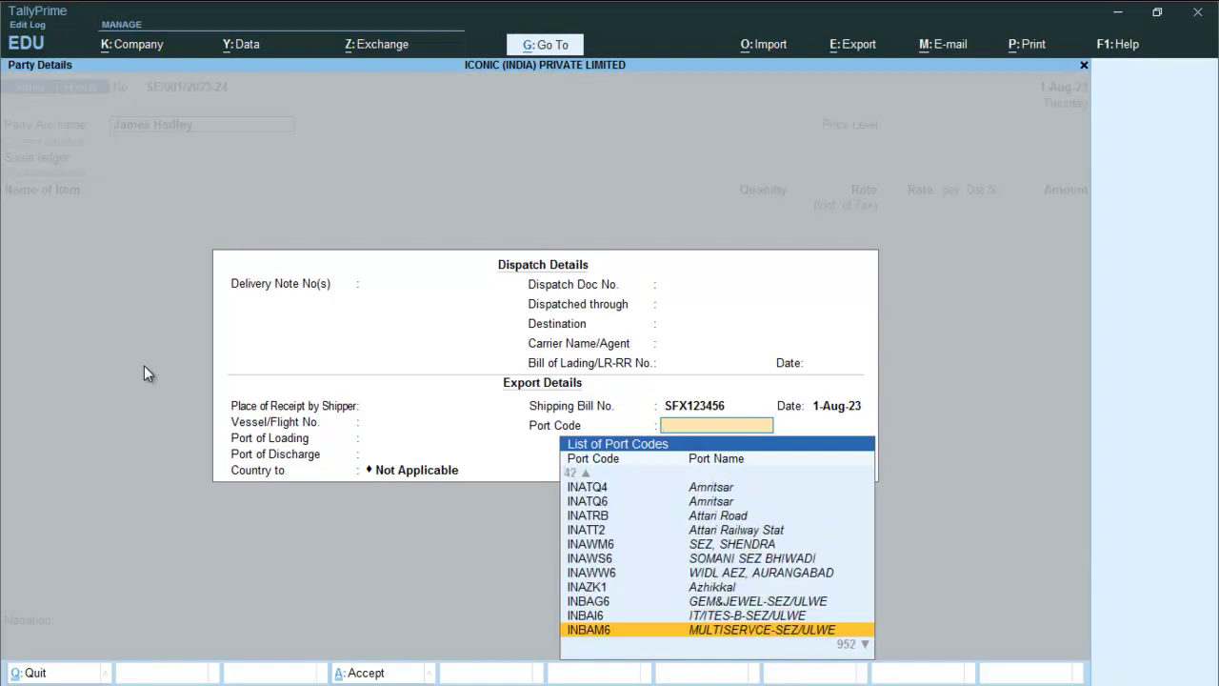
key(Down)
key(Down)
key(Down)
key(Down)
key(Down)
key(Down)
key(Down)
key(Down)
key(Down)
key(Down)
key(Down)
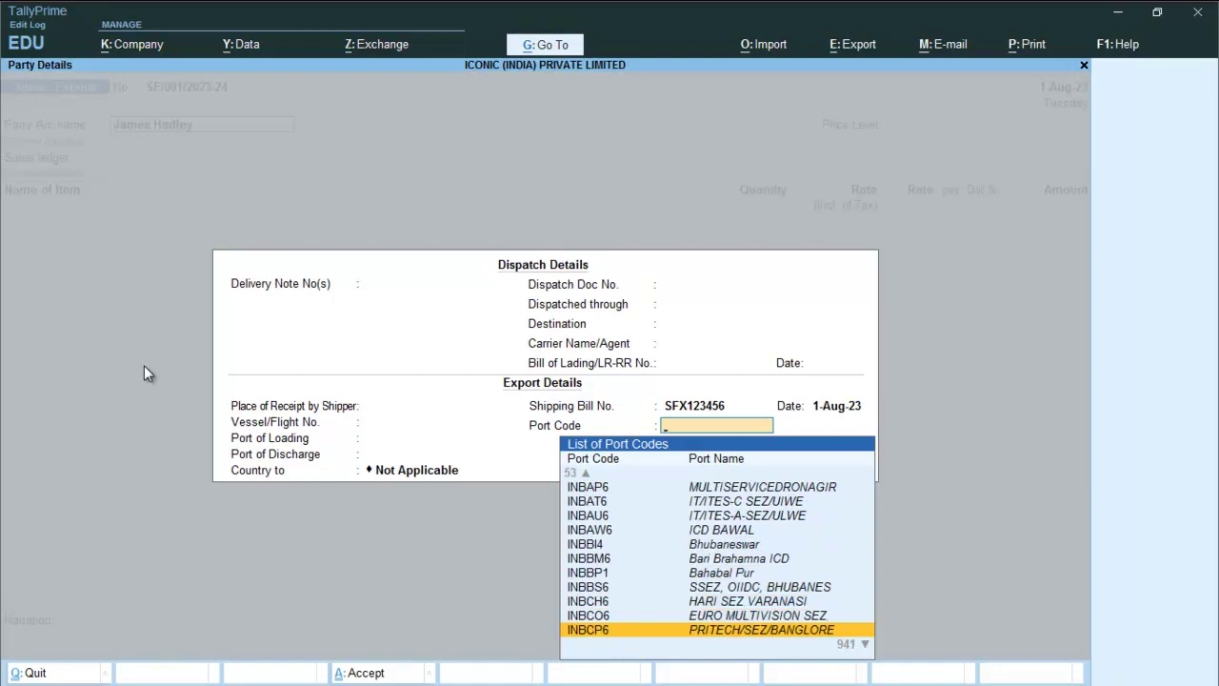
key(Down)
key(Down)
key(Down)
key(Down)
key(Down)
key(Down)
key(Down)
key(Down)
key(Down)
key(Down)
key(Down)
key(Down)
key(Down)
key(Down)
key(Down)
key(Down)
key(Down)
key(Down)
key(Down)
key(Down)
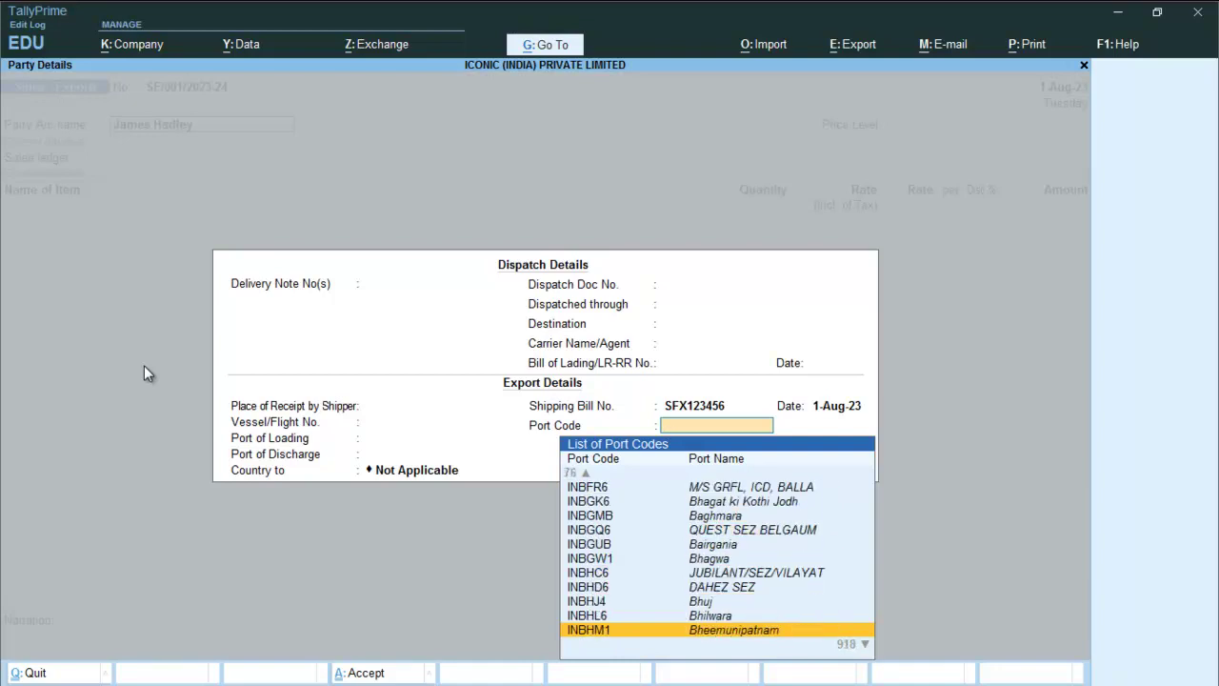
key(Down)
key(Down)
key(Down)
key(Down)
key(Down)
key(Down)
key(Down)
key(Down)
key(Down)
key(Down)
key(Down)
key(Down)
key(Down)
key(Down)
key(Down)
key(Down)
key(Down)
key(Down)
key(Down)
key(Down)
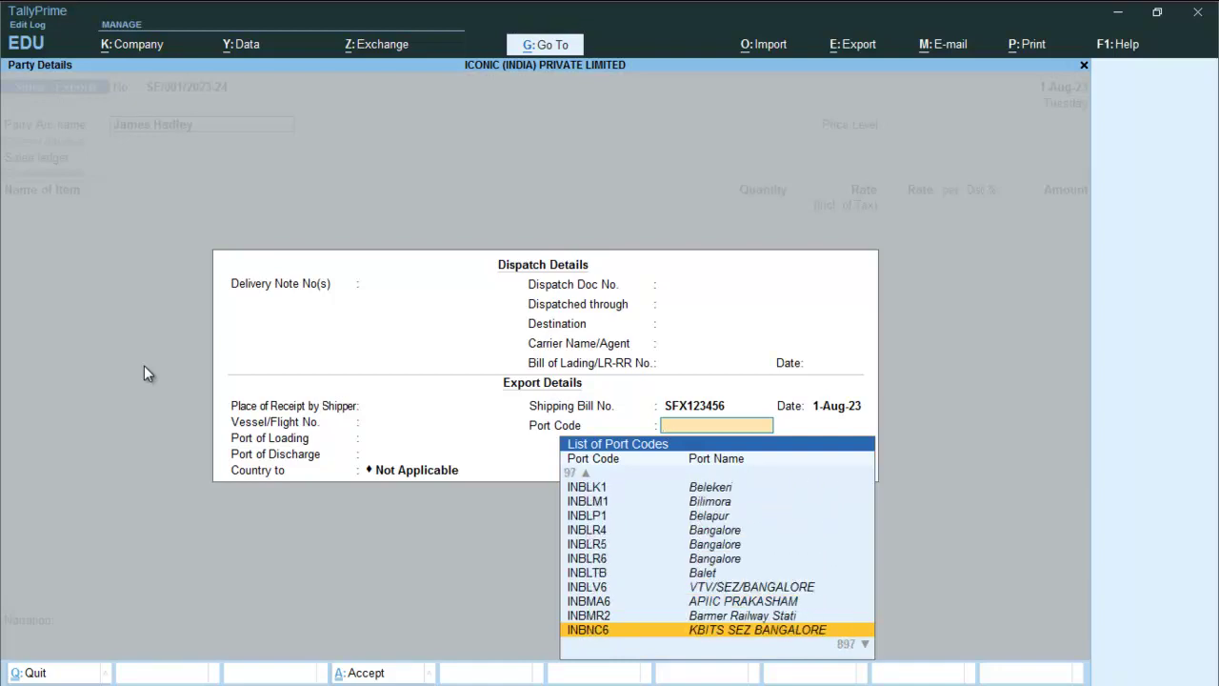
key(Down)
key(Down)
key(Down)
key(Down)
key(Down)
key(Down)
key(Down)
key(Down)
key(Down)
key(Down)
key(Down)
key(Down)
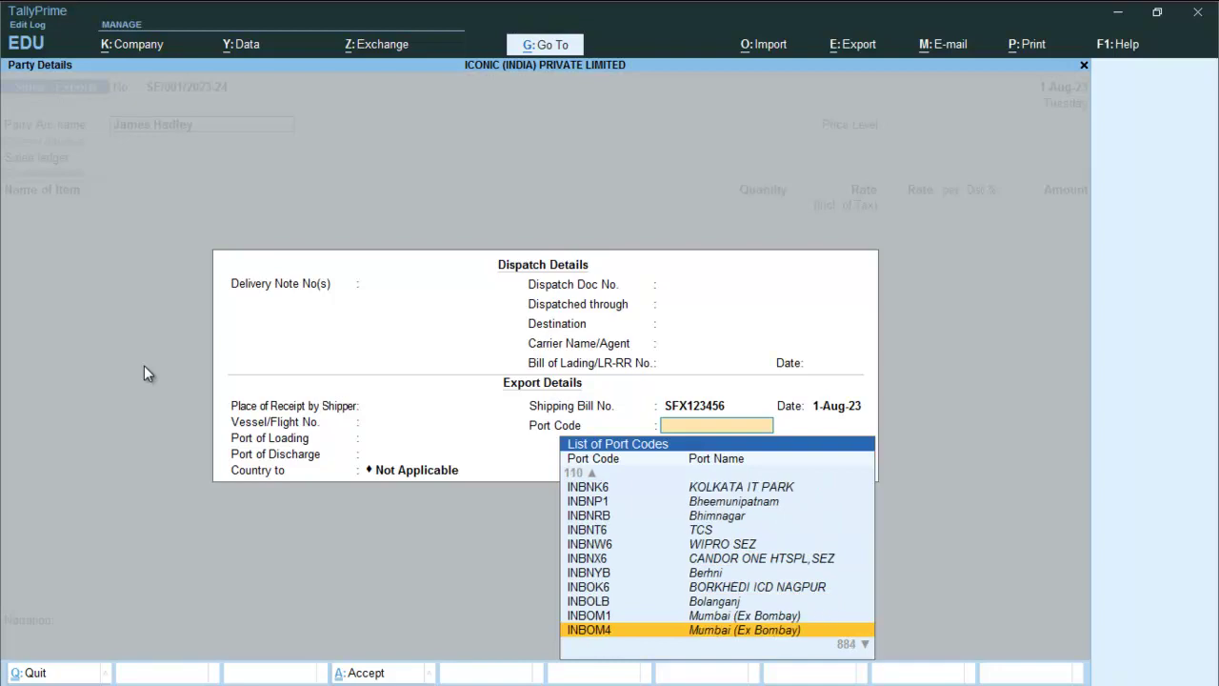
key(Down)
key(Down)
key(Down)
key(Down)
key(Down)
key(Down)
key(Down)
key(Down)
key(Down)
key(Down)
key(Down)
key(Down)
key(Down)
key(Down)
key(Down)
key(Down)
key(Down)
key(Down)
key(Down)
key(Down)
key(Down)
key(Down)
key(Down)
key(Down)
key(Down)
key(Down)
key(Down)
key(Down)
key(Down)
key(Down)
key(Down)
key(Down)
key(Down)
key(Down)
key(Down)
key(Down)
key(Down)
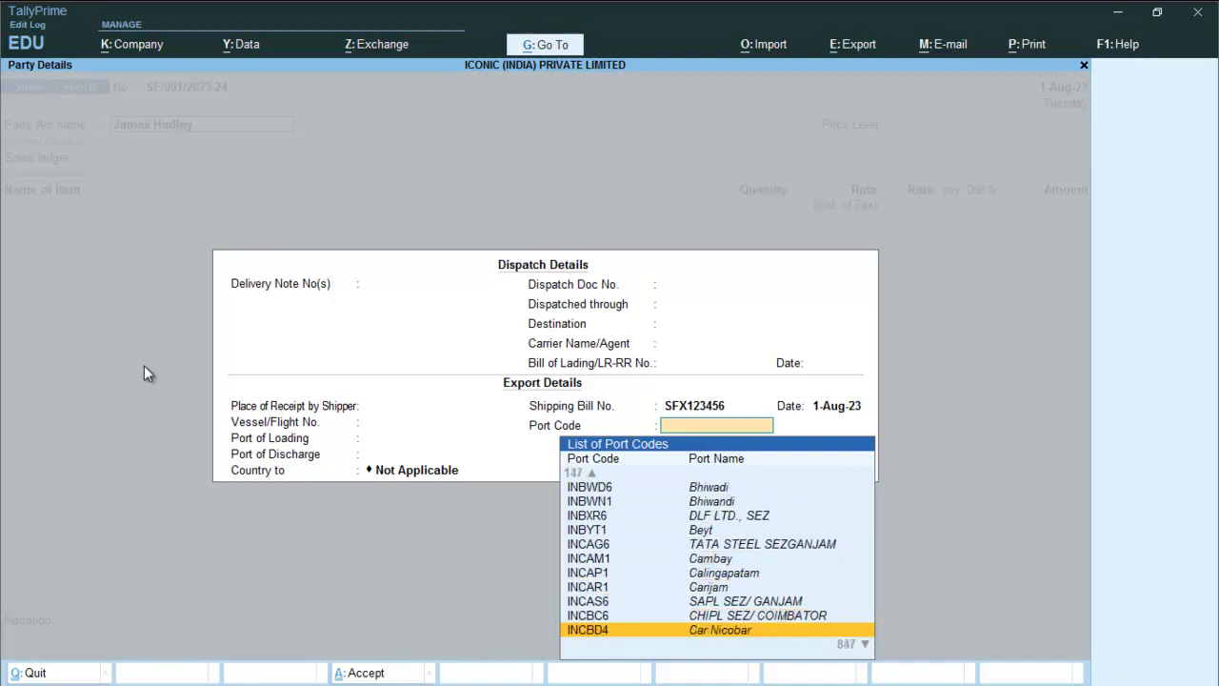
key(Down)
key(Down)
key(Down)
key(Down)
key(Down)
key(Down)
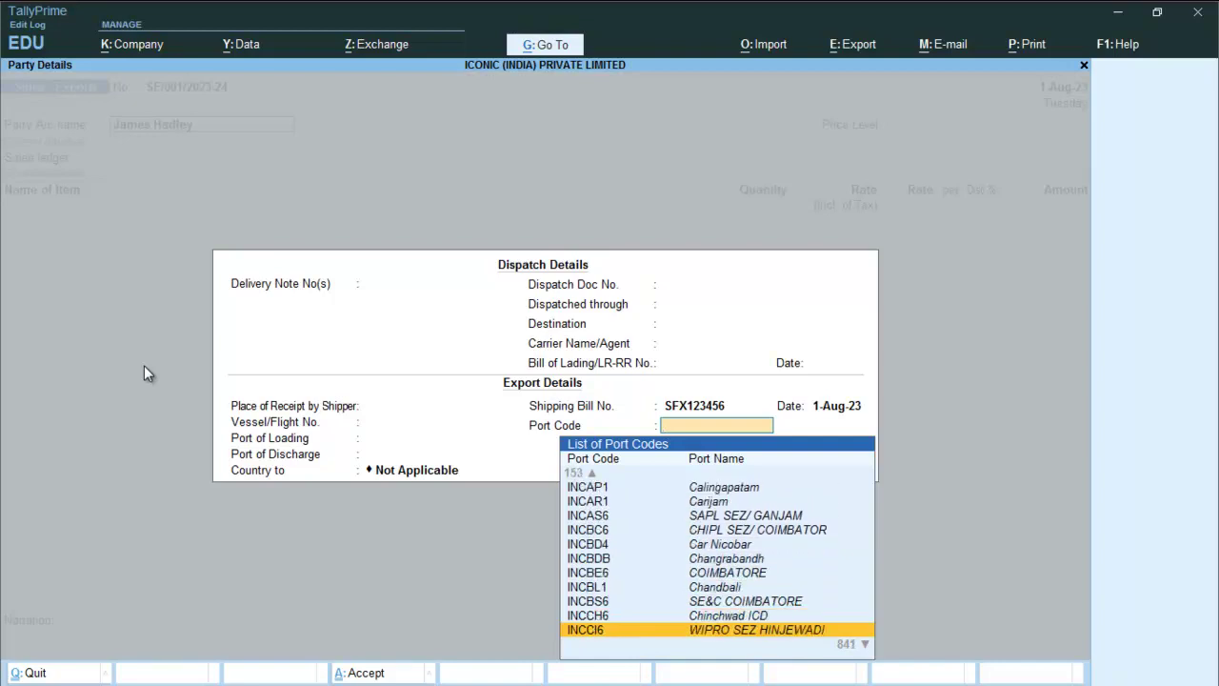
Choose the Calcutta port code INCCU1 for the shipping bill and accept the remaining party details
key(Down)
key(Down)
key(Down)
key(Down)
key(Down)
key(Down)
key(Down)
key(Down)
key(Down)
key(Down)
key(Down)
key(Down)
key(Up)
key(Up)
key(Up)
key(Up)
key(Up)
key(Up)
key(Up)
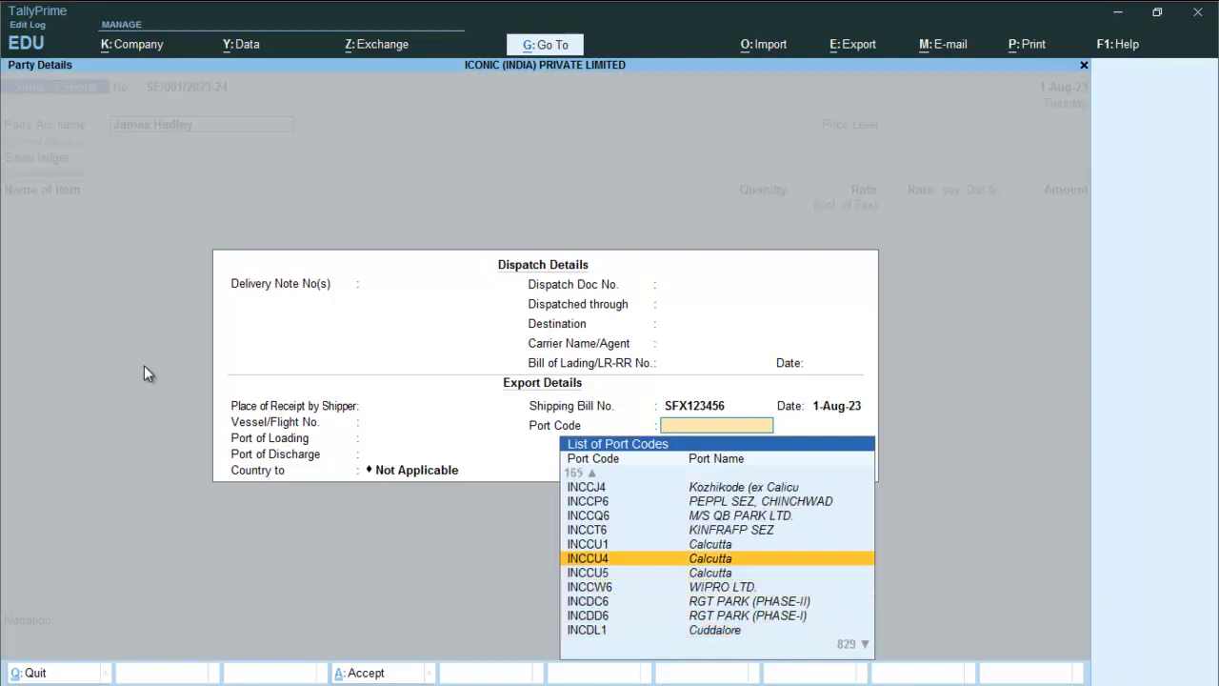
key(Down)
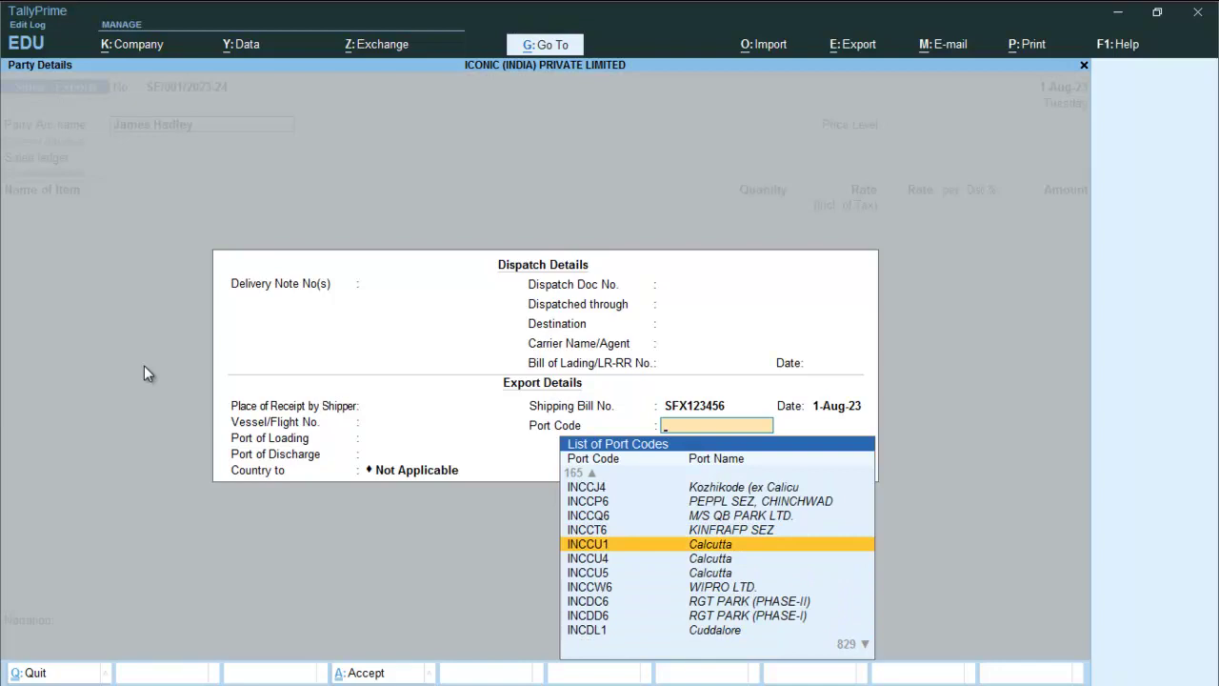
key(Escape)
key(Return)
key(Return)
key(Return)
key(ctrl+a)
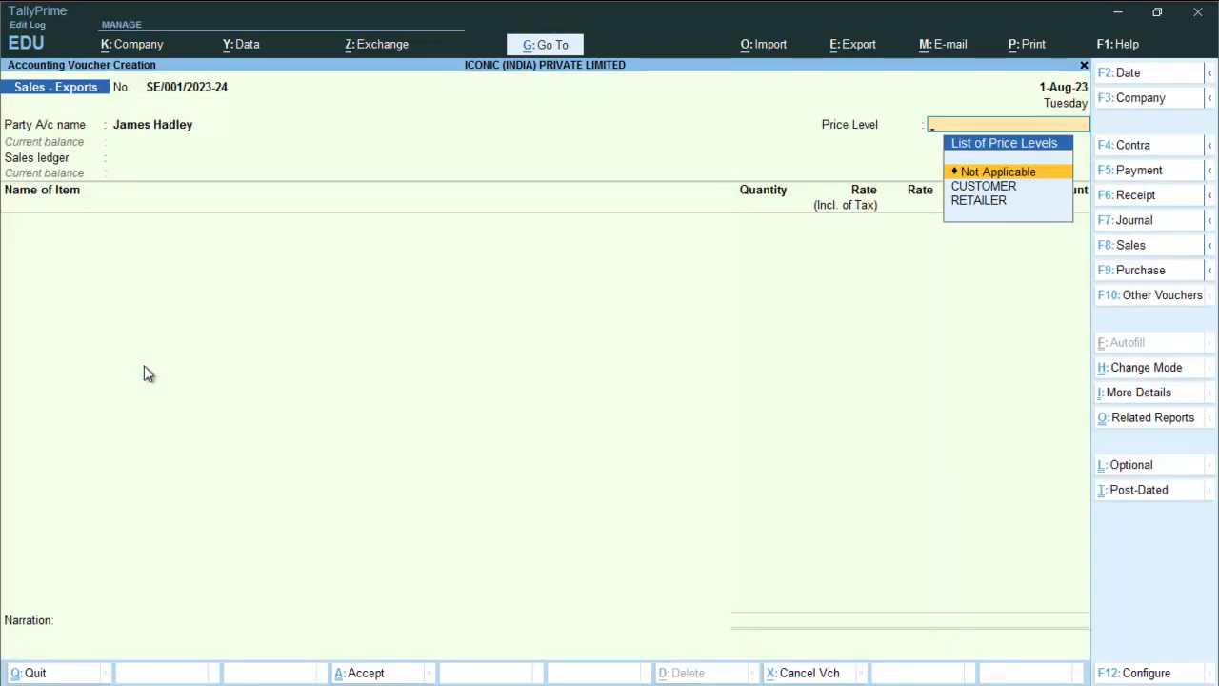
Keep the price level Not Applicable and set the sales ledger to SALES - EXPORTS with the Exports LUT/Bond tax classification
key(Return)
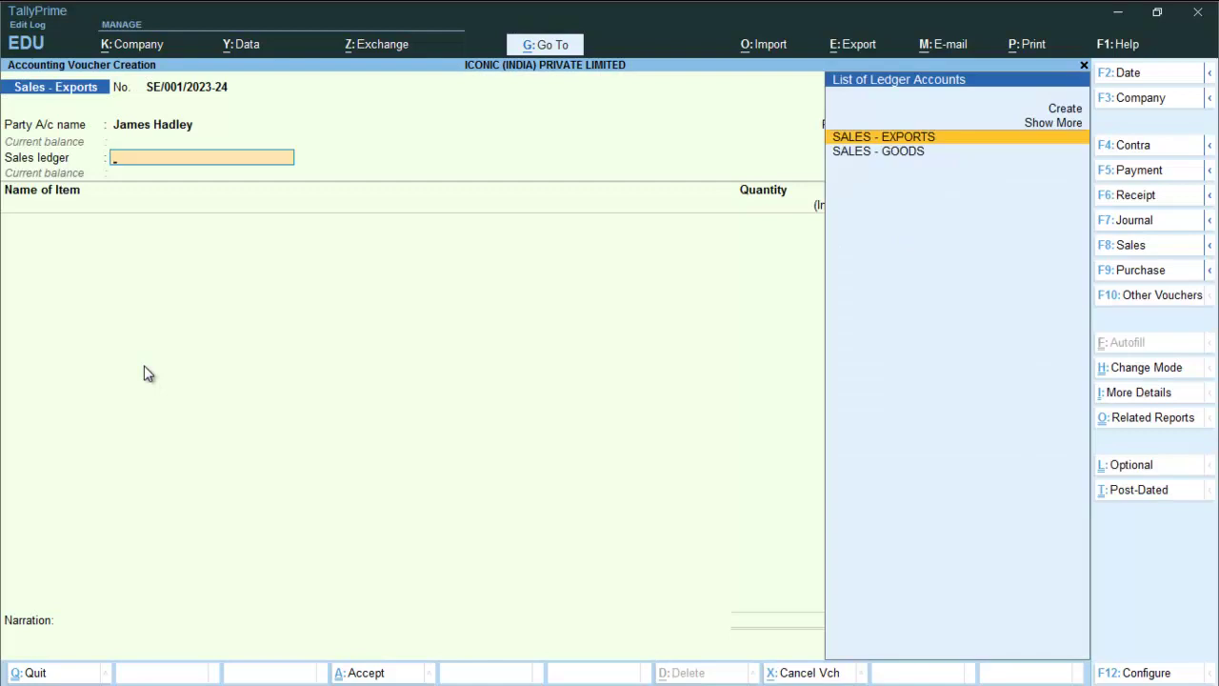
key(Return)
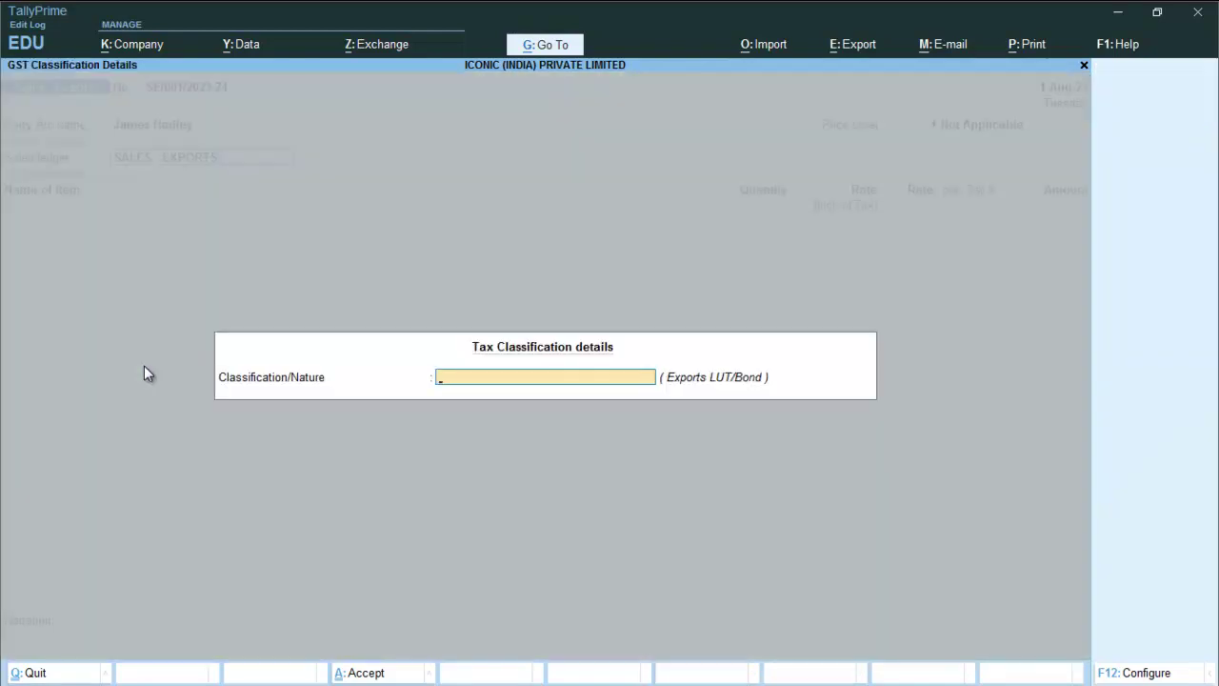
key(space)
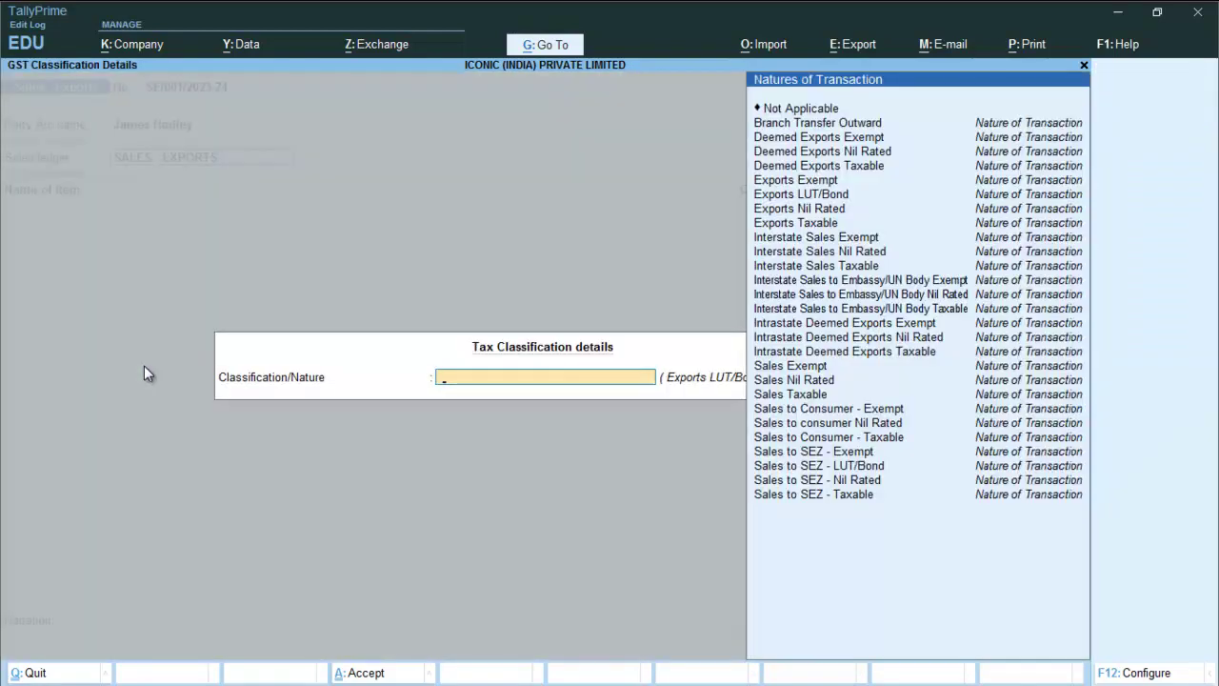
key(Down)
key(Down)
key(Down)
key(Down)
key(Down)
key(Down)
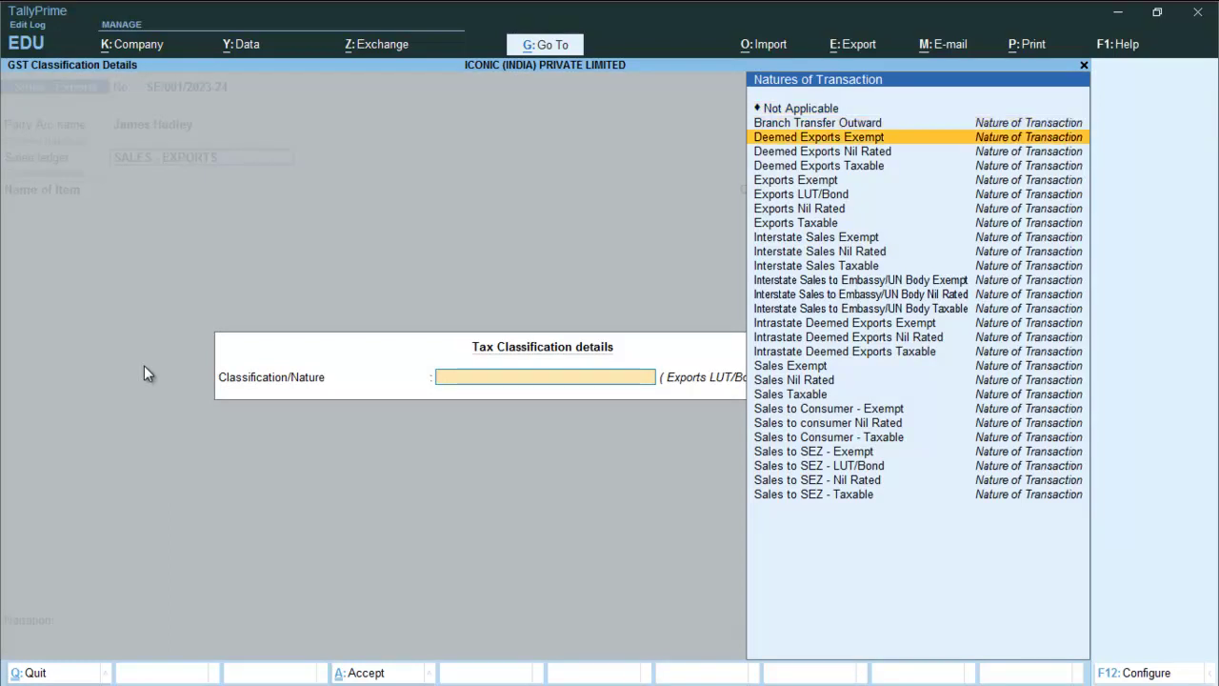
key(Down)
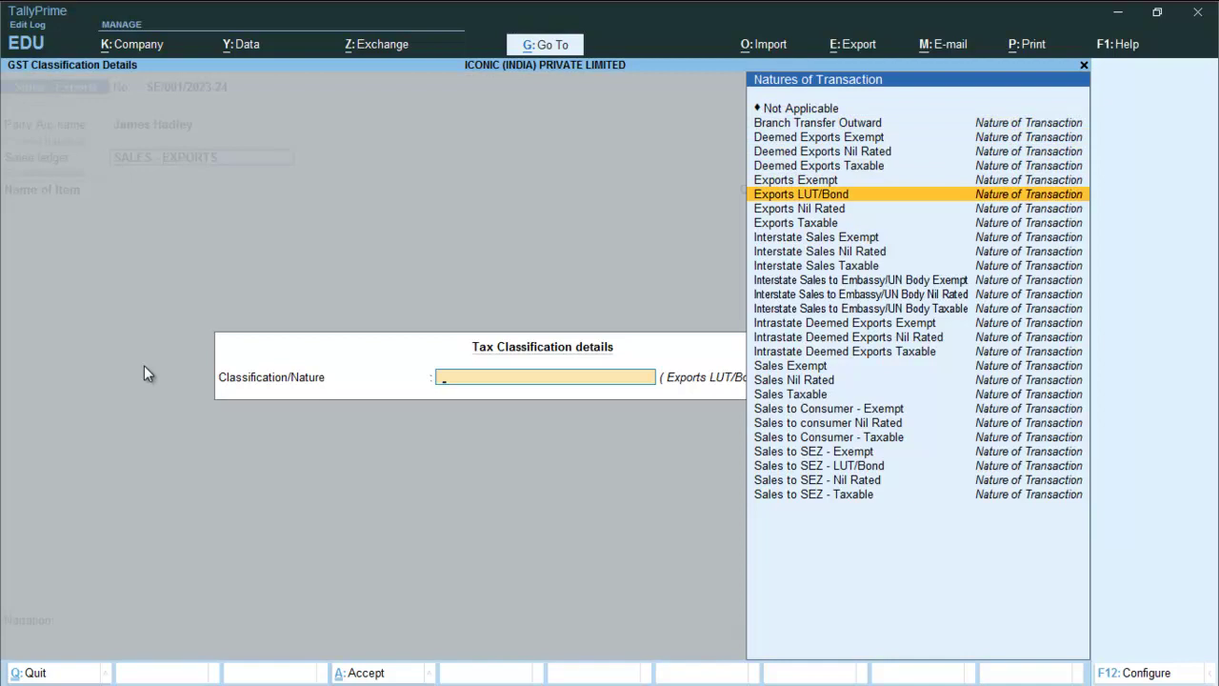
key(Return)
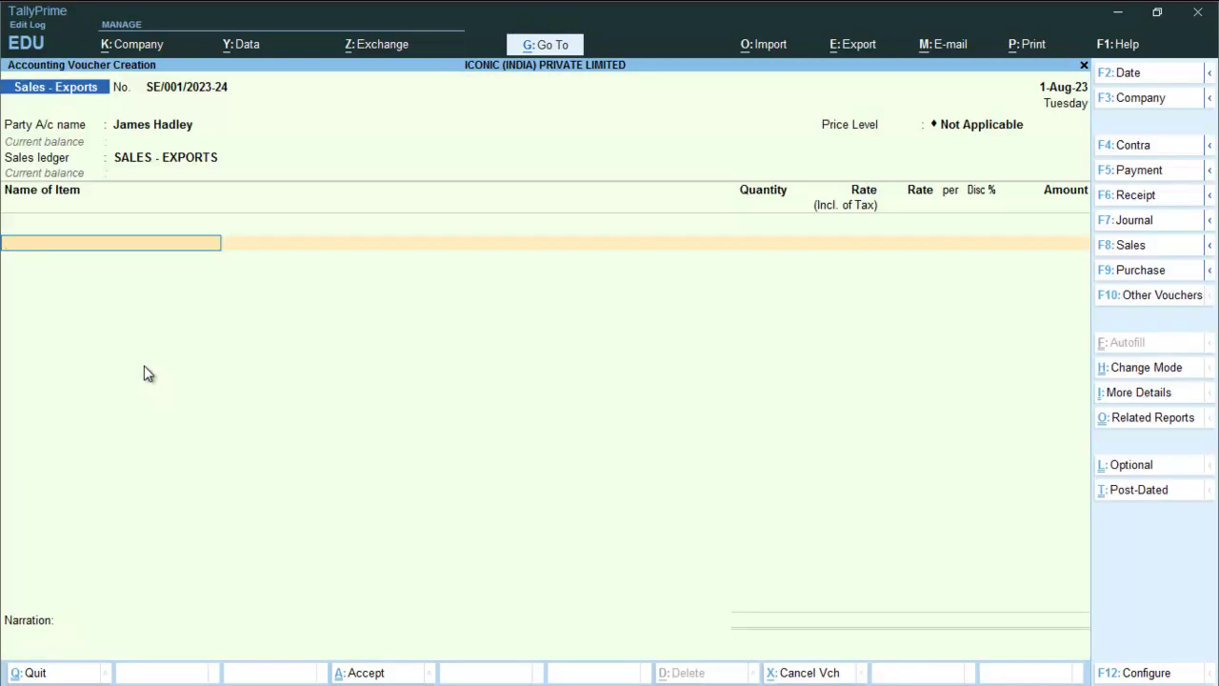
Add ITEM C to the voucher with a quantity of 10 NOS, leaving the tax-inclusive rate blank
key(Down)
key(Down)
key(Down)
key(Down)
key(Down)
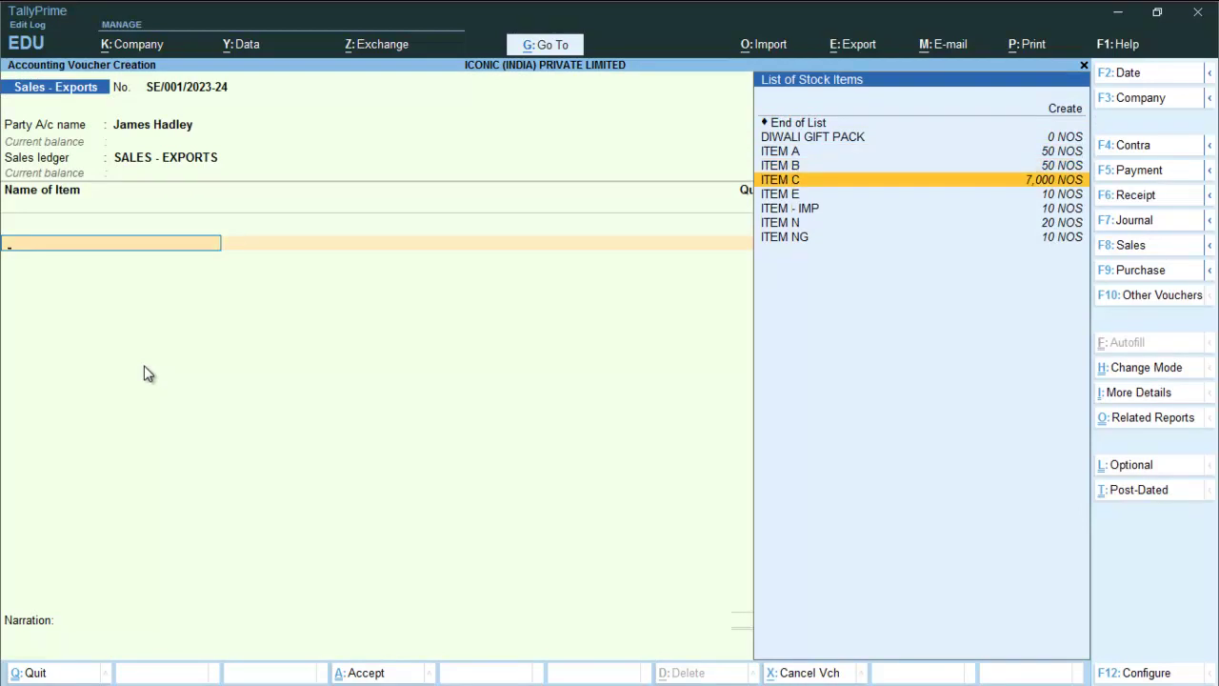
key(Return)
text(10)
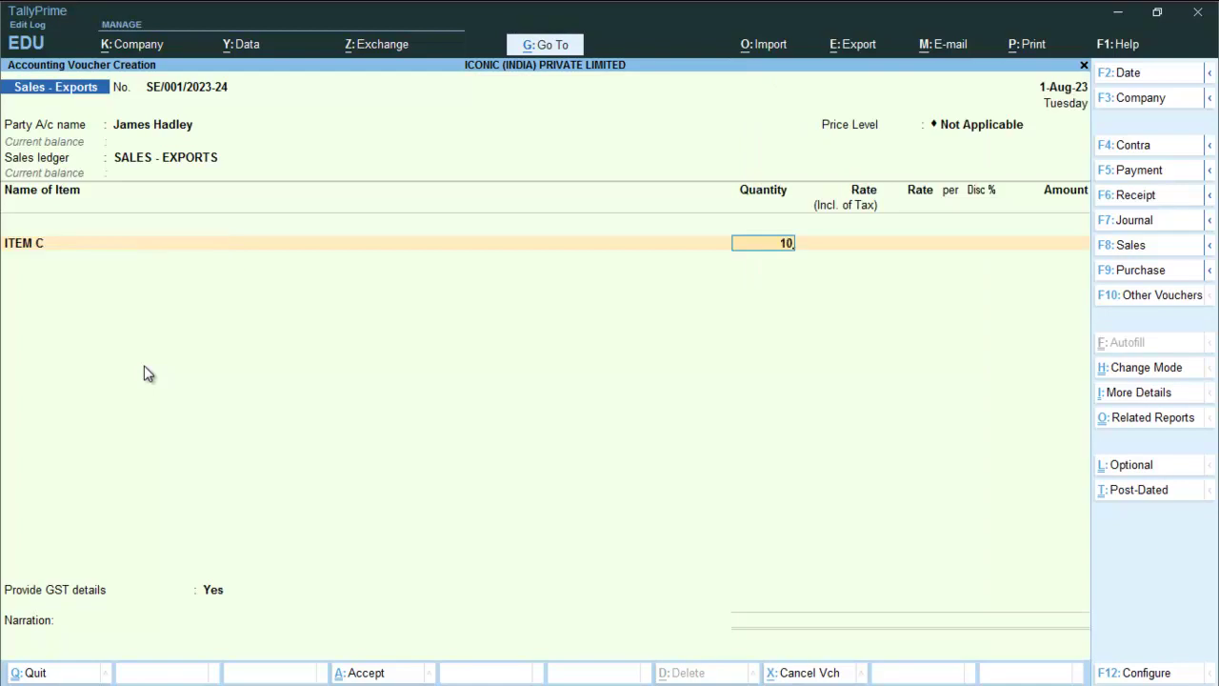
key(Return)
key(Return)
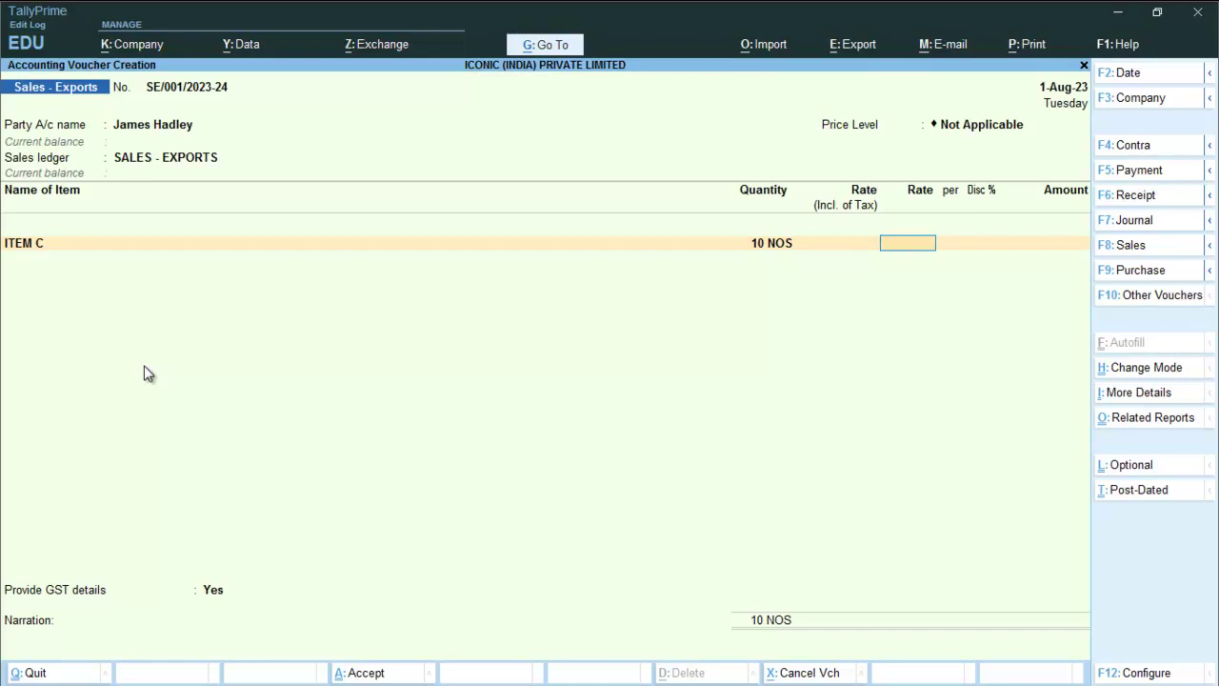
Set ITEM C's rate to 500 $ per NOS and accept the ₹ 80/$ exchange rate and the amount
text(500)
text($)
key(Return)
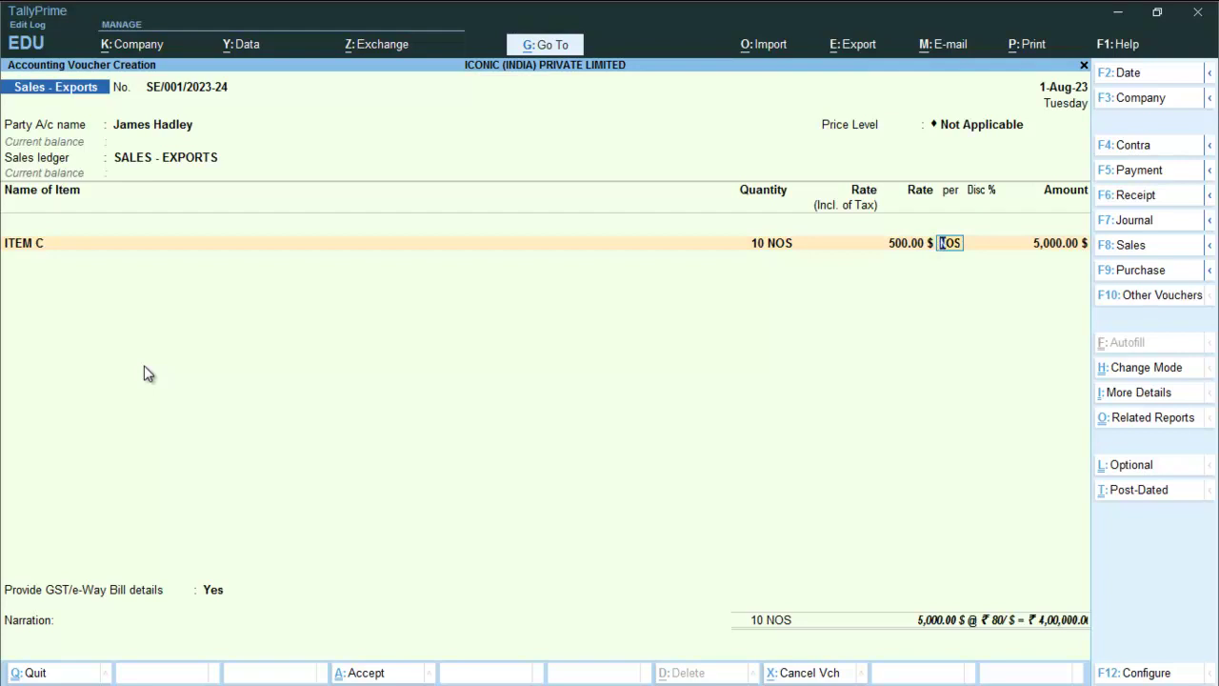
key(Return)
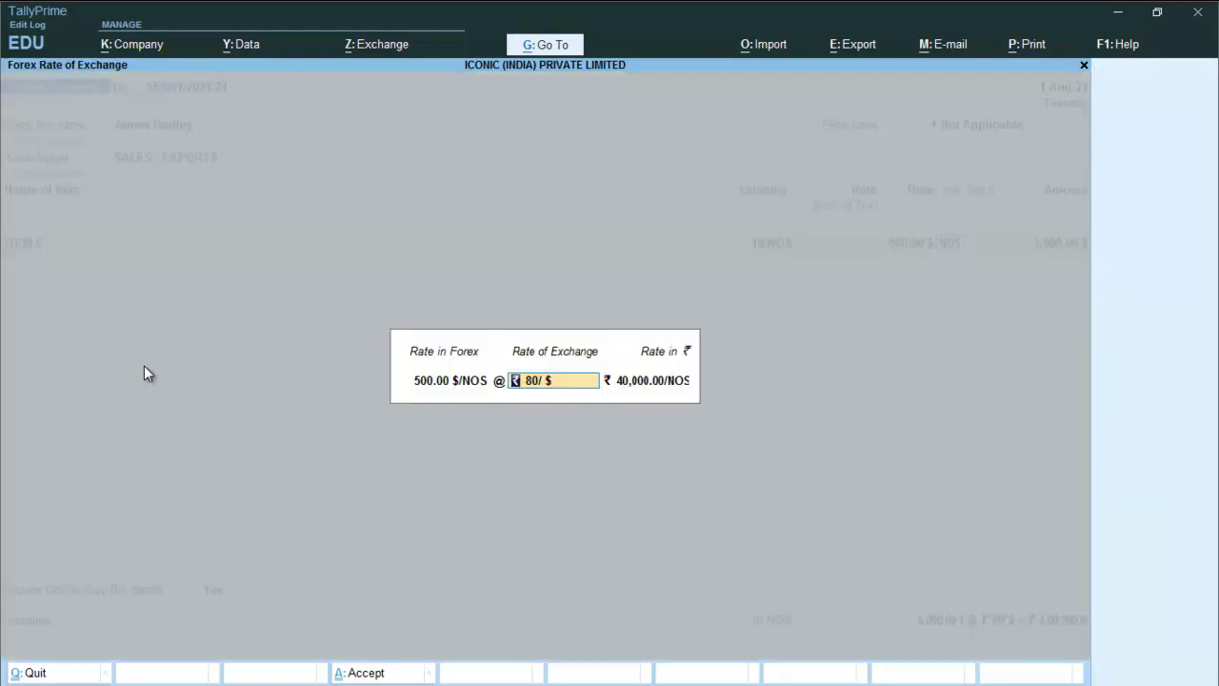
key(Return)
key(Return)
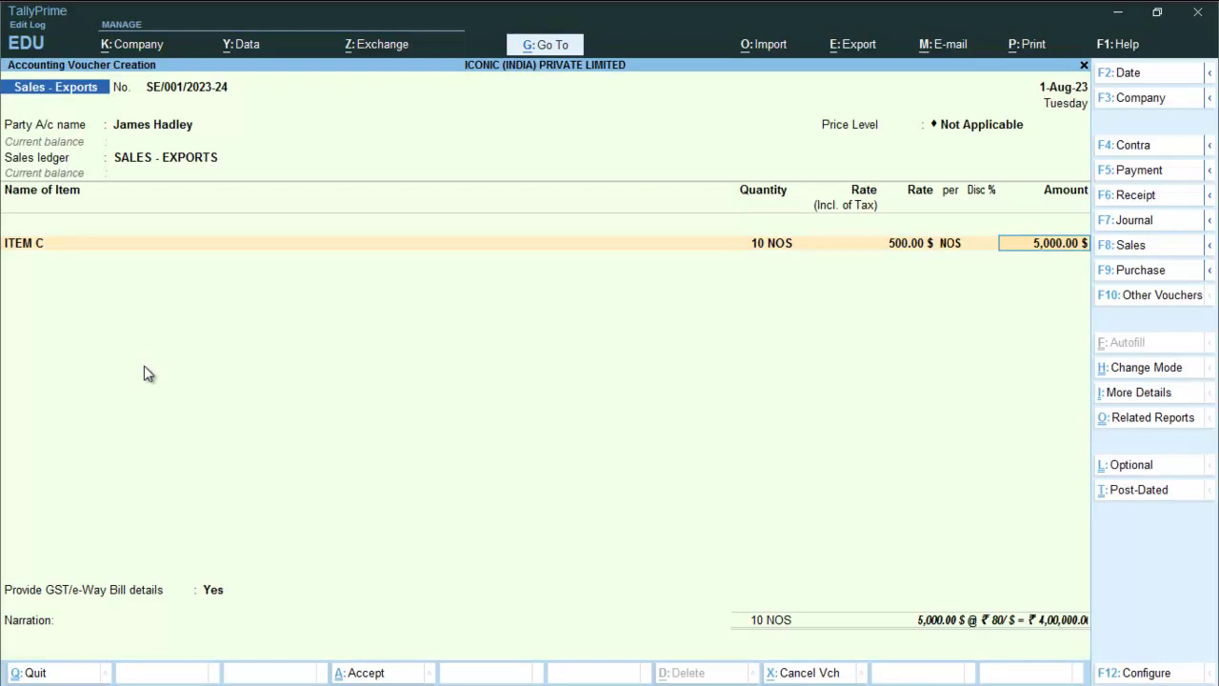
key(Return)
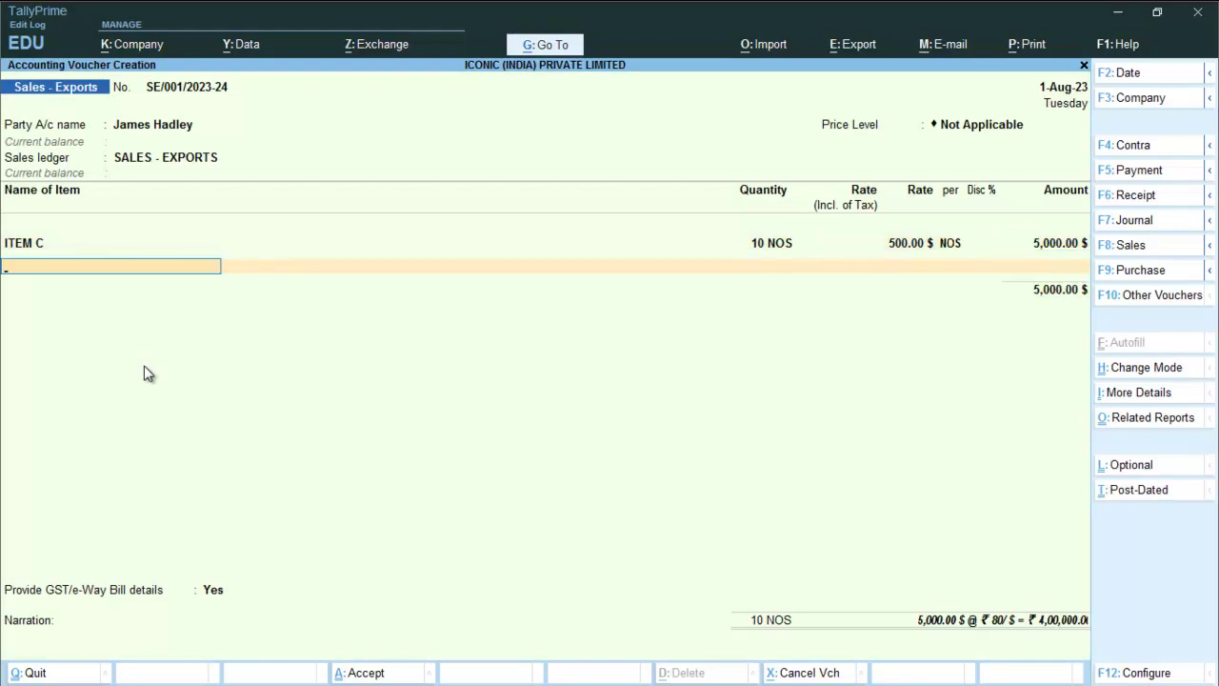
End the item list and set Provide GST/e-Way Bill details to No
key(Return)
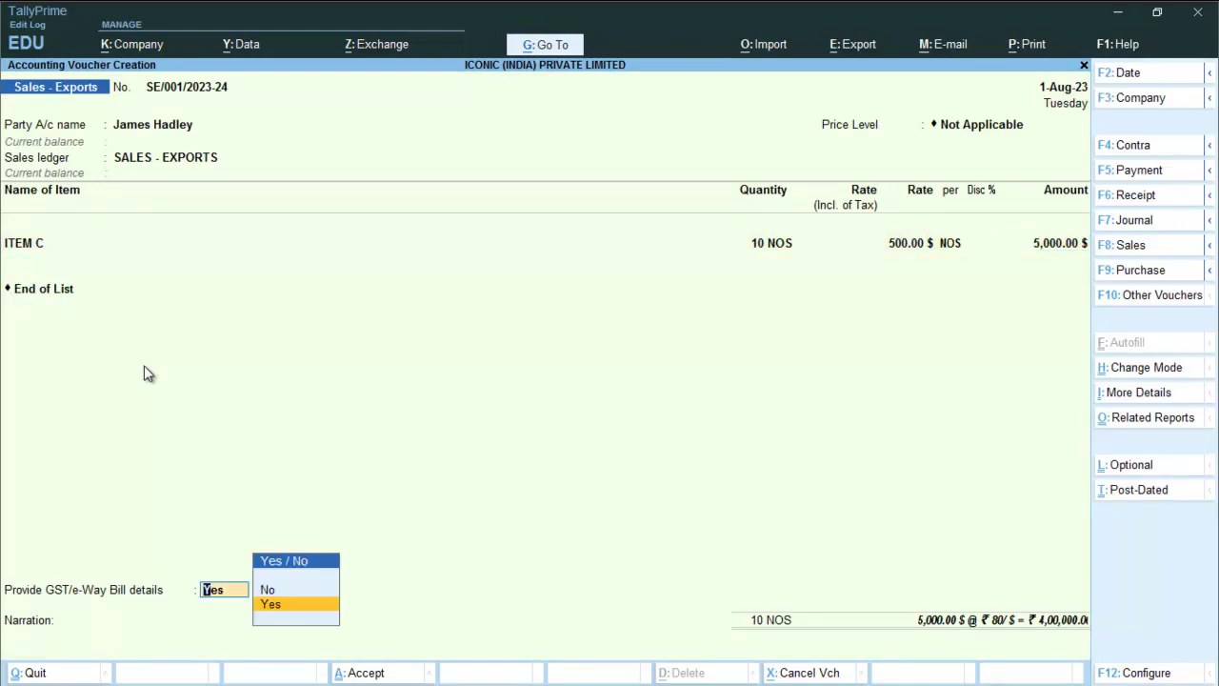
key(Up)
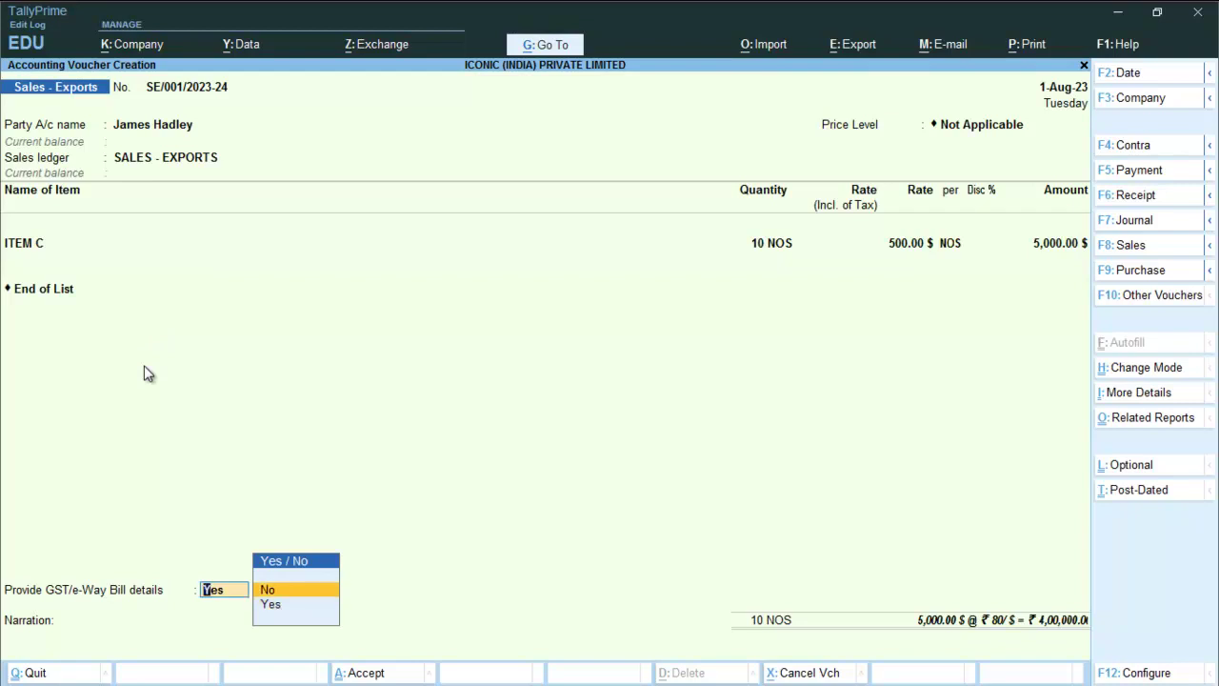
key(Return)
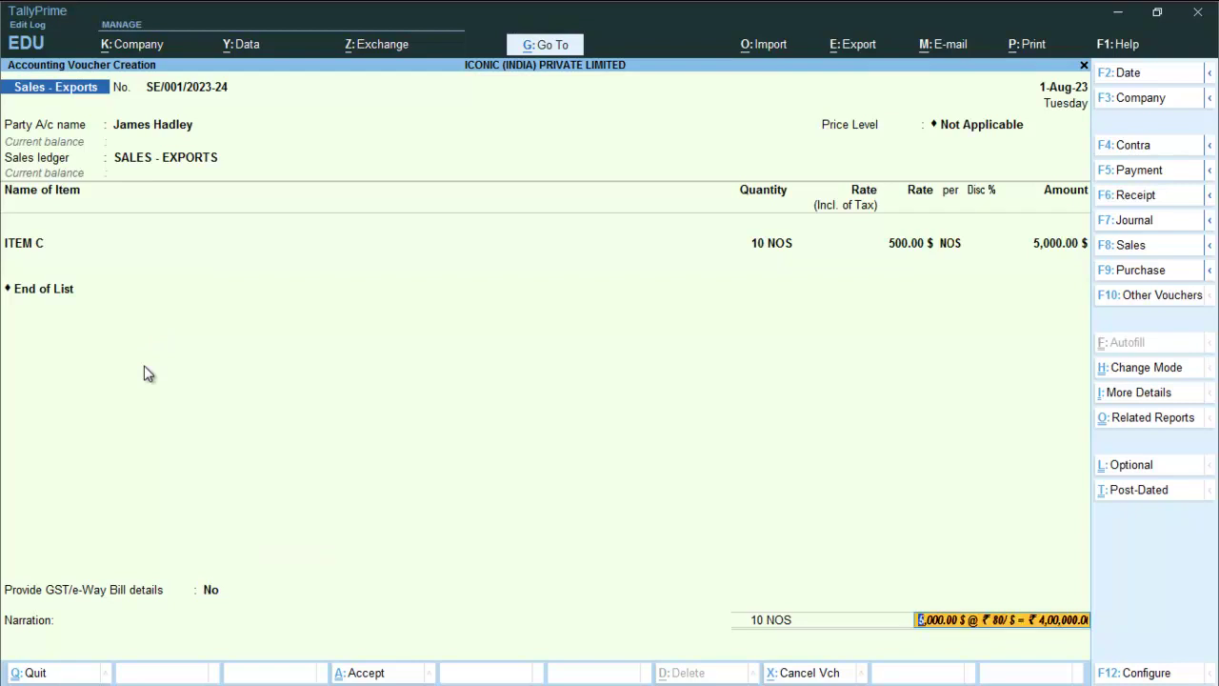
Examine the voucher's GST tax analysis in detailed view and return to the voucher
key(ctrl+o)
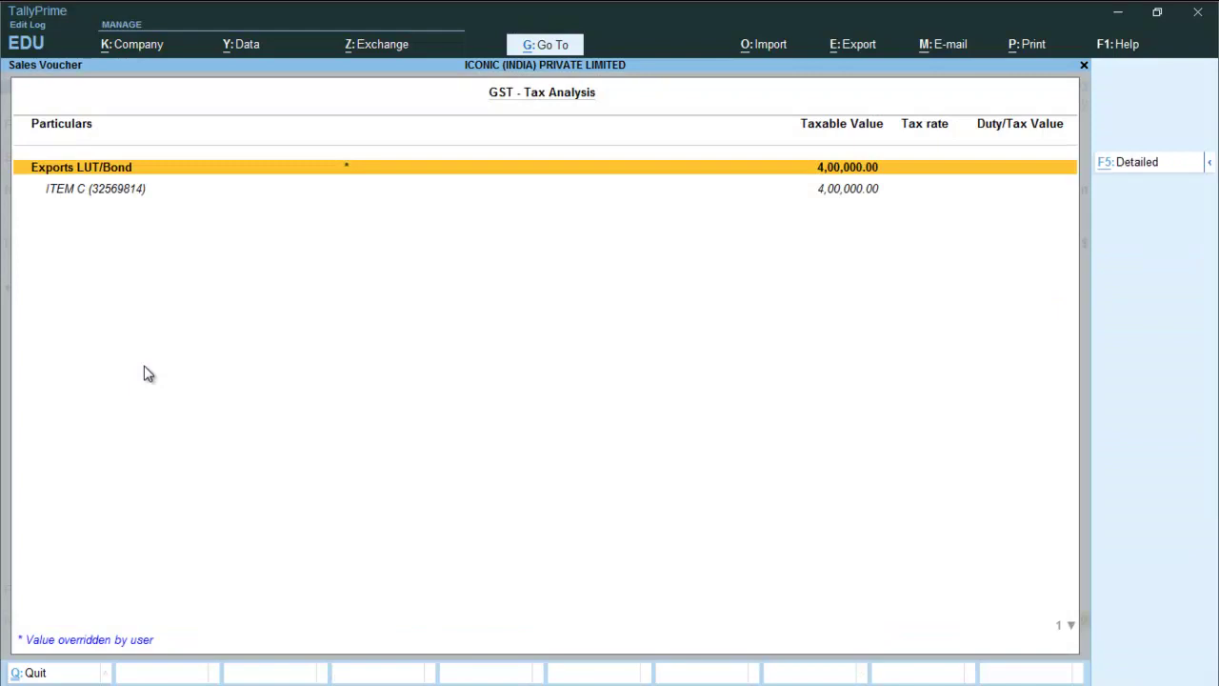
key(alt+F5)
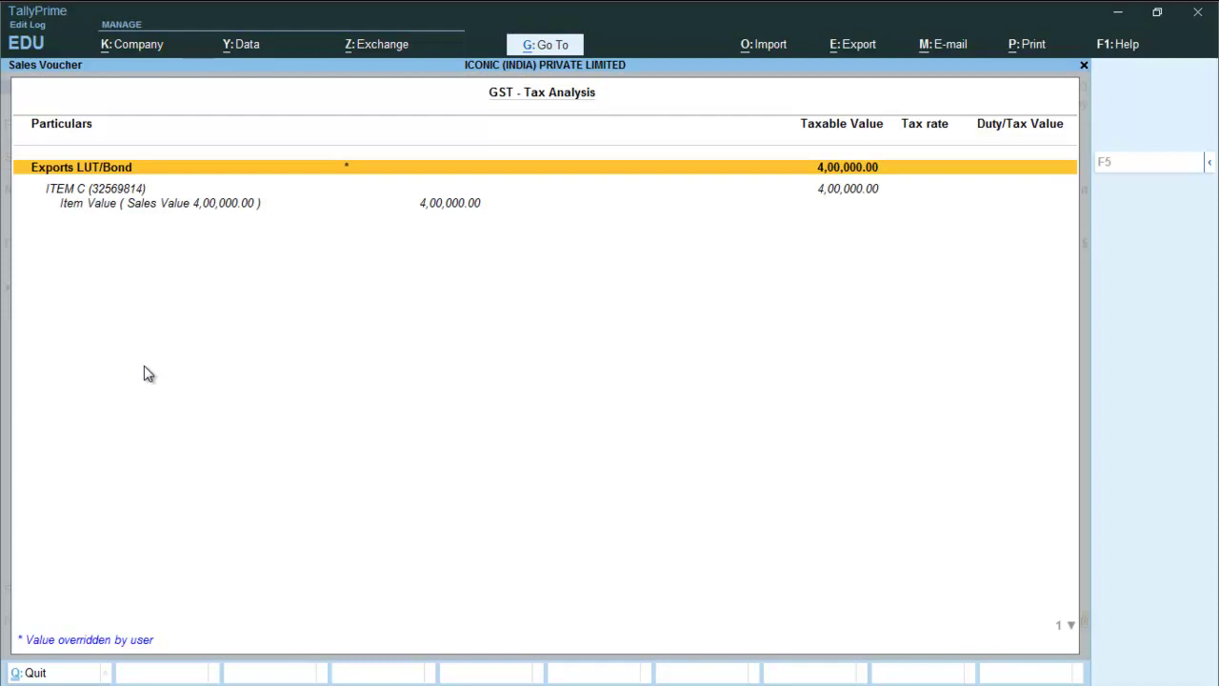
key(Escape)
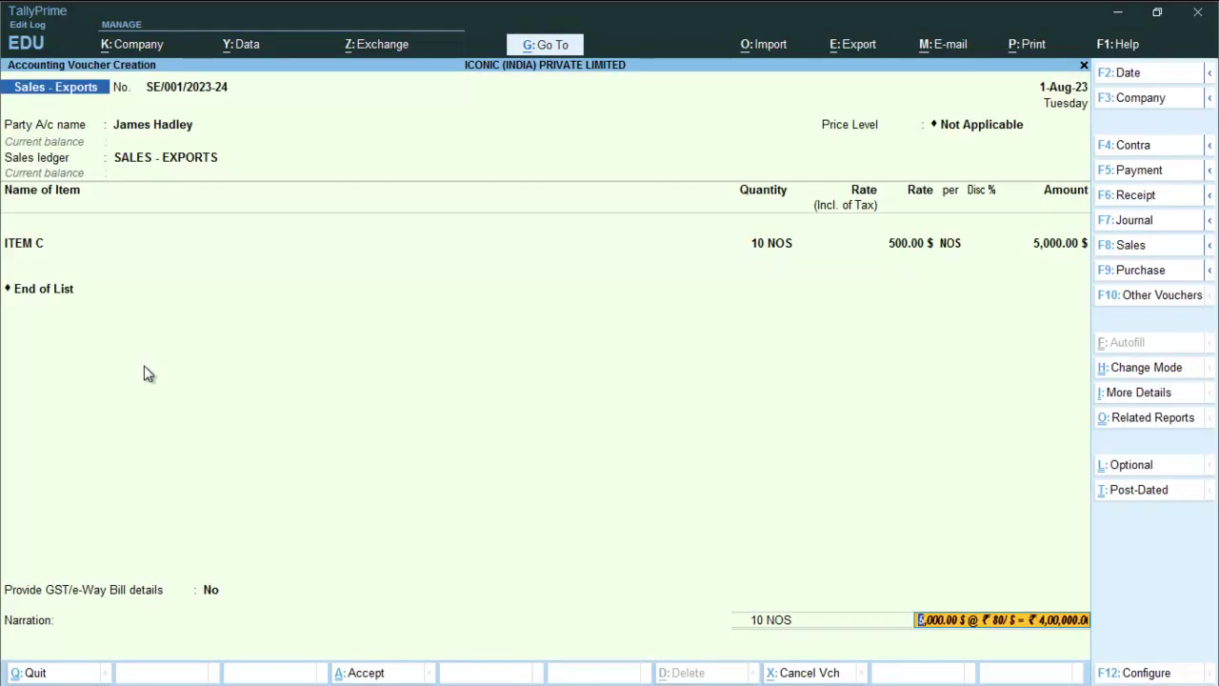
Go back to the item line and open the ITEM C stock item master from the voucher
key(BackSpace)
key(BackSpace)
key(BackSpace)
key(BackSpace)
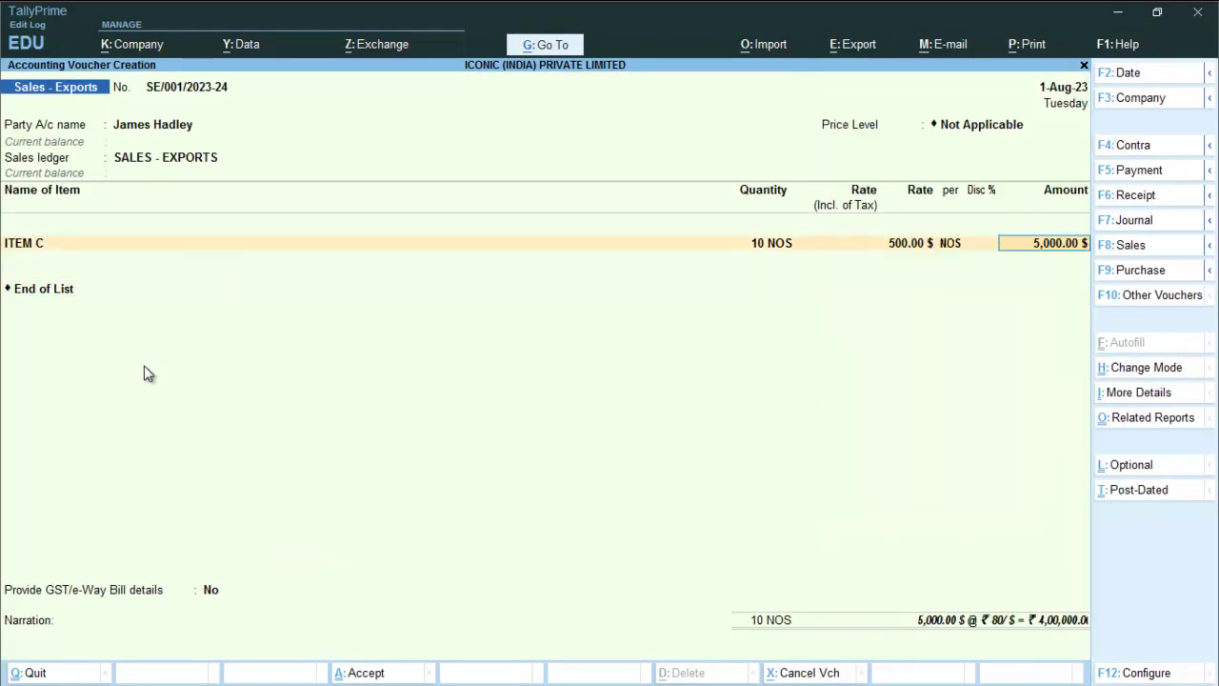
key(BackSpace)
key(BackSpace)
key(BackSpace)
key(BackSpace)
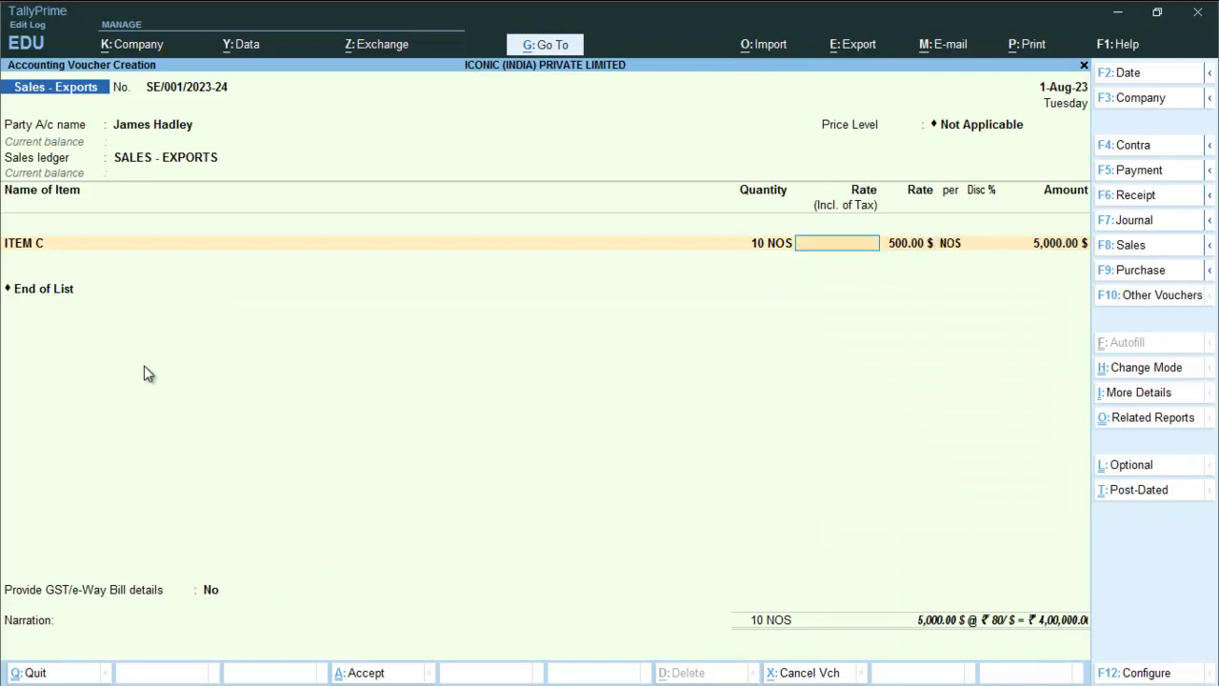
key(BackSpace)
key(ctrl)
key(ctrl+Return)
key(Return)
key(Return)
key(Return)
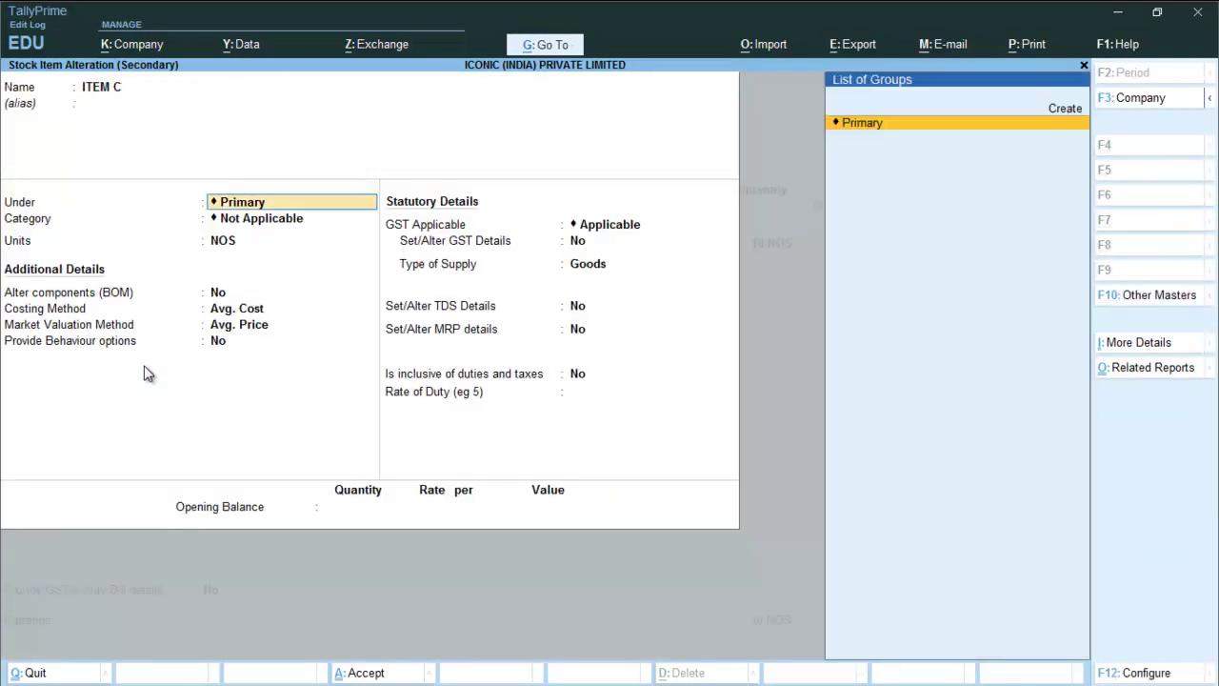
Review ITEM C's GST details, including its HSN code and tax rates, and accept the stock item master
key(Return)
key(Return)
key(Return)
key(Return)
key(Return)
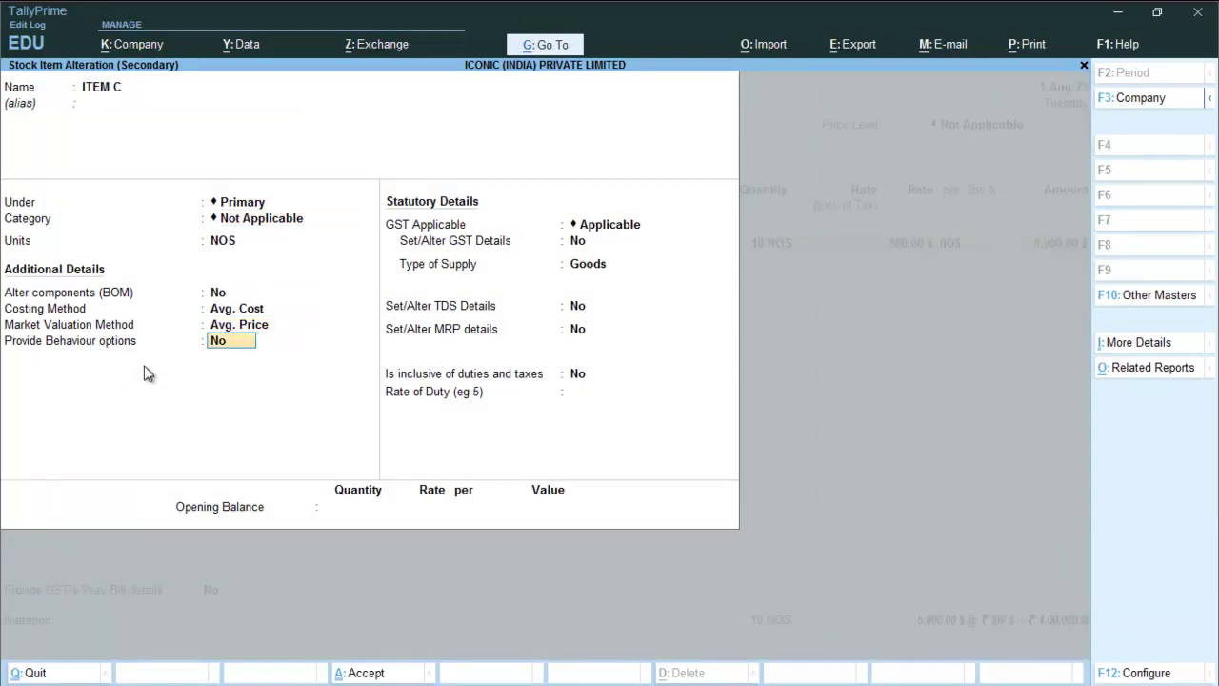
key(Return)
text(y)
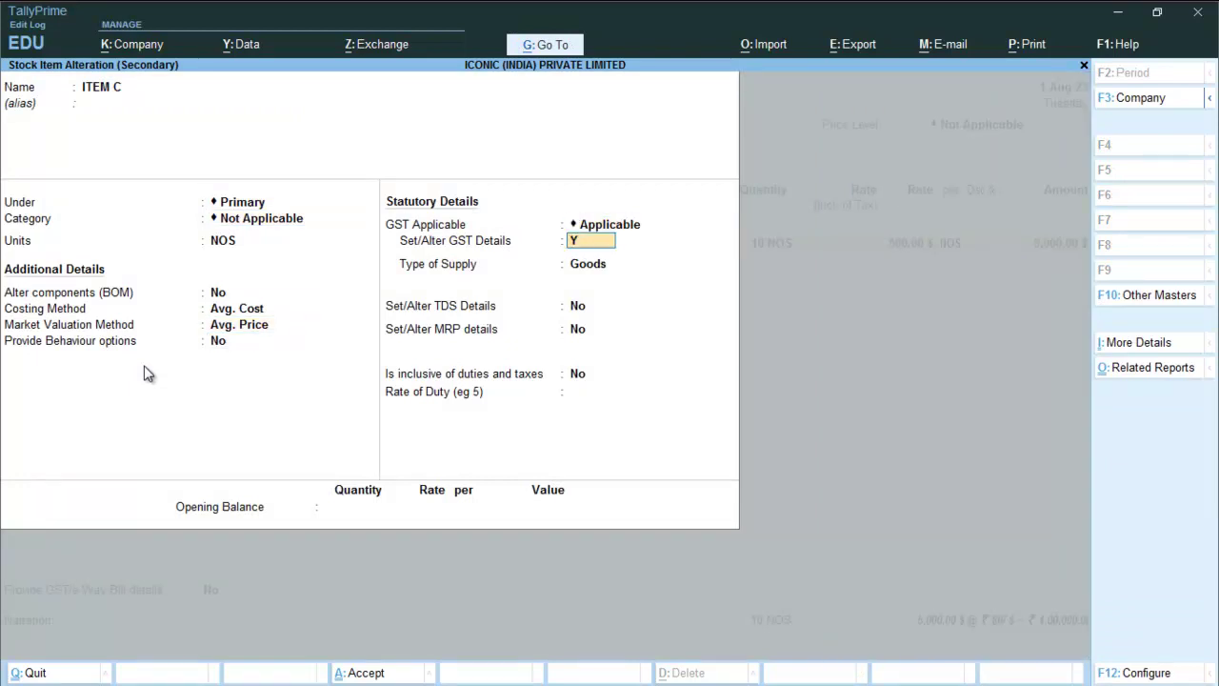
key(Return)
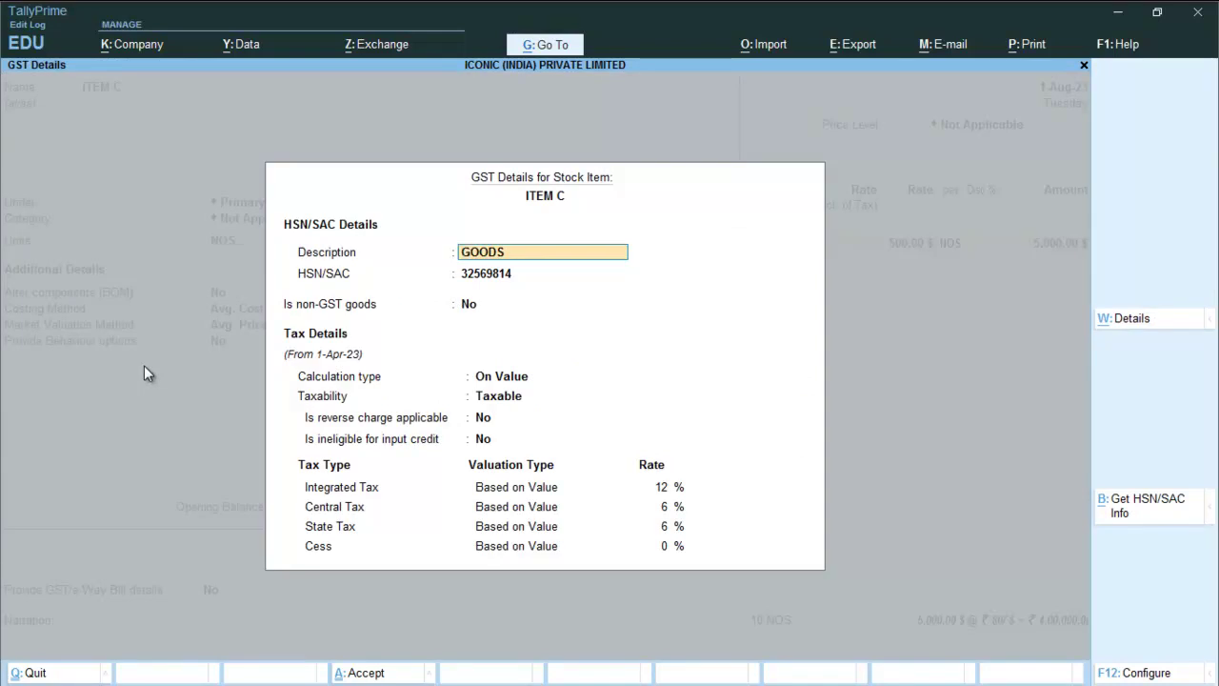
key(ctrl+a)
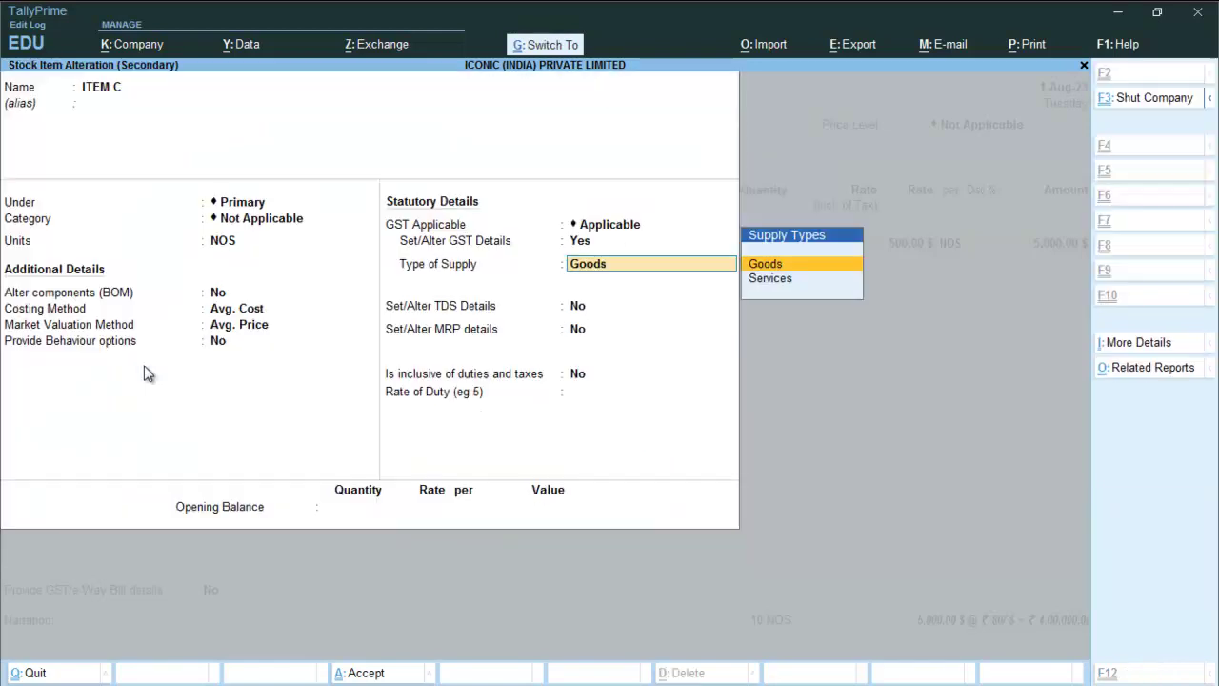
key(ctrl+a)
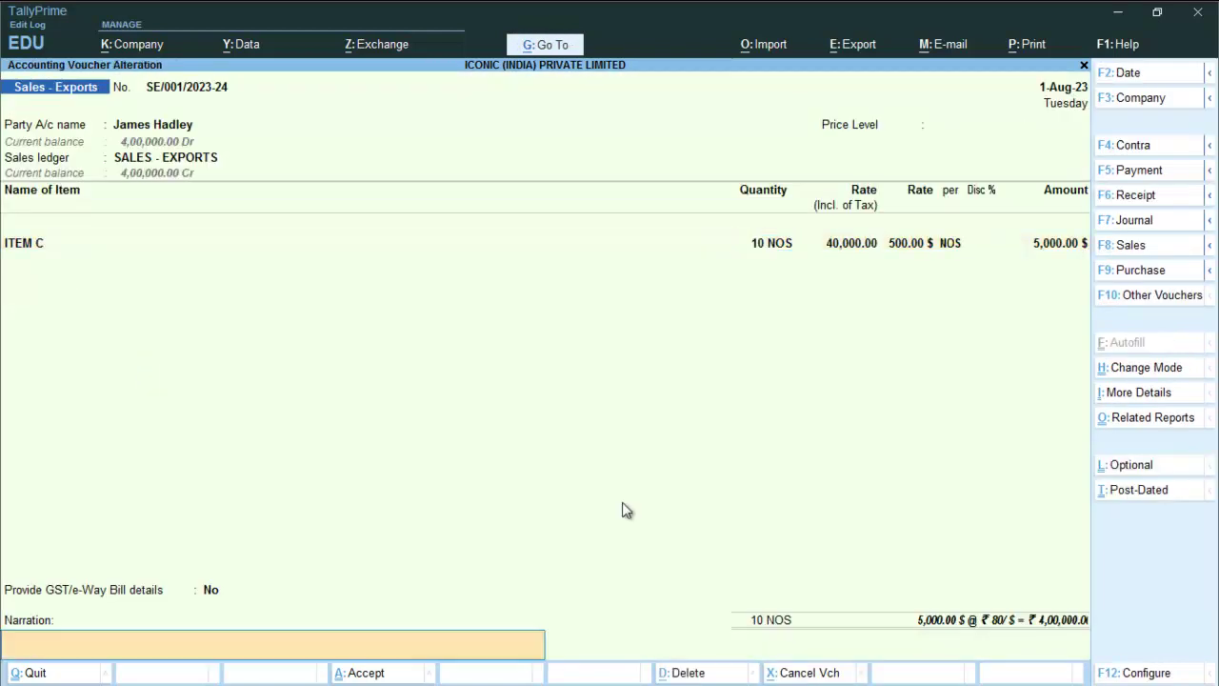
Enter the narration EXPORT SALES and save the voucher without sending its details for e-Way Bill generation
text(EXPORT SALES)
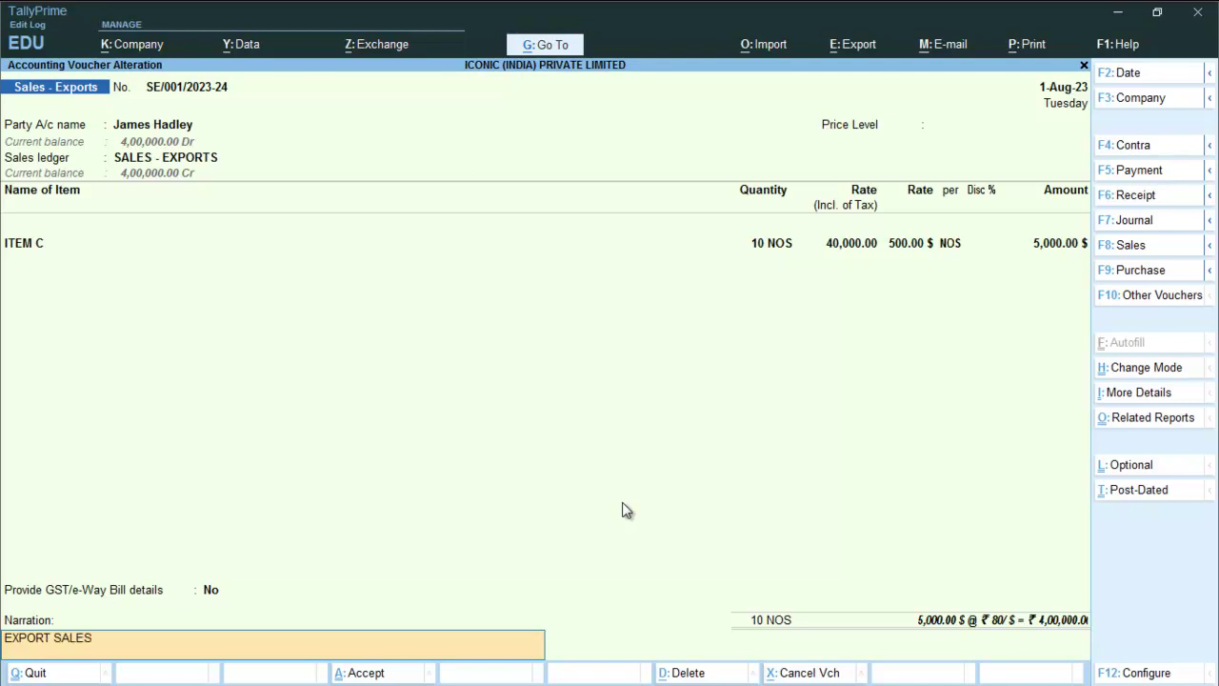
key(Return)
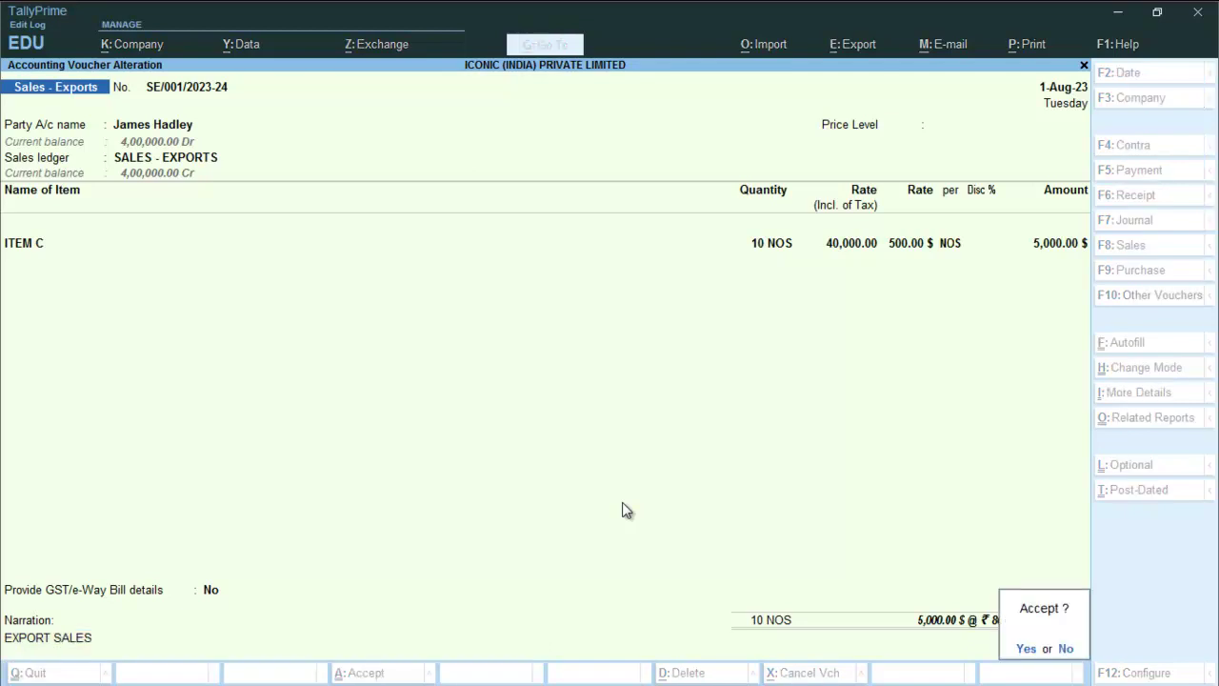
key(Return)
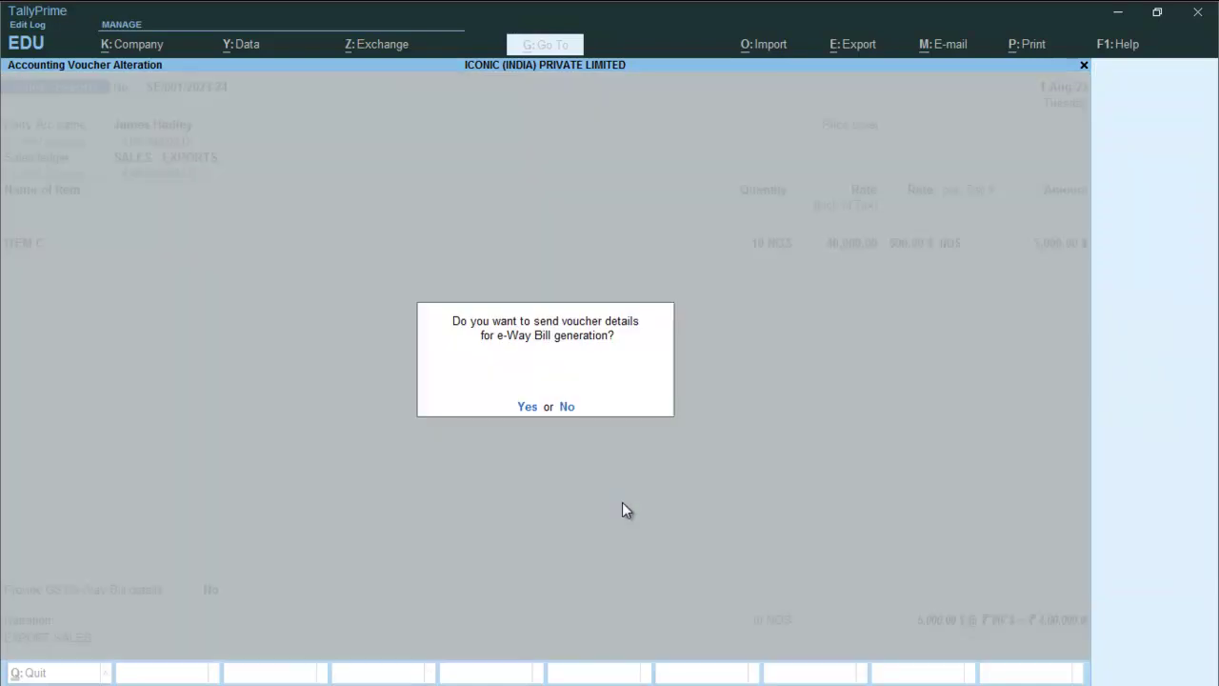
key(n)
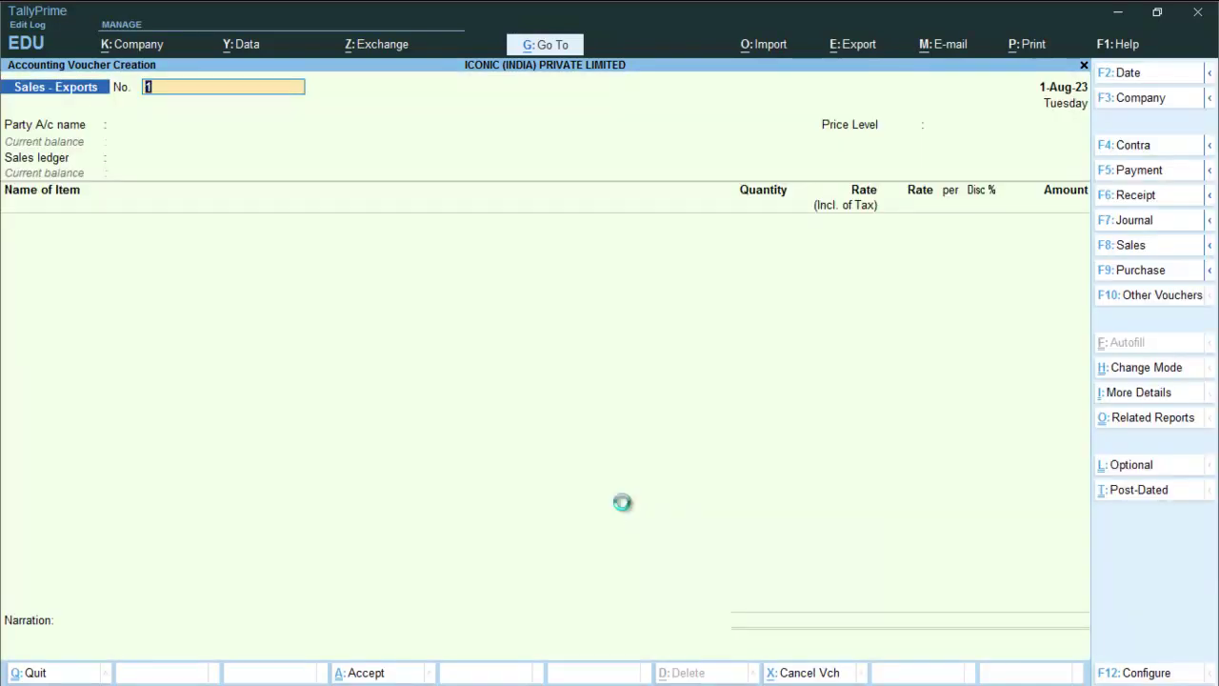
Reopen the saved Sales - Exports voucher and display the print preview of its invoice
key(Page_Up)
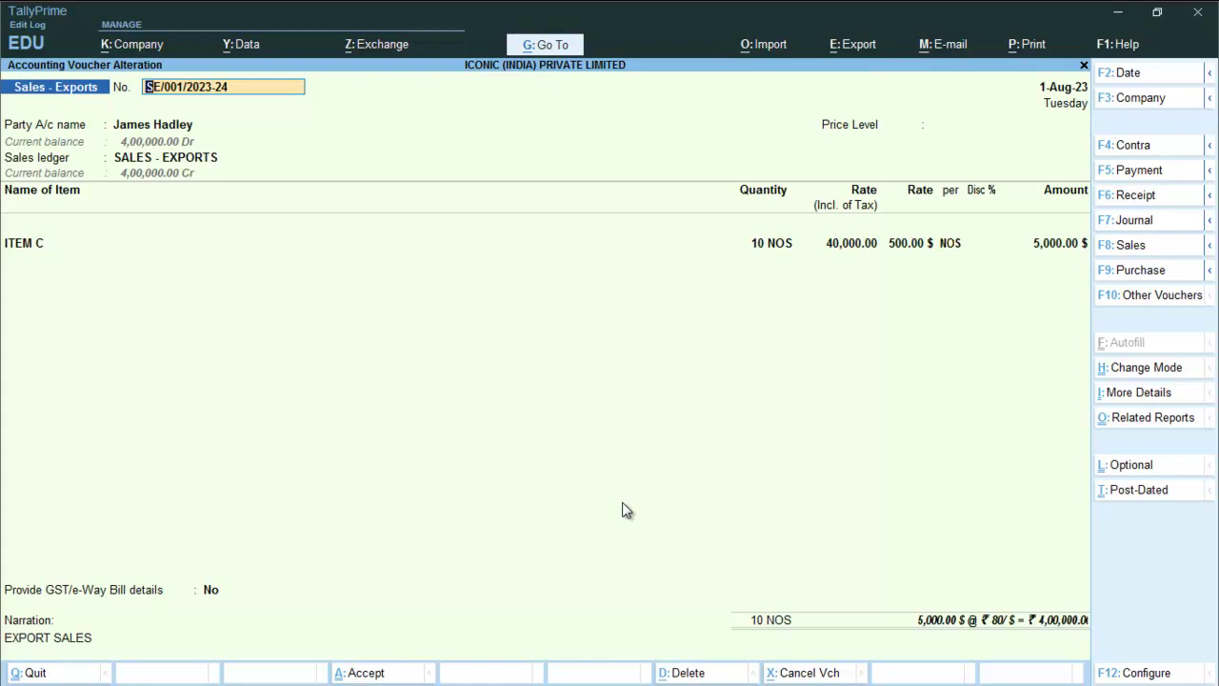
key(alt+p)
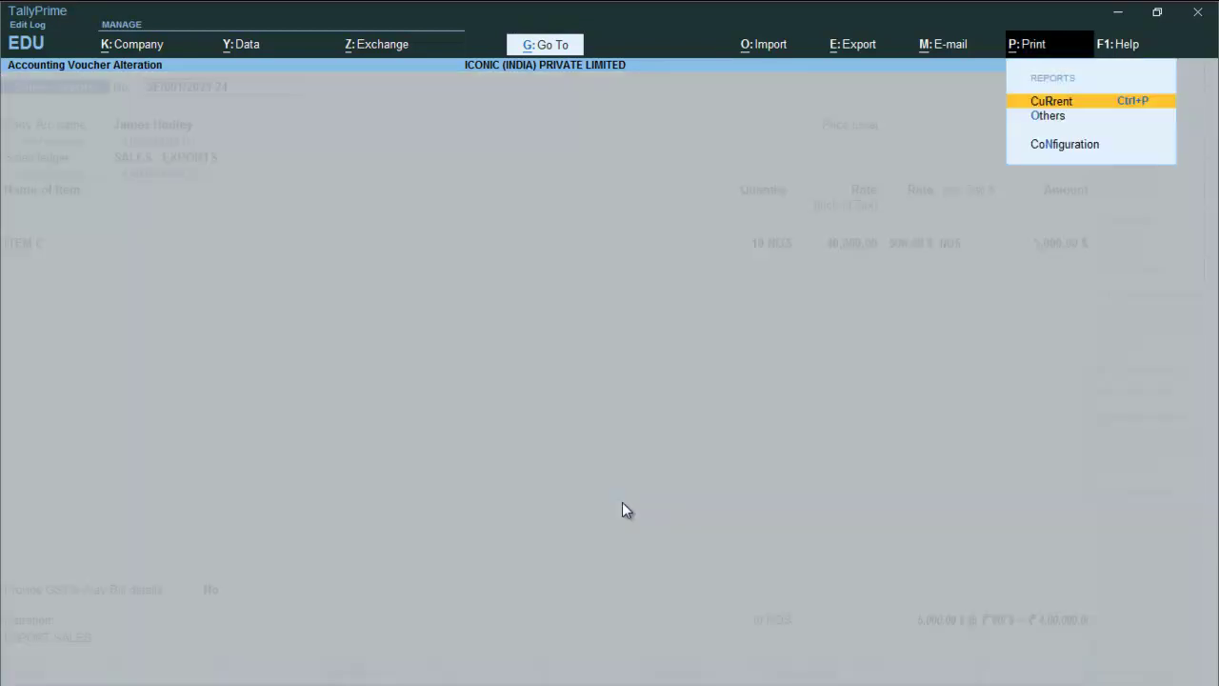
key(Return)
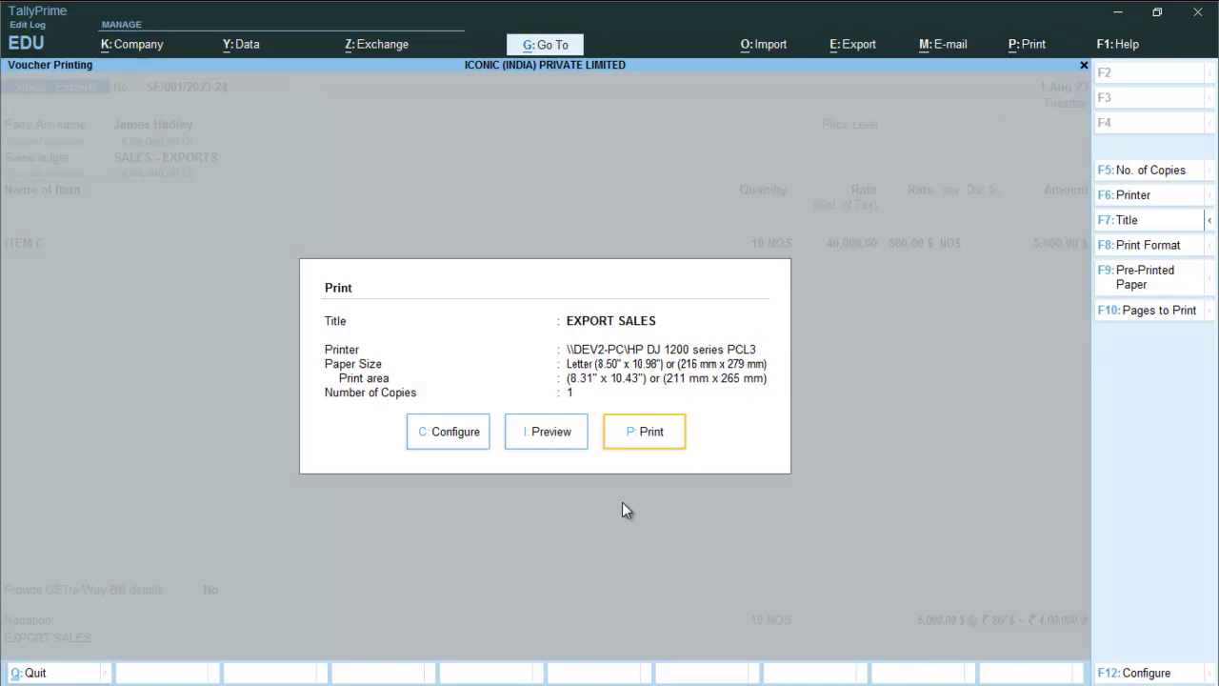
key(Left)
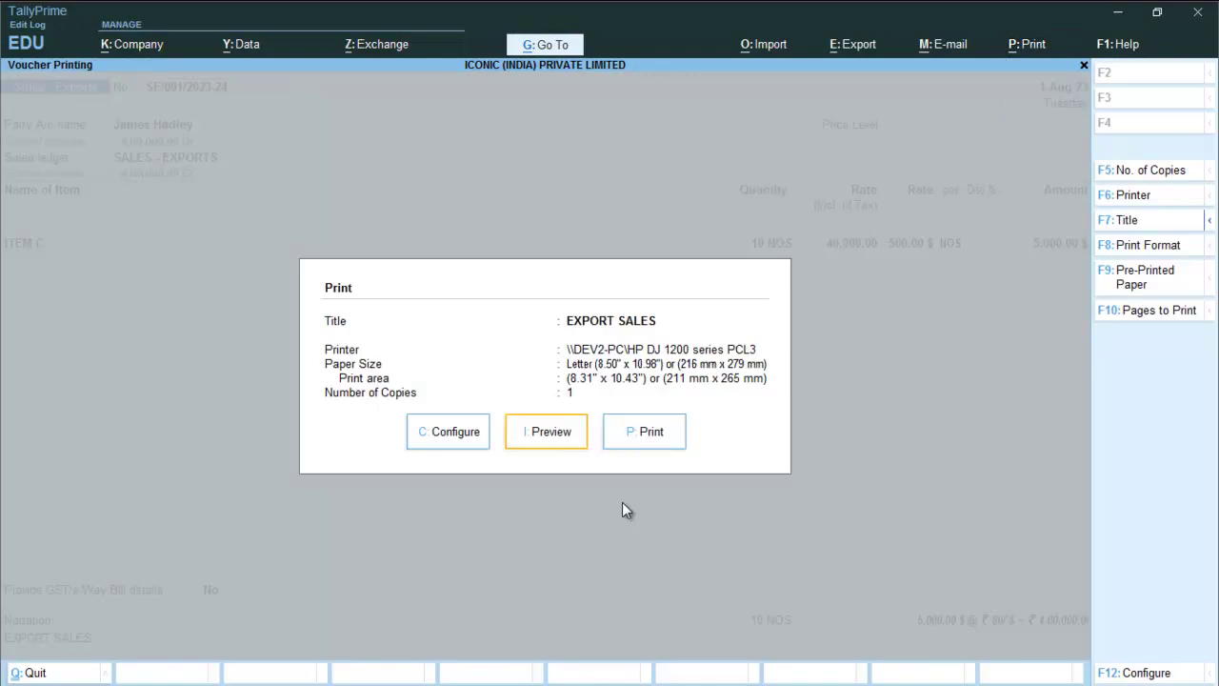
key(Return)
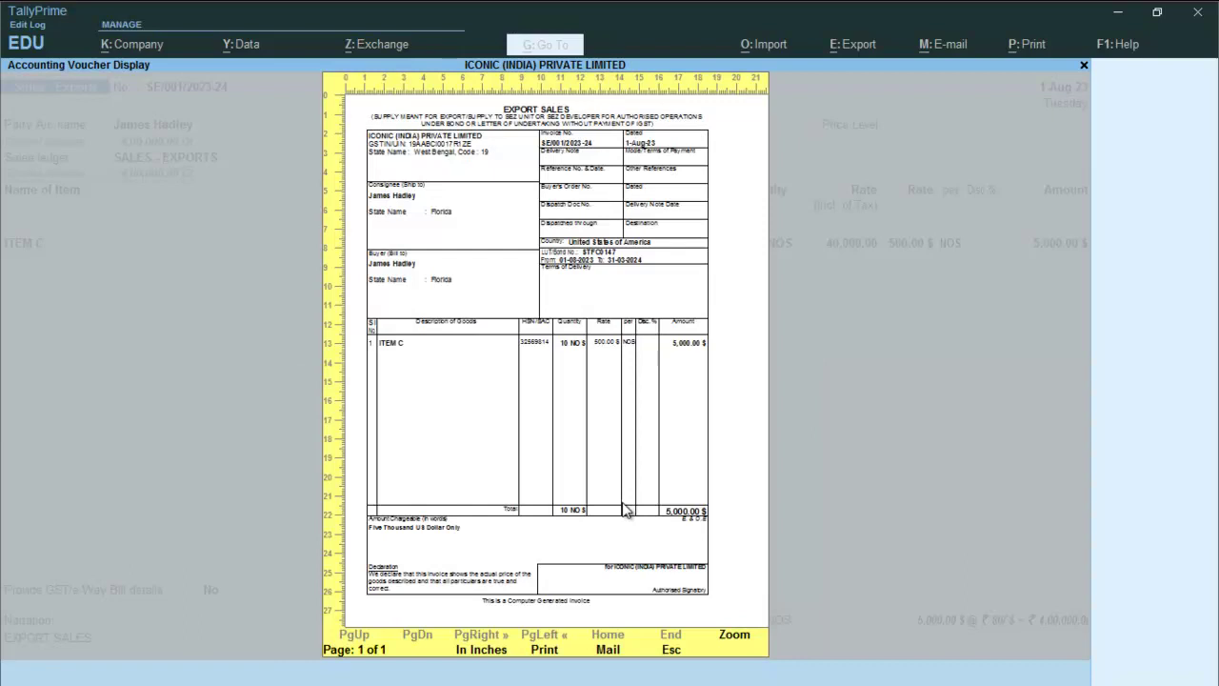
Examine the enlarged export invoice from the LUT/Bond details down to the declaration, and close the preview
key(alt+z)
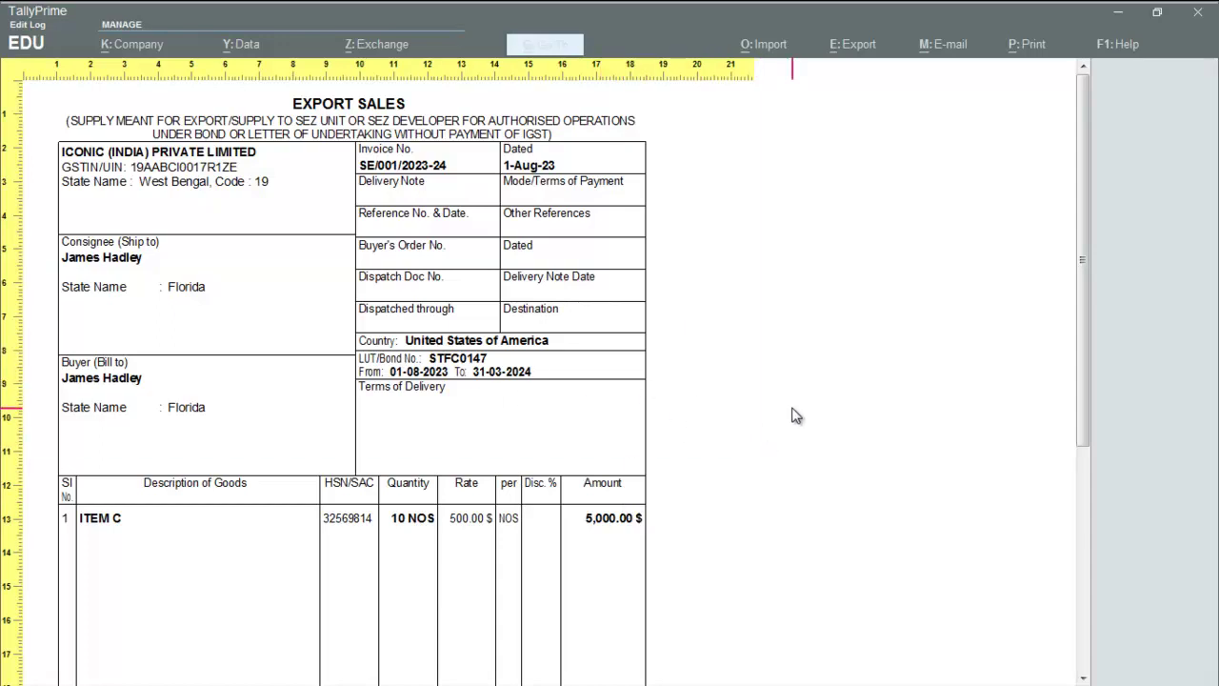
scroll(795, 415, down, 1)
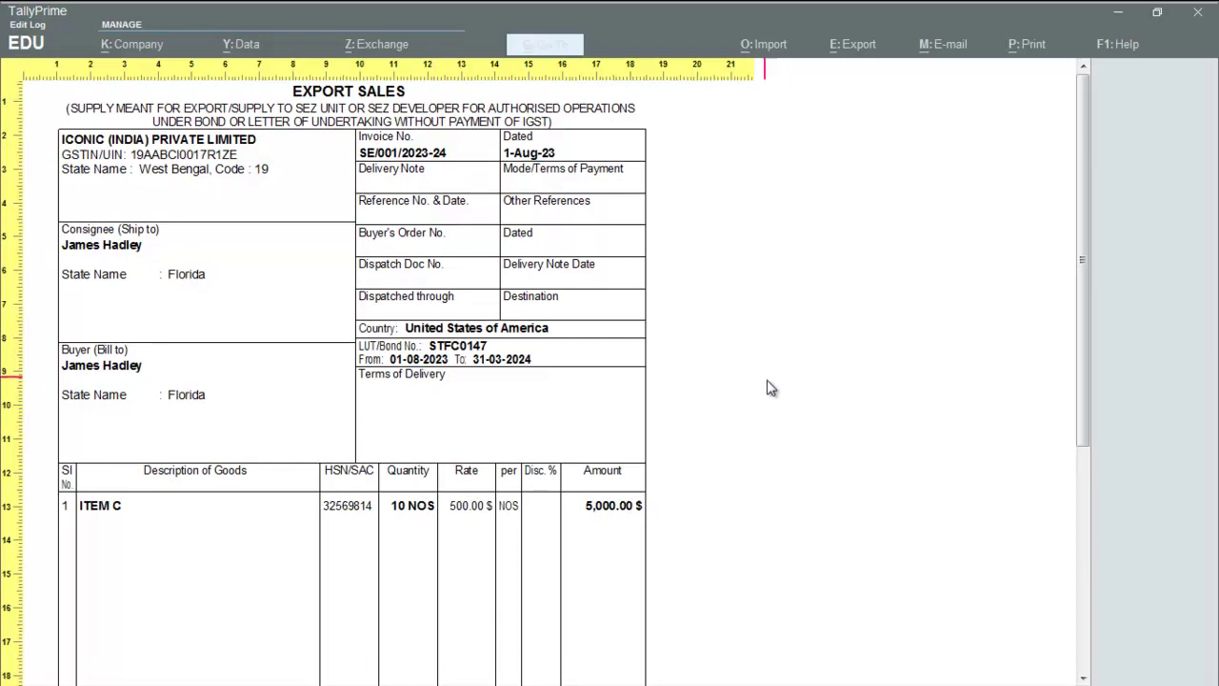
scroll(771, 387, down, 3)
scroll(771, 387, down, 3)
scroll(770, 387, down, 4)
scroll(771, 388, down, 4)
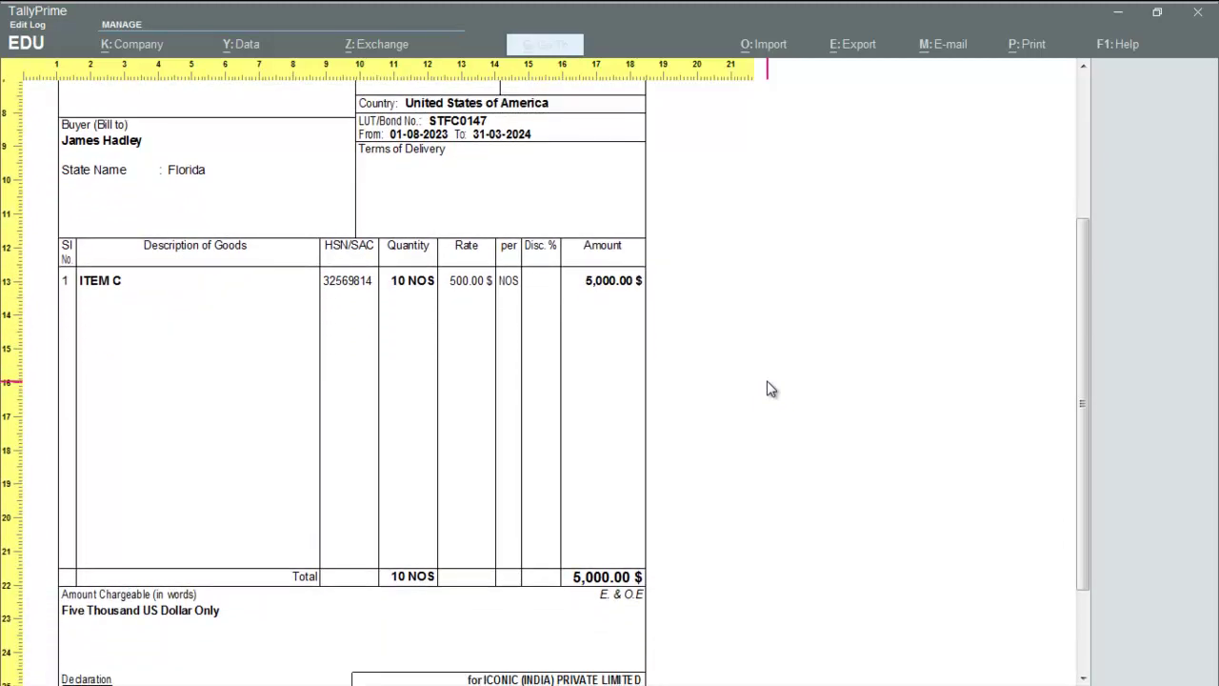
scroll(802, 392, down, 2)
scroll(801, 391, down, 5)
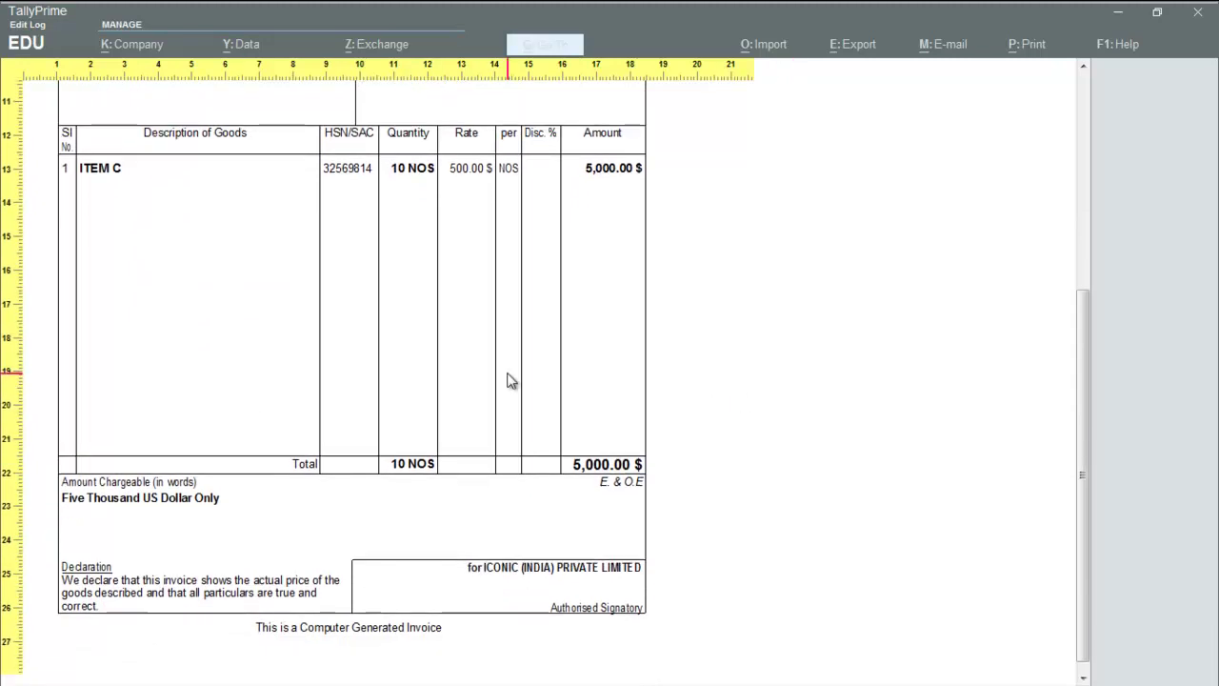
click(561, 376)
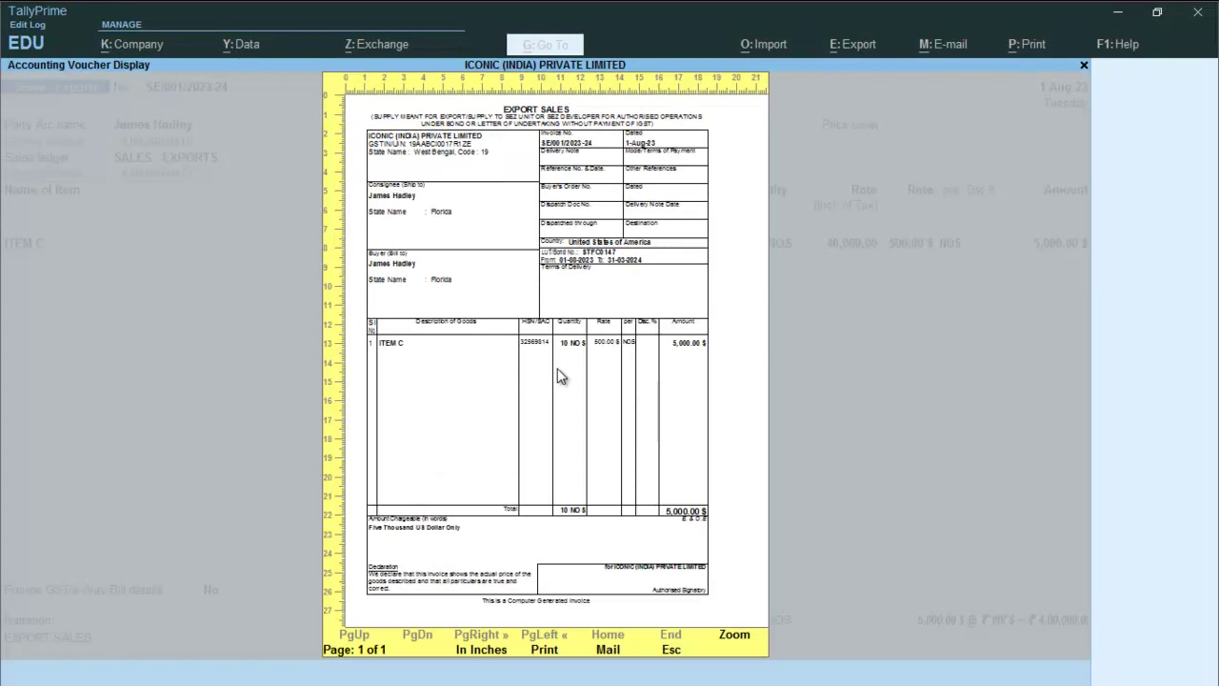
key(Escape)
Set Show Item-wise GST details to Yes in the voucher's print configuration
key(Left)
key(Left)
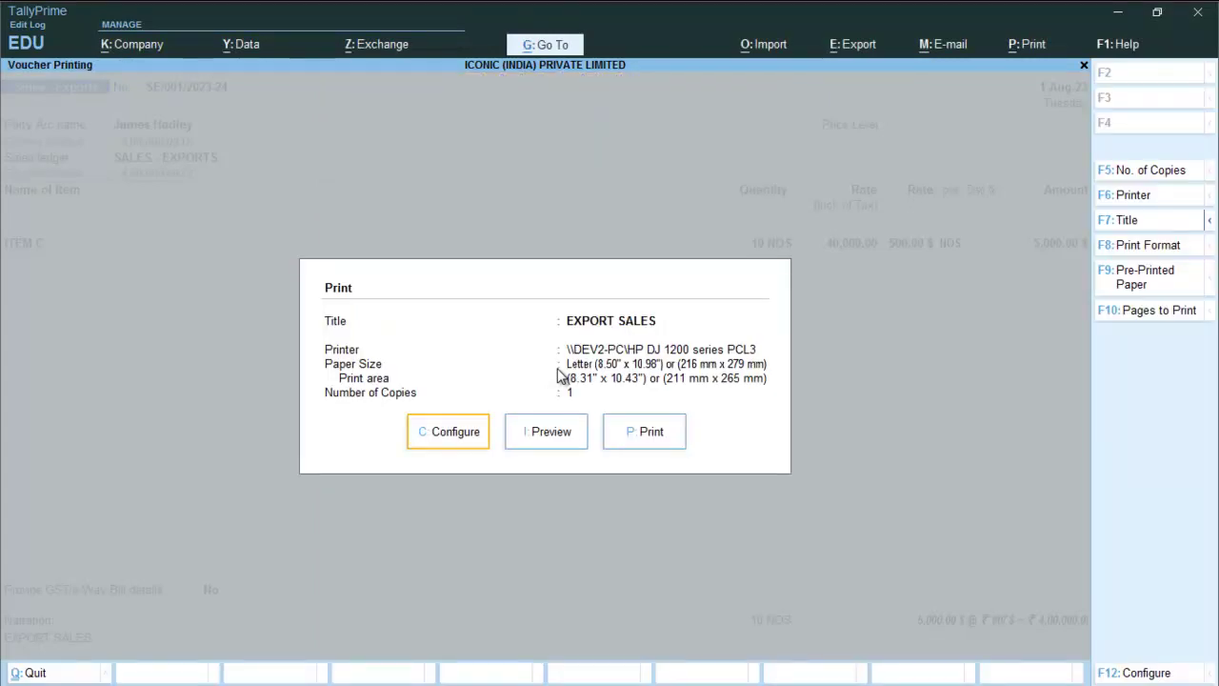
key(Return)
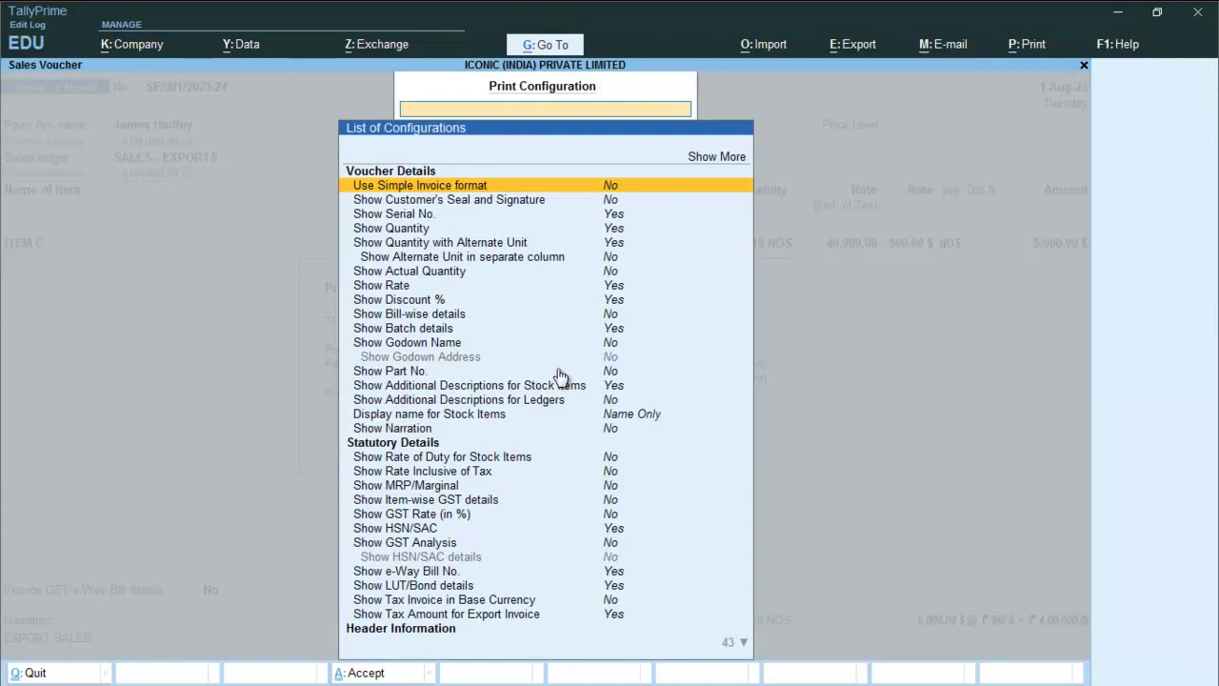
key(Down)
key(Down)
key(Down)
key(Down)
key(Down)
key(Down)
key(Down)
key(Down)
key(Down)
key(Down)
key(Down)
key(Down)
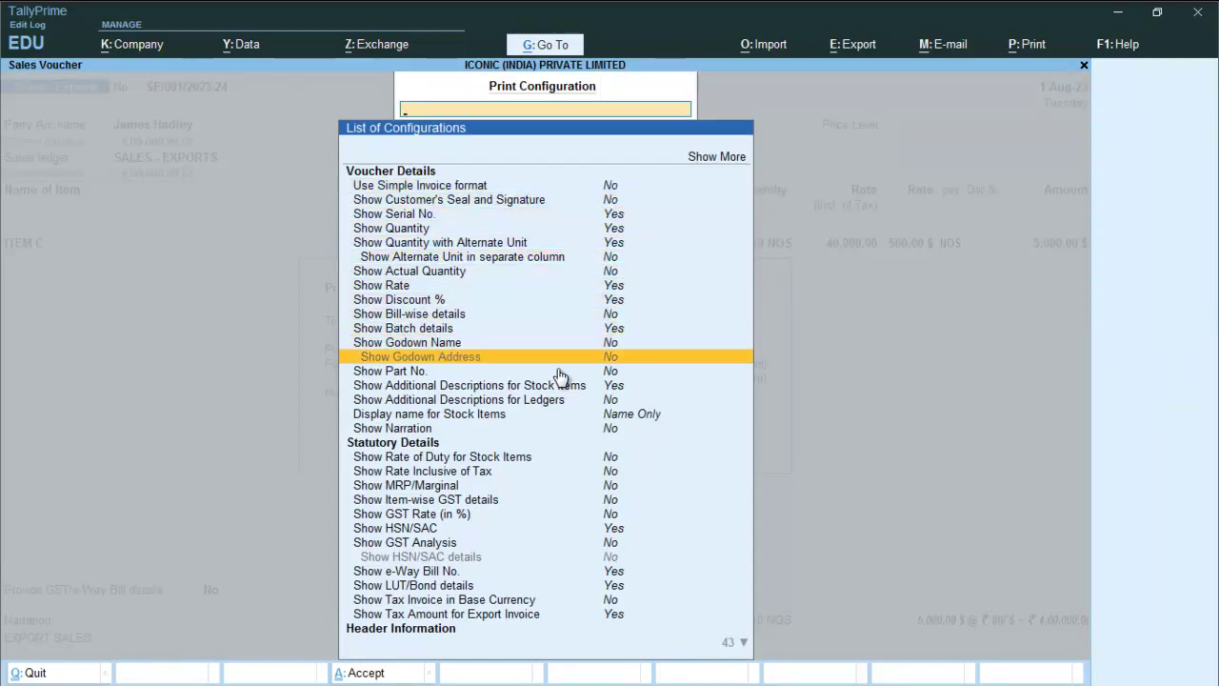
key(Down)
key(Down)
key(Down)
key(Down)
key(Down)
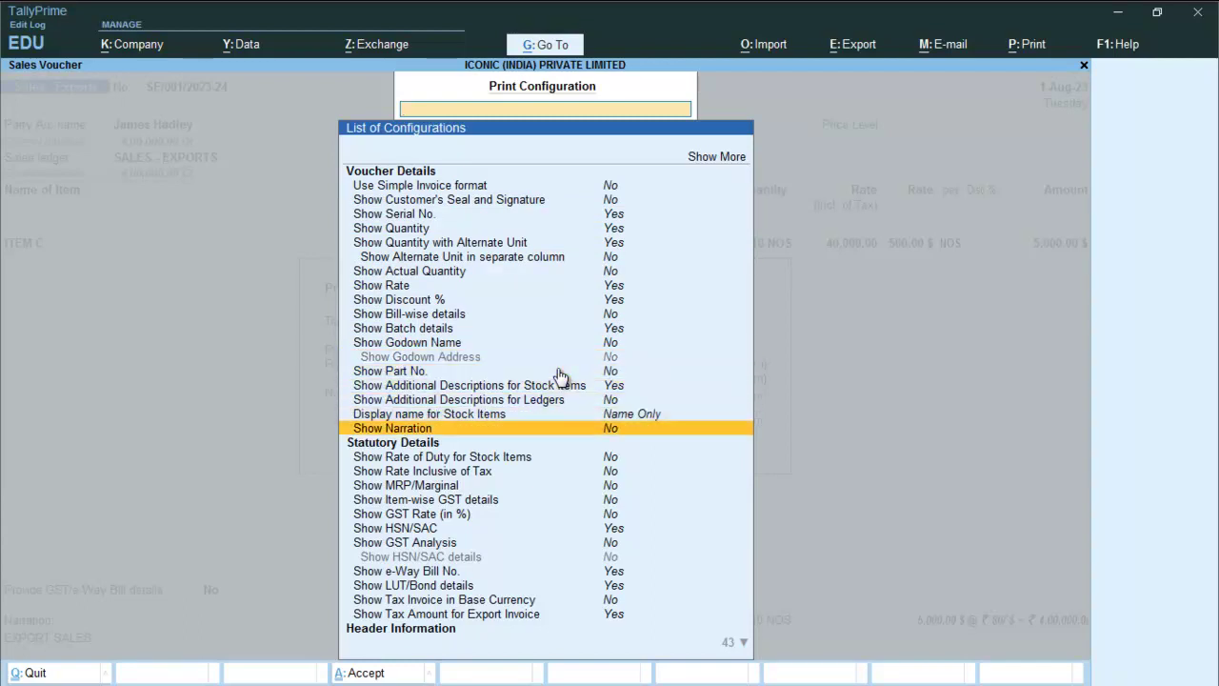
key(Down)
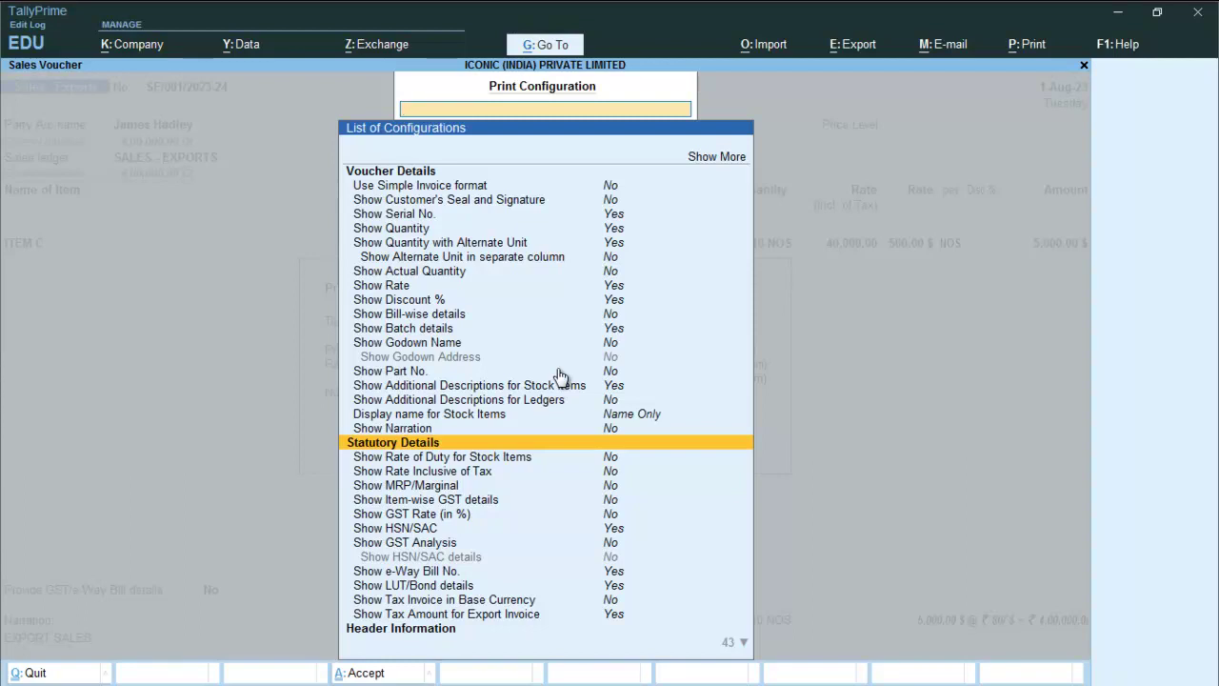
key(Down)
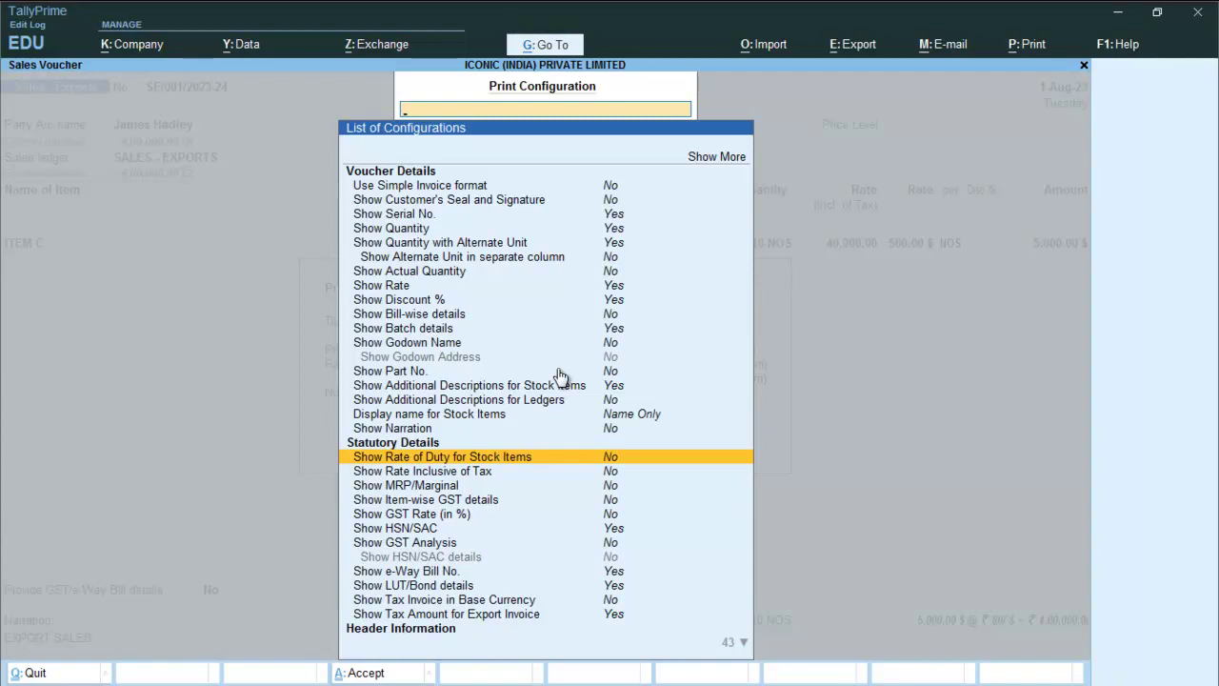
key(Down)
key(Down)
key(Down)
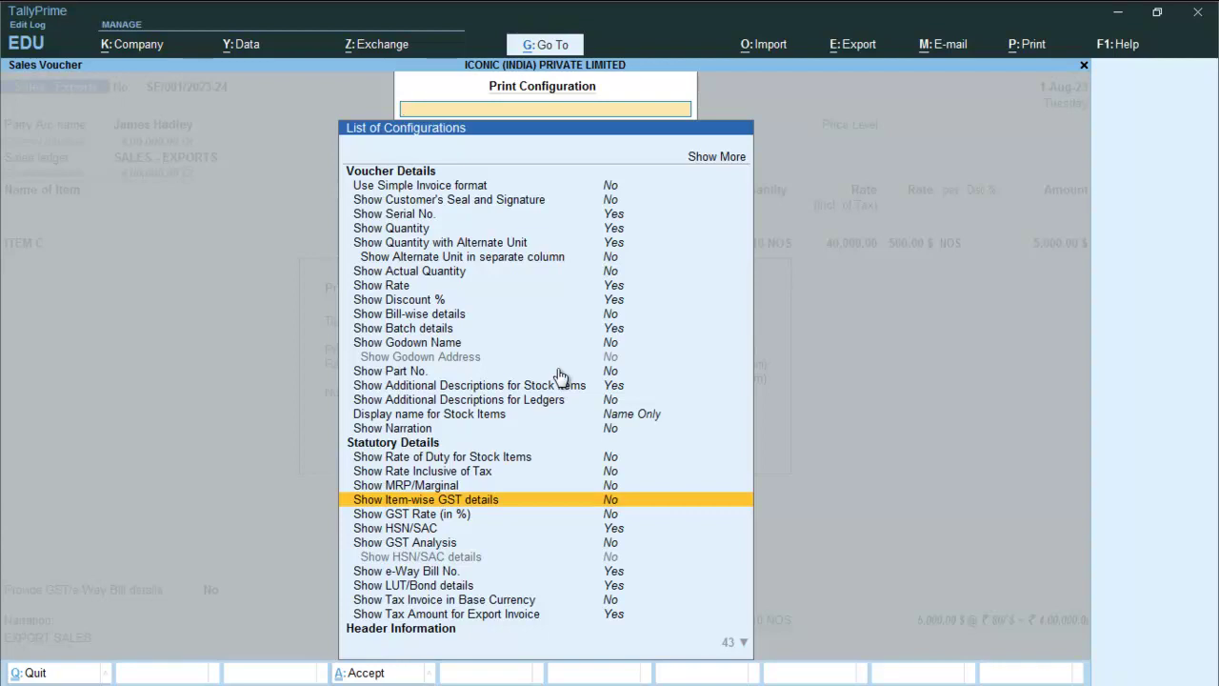
key(Return)
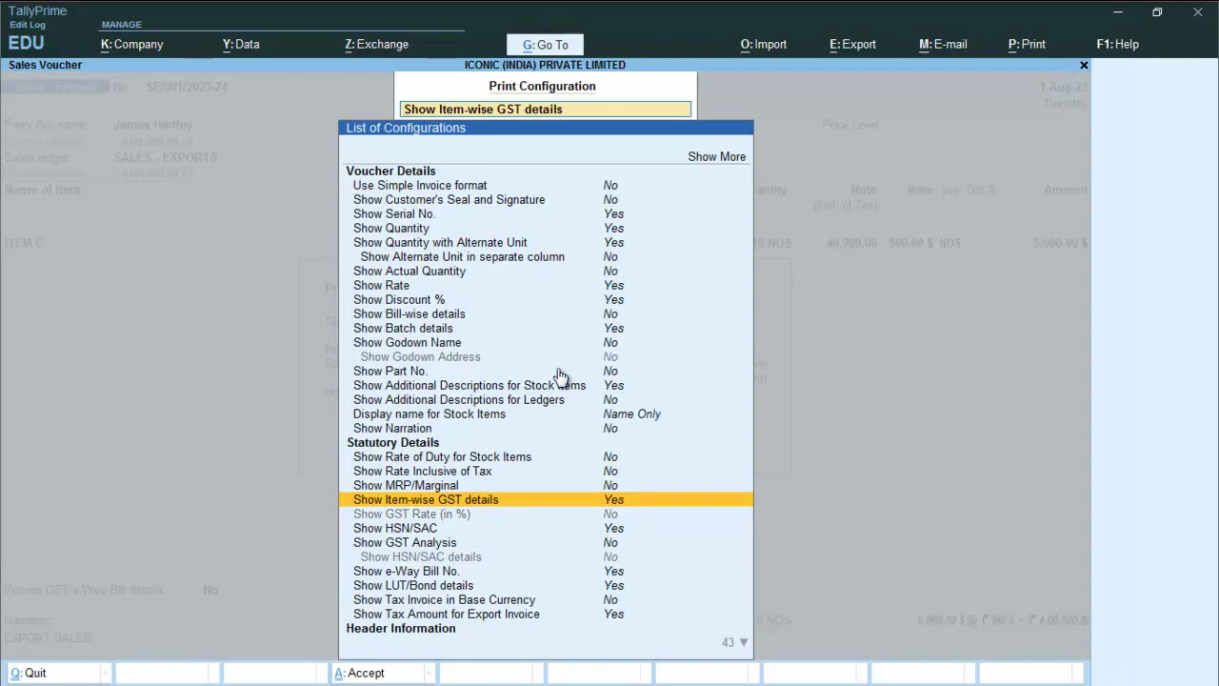
Set Show GST Analysis to Yes and leave the print configuration
key(Down)
key(Down)
key(Down)
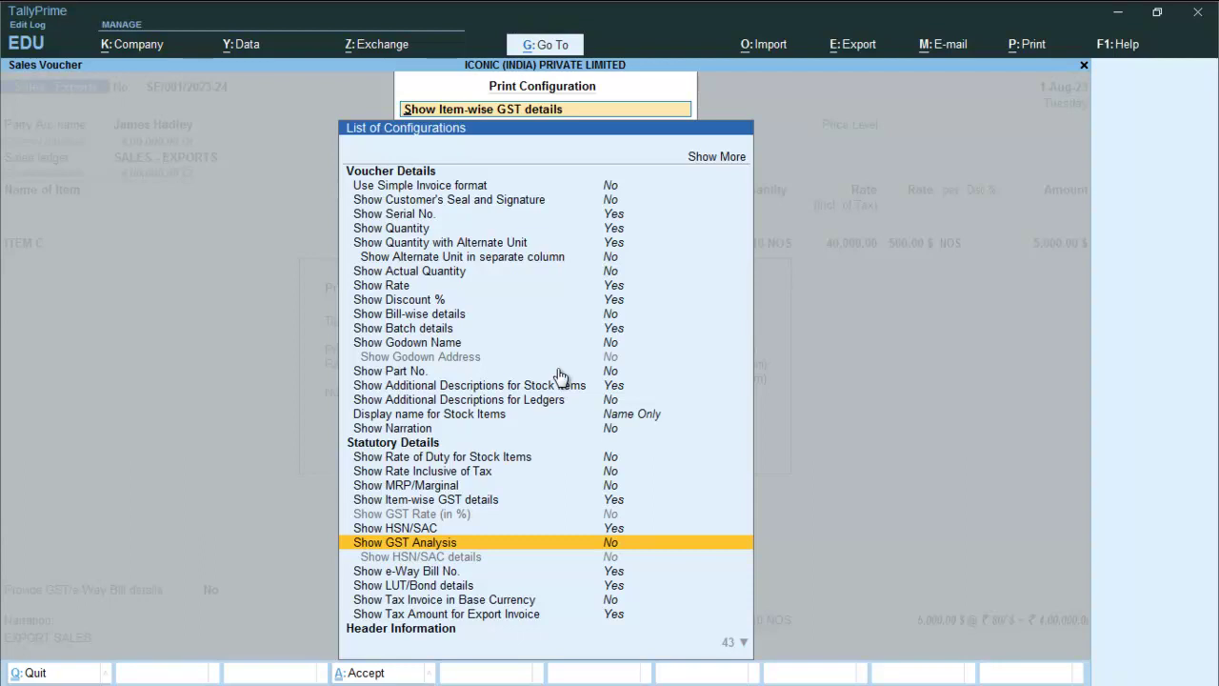
key(Return)
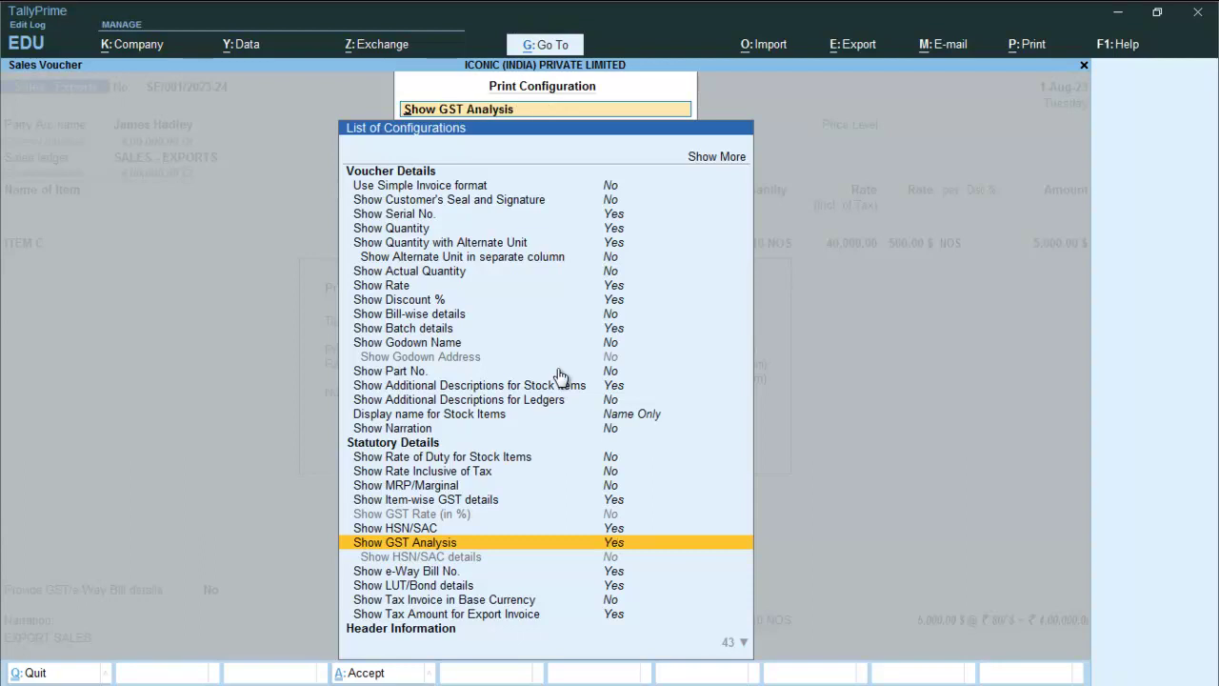
key(Escape)
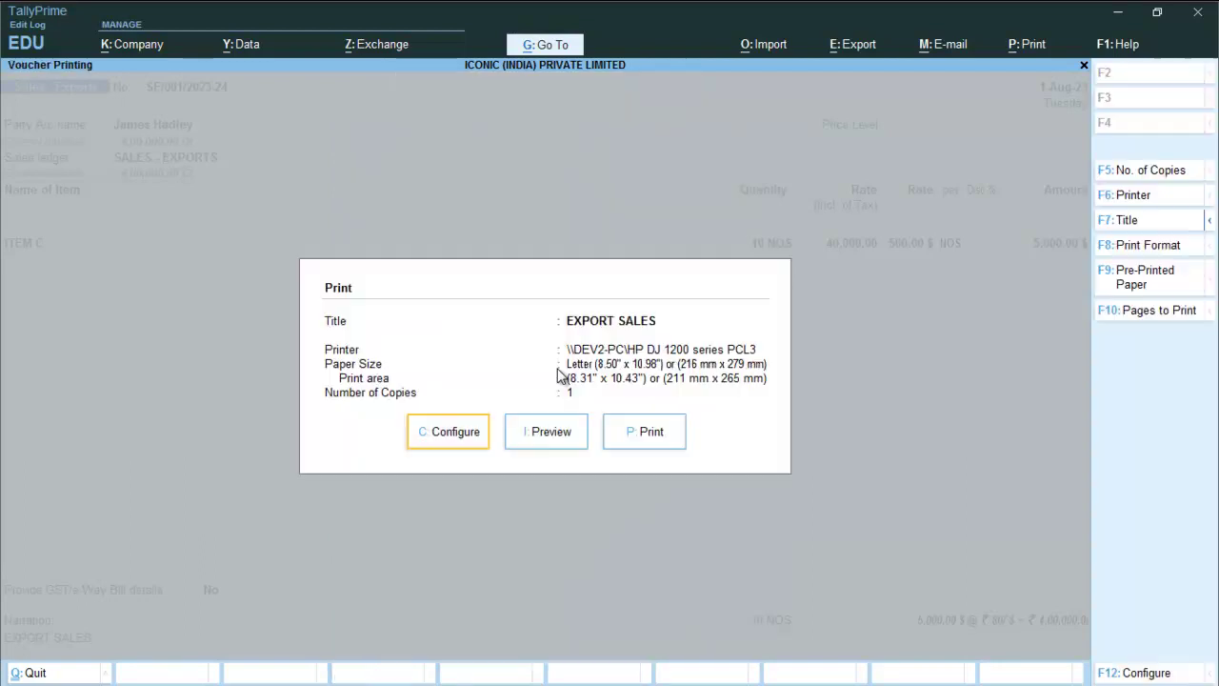
Preview the export invoice again and examine its integrated tax columns and tax analysis at enlarged size
key(Right)
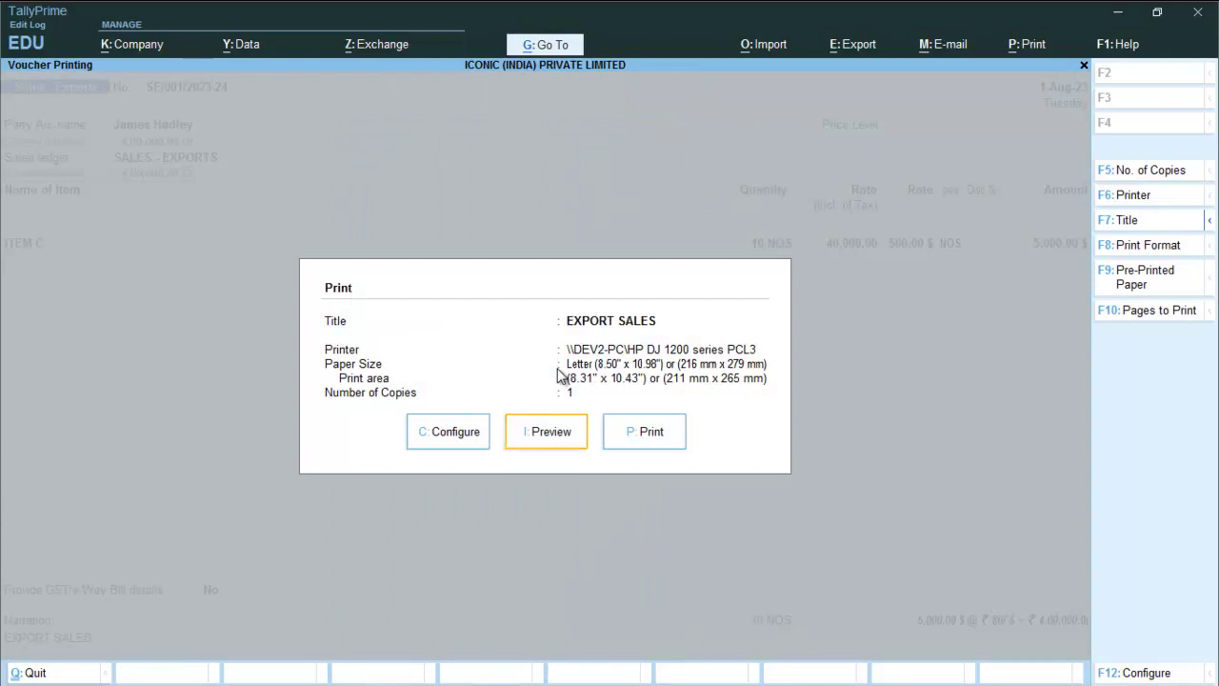
key(Return)
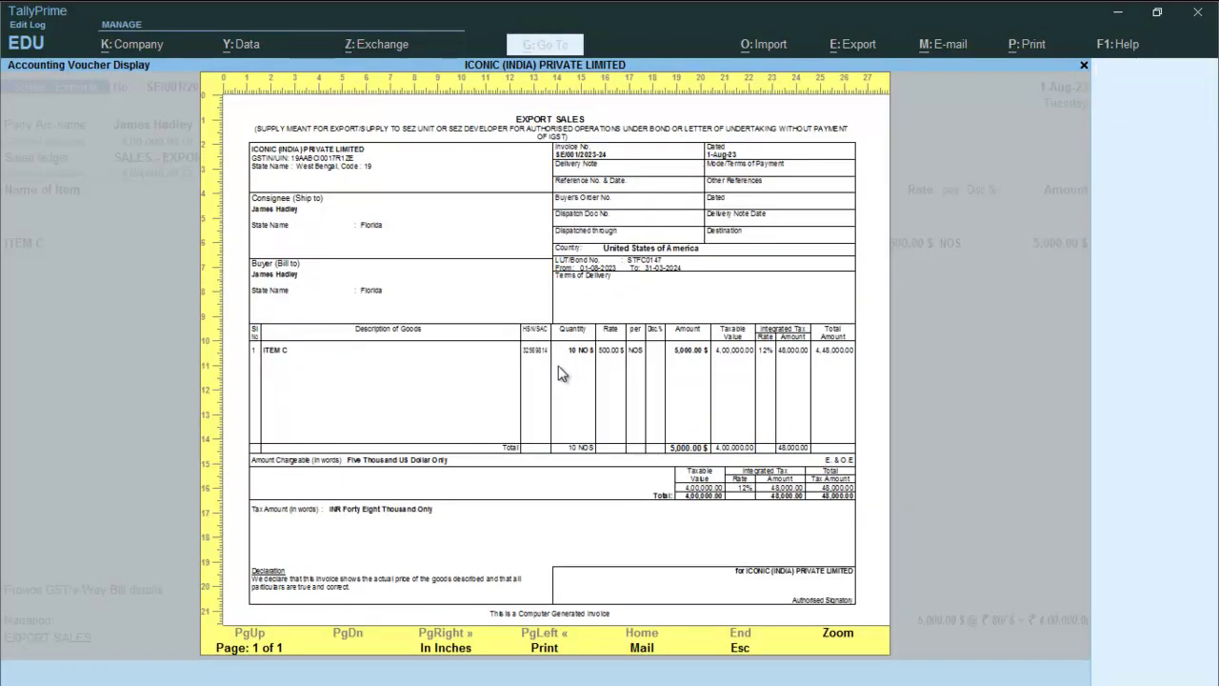
click(537, 354)
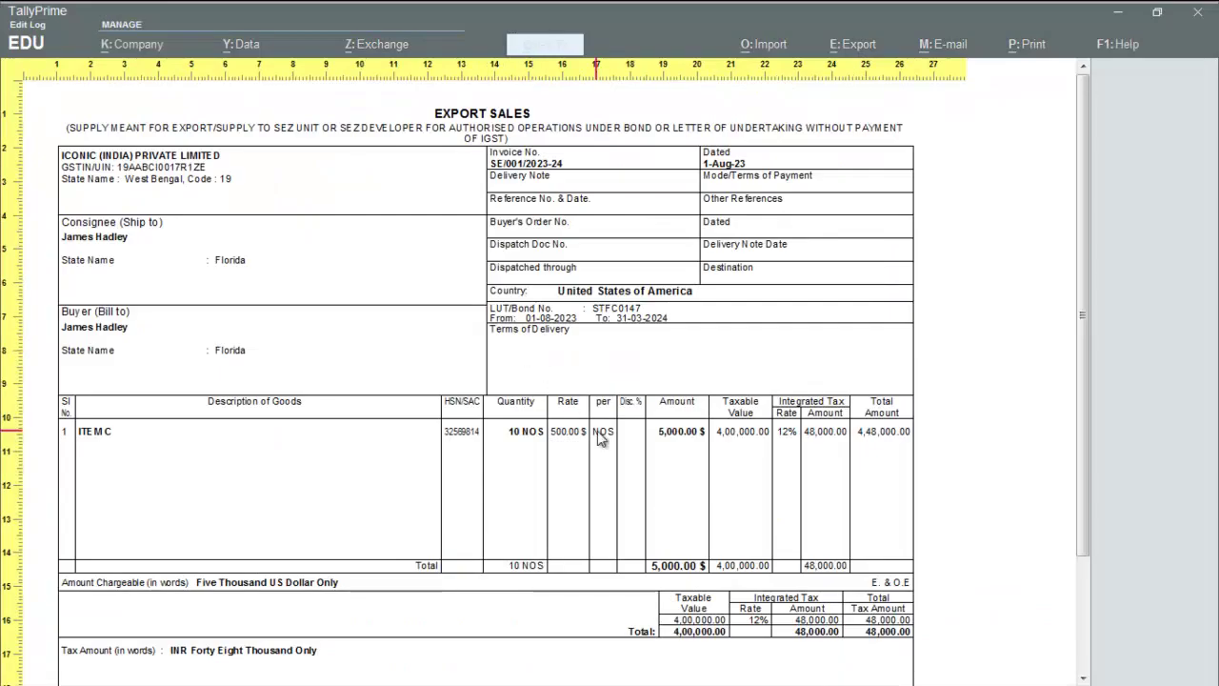
scroll(991, 606, down, 1)
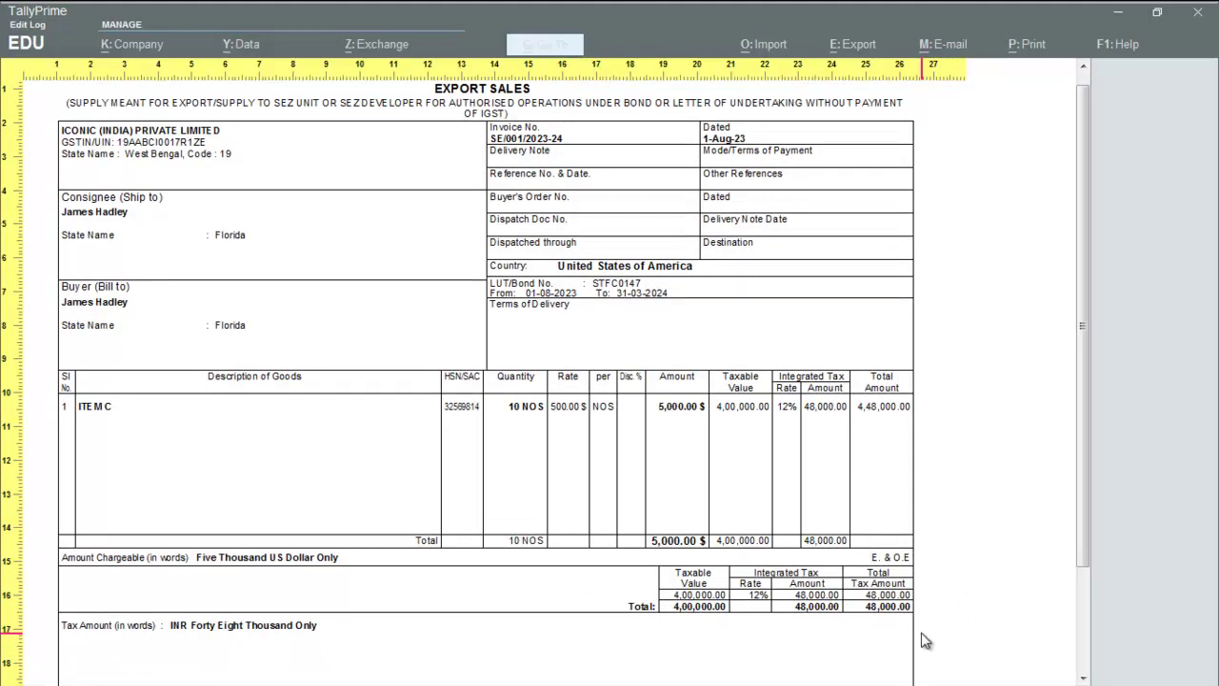
scroll(921, 632, down, 2)
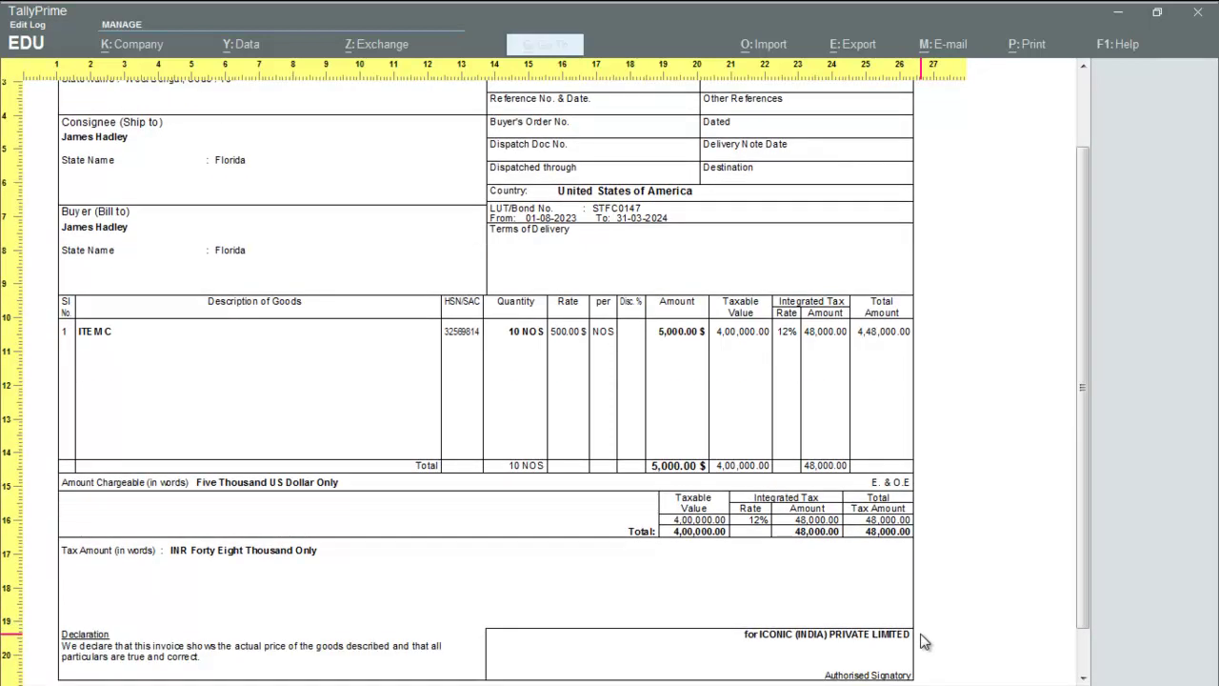
scroll(922, 641, up, 2)
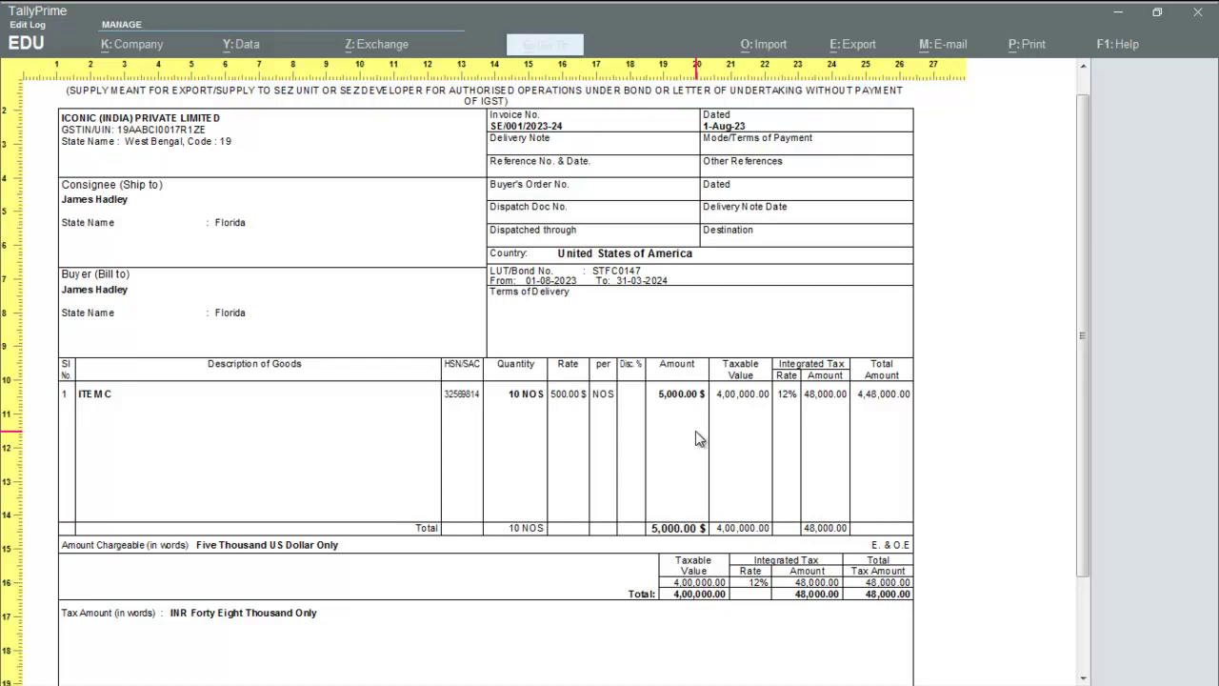
key(Escape)
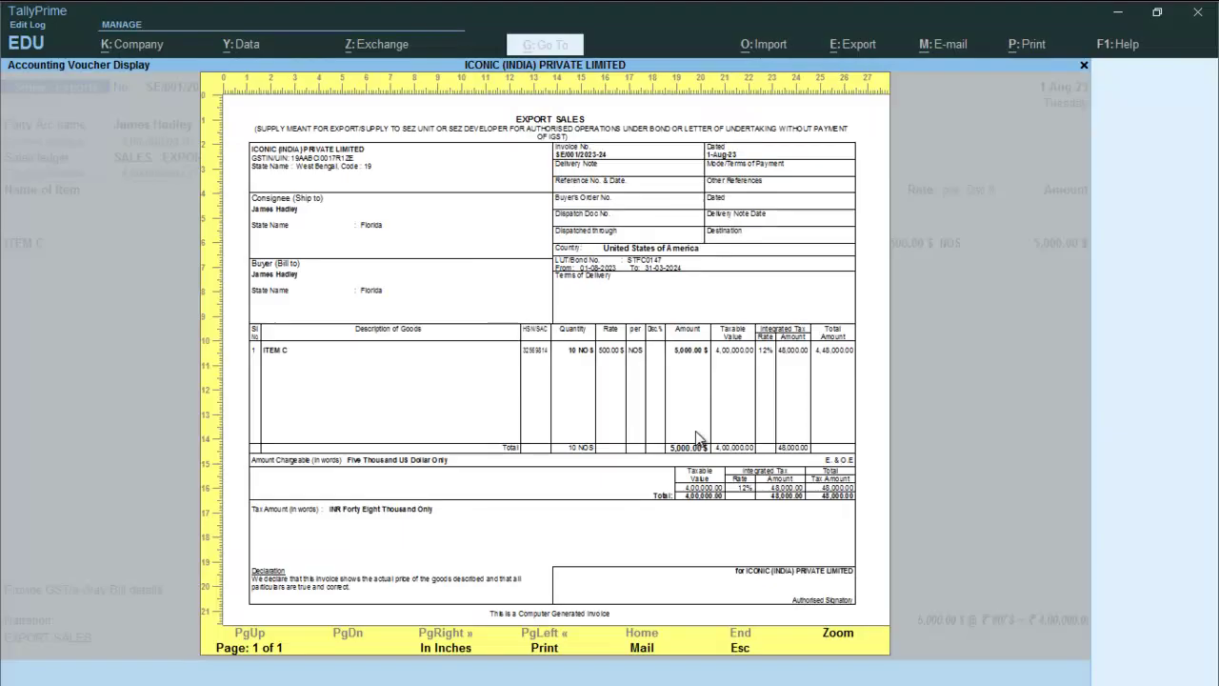
key(Escape)
Return to the invoice's print configuration and set Show Item-wise GST details back to No
key(Left)
key(Left)
key(Return)
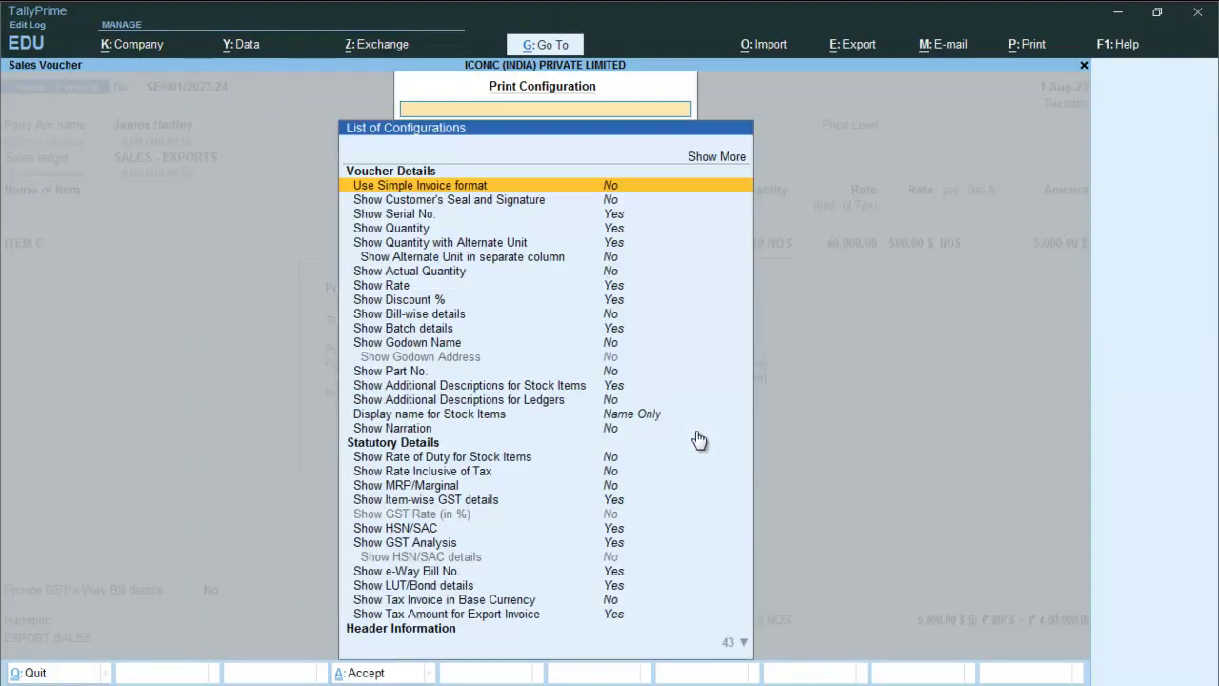
key(Down)
key(Down)
key(Down)
key(Down)
key(Down)
key(Down)
key(Down)
key(Down)
key(Down)
key(Down)
key(Down)
key(Down)
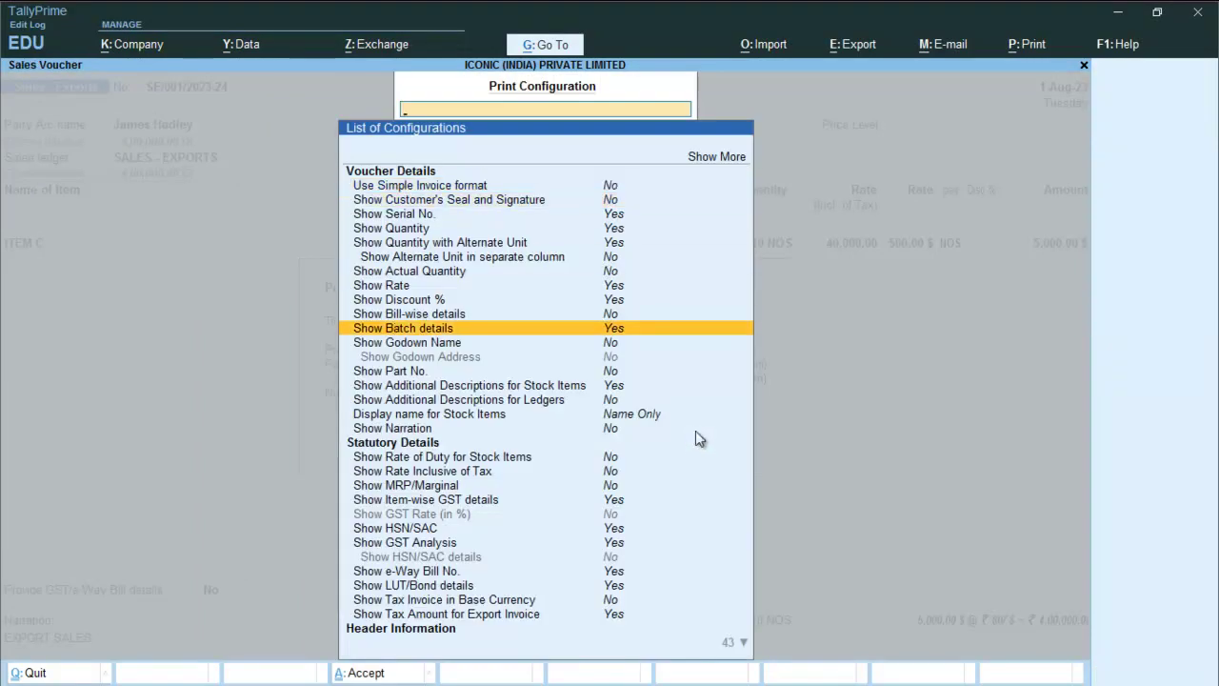
key(Down)
key(Down)
key(Down)
key(Down)
key(Down)
key(Down)
key(Down)
key(Down)
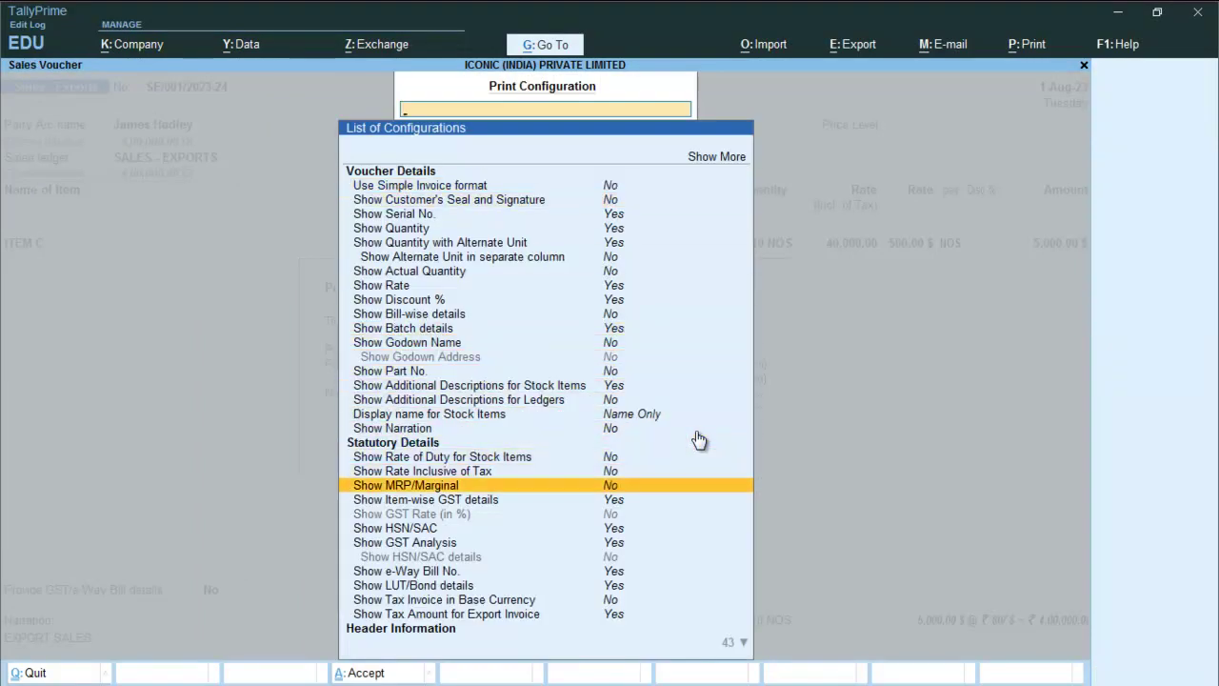
key(Return)
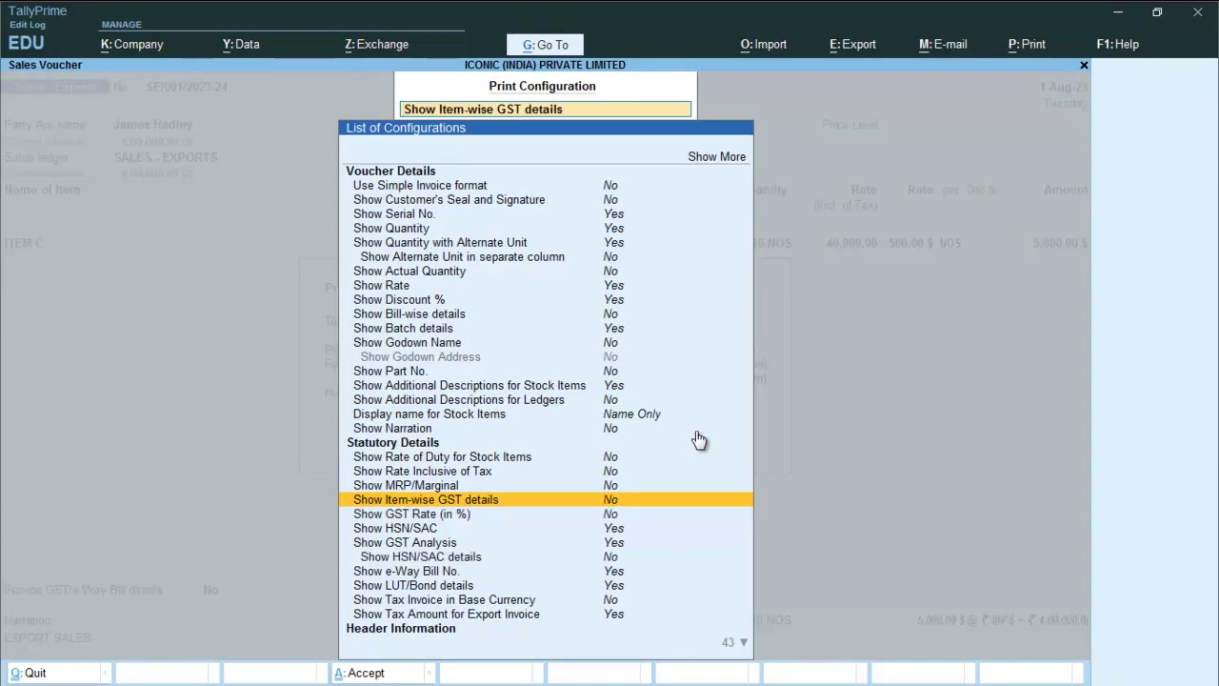
Set Show GST Analysis back to No and leave the print configuration
key(Down)
key(Down)
key(Down)
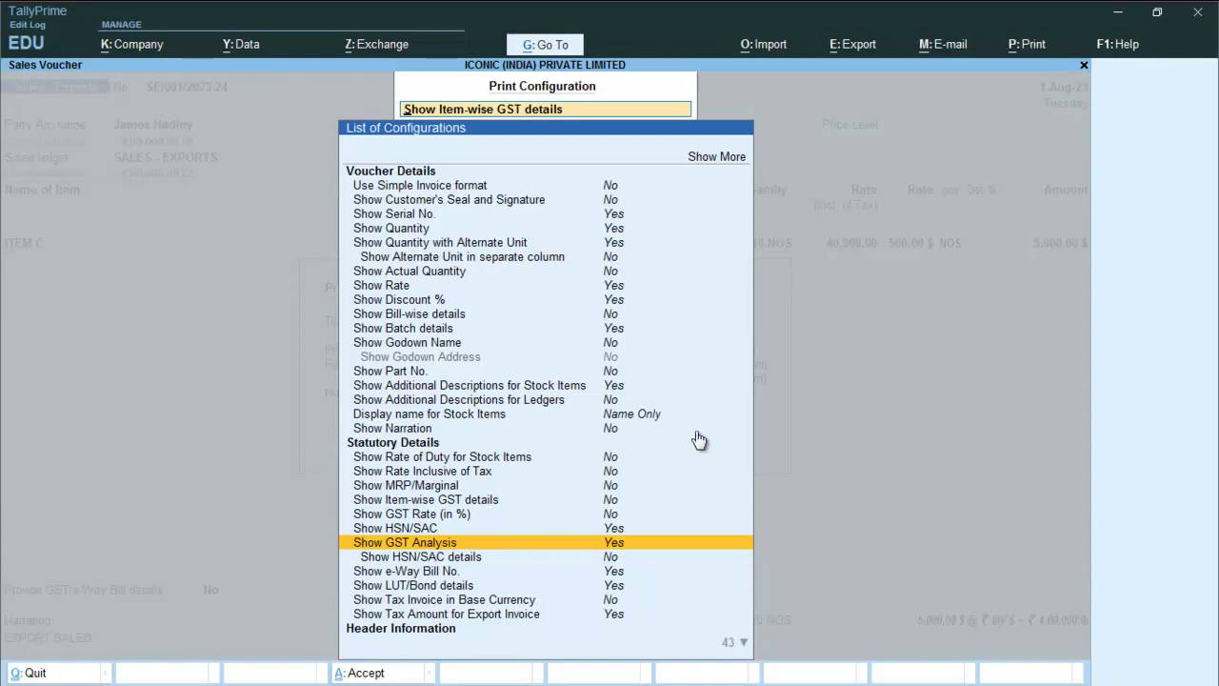
key(Return)
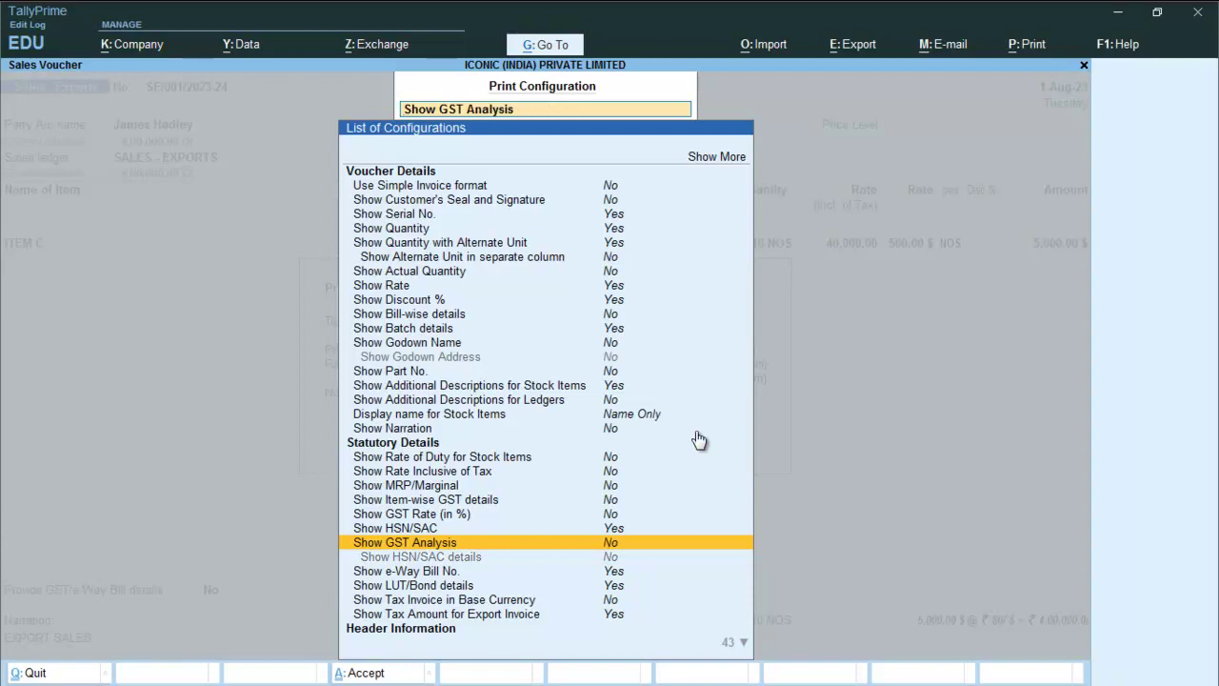
key(Escape)
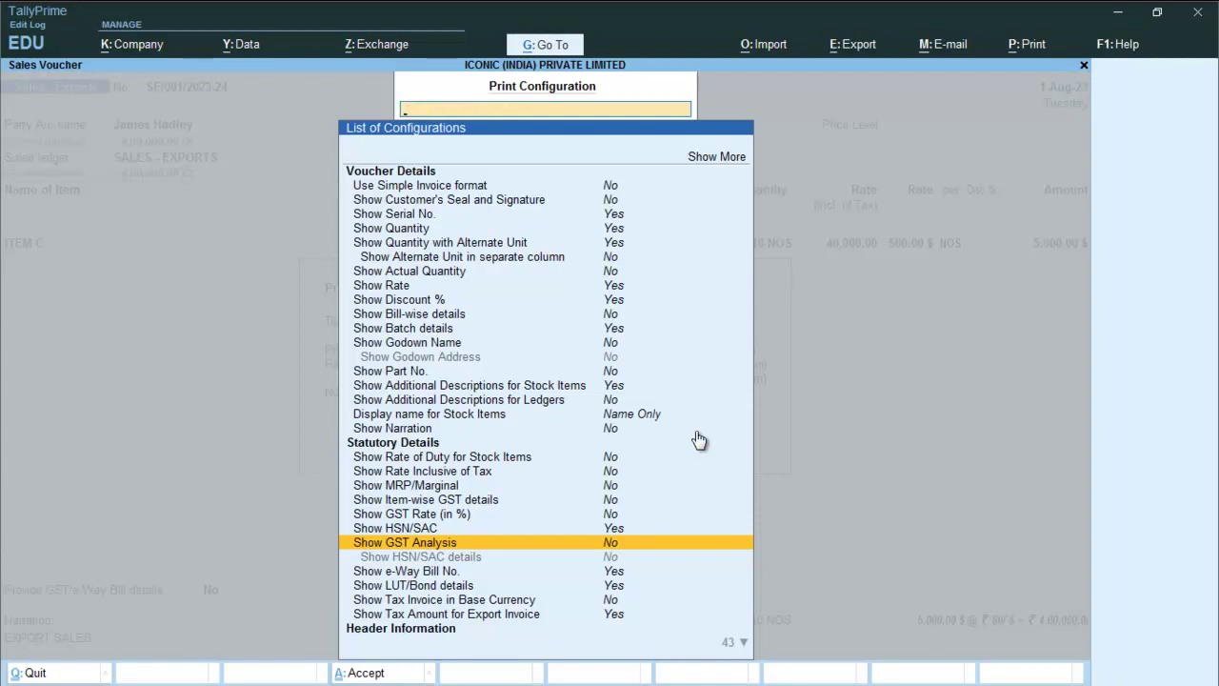
Preview the export invoice without GST details at enlarged size, examine it down to the declaration, and return to the voucher
key(Escape)
key(Right)
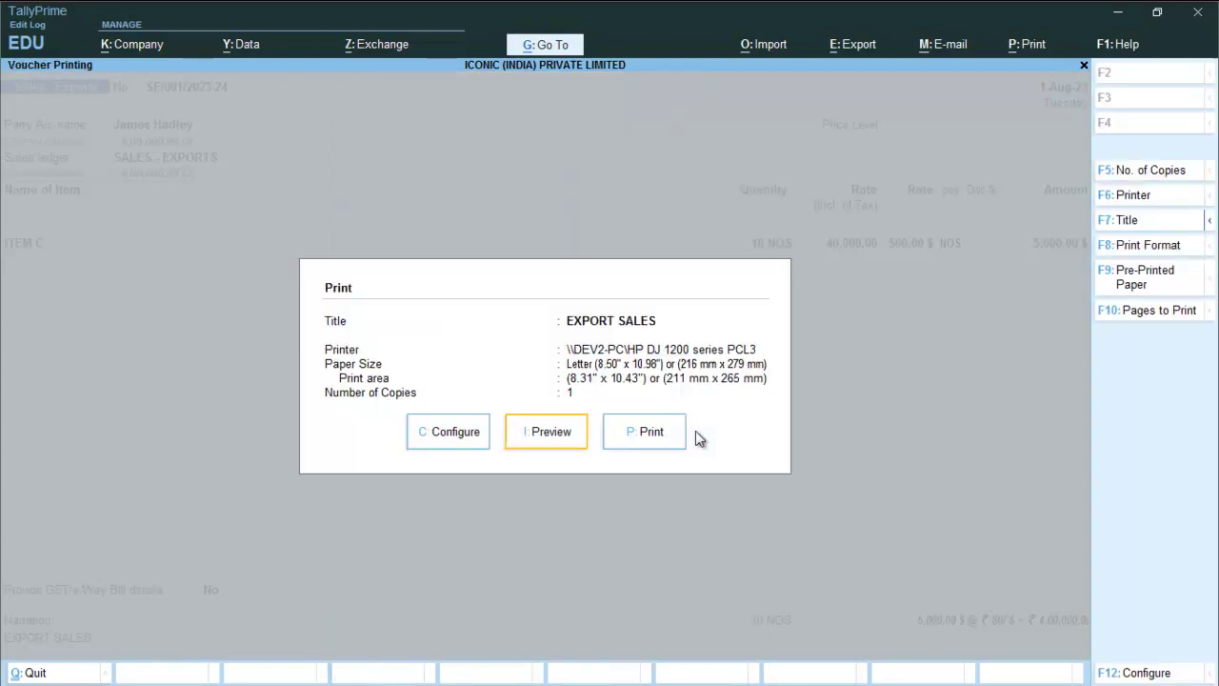
key(i)
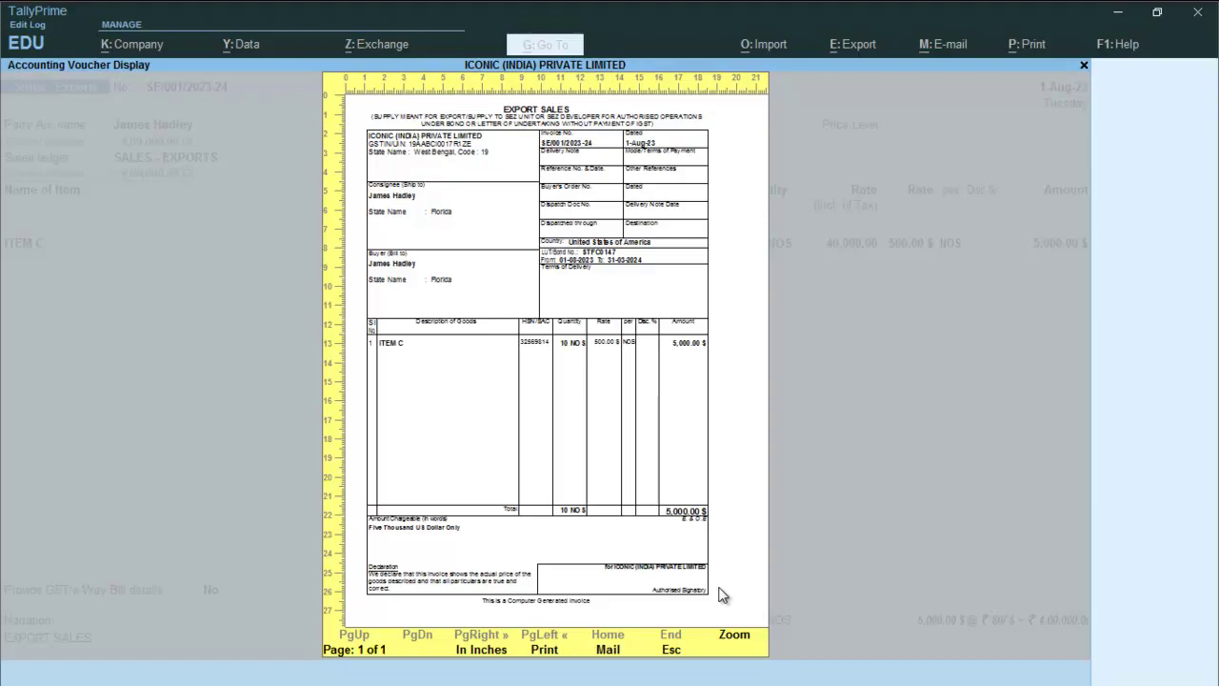
key(alt+z)
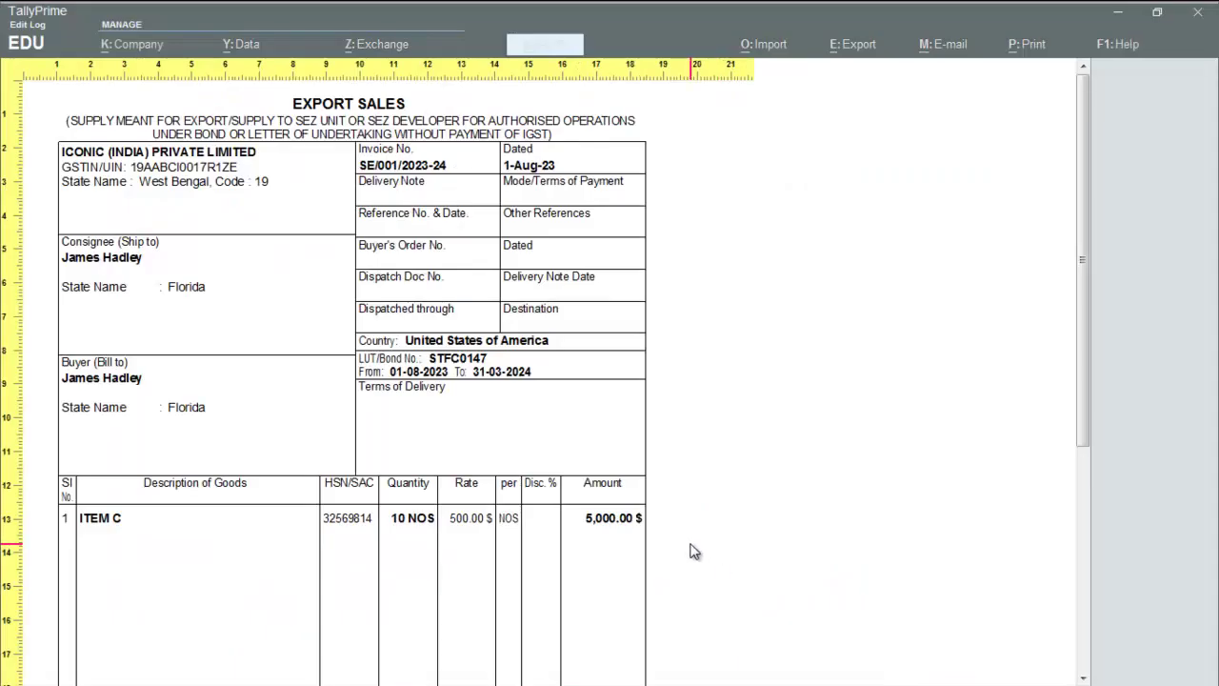
scroll(693, 552, down, 1)
scroll(693, 551, down, 6)
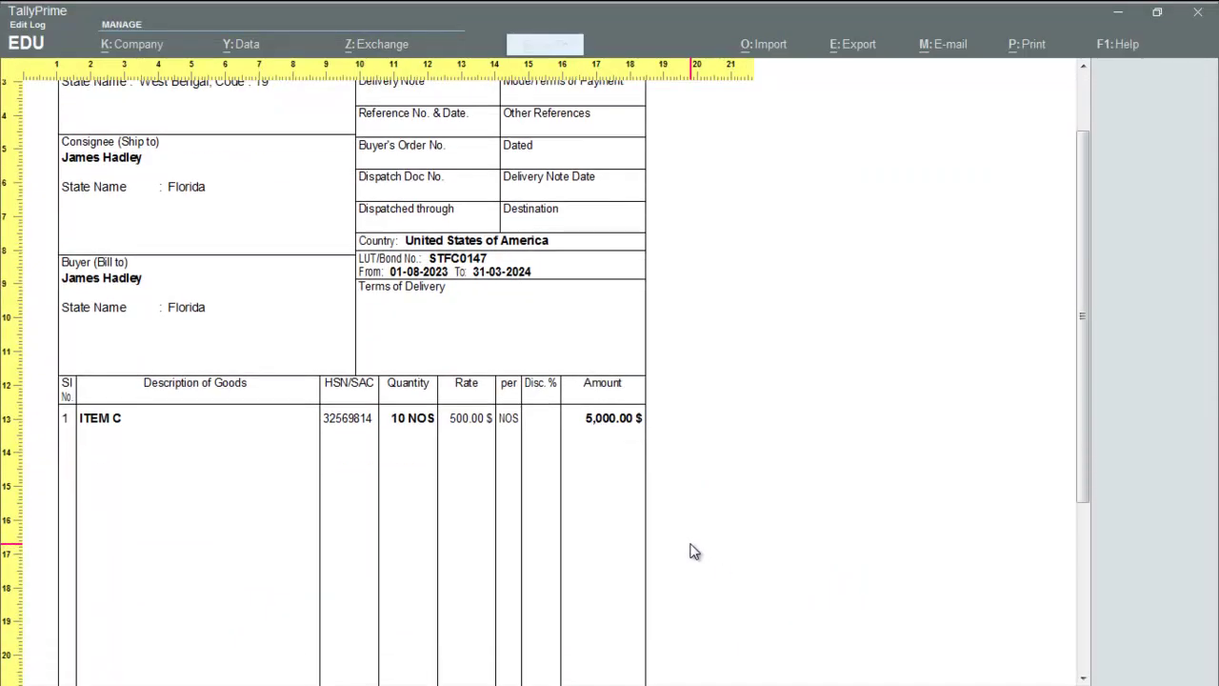
scroll(693, 551, down, 2)
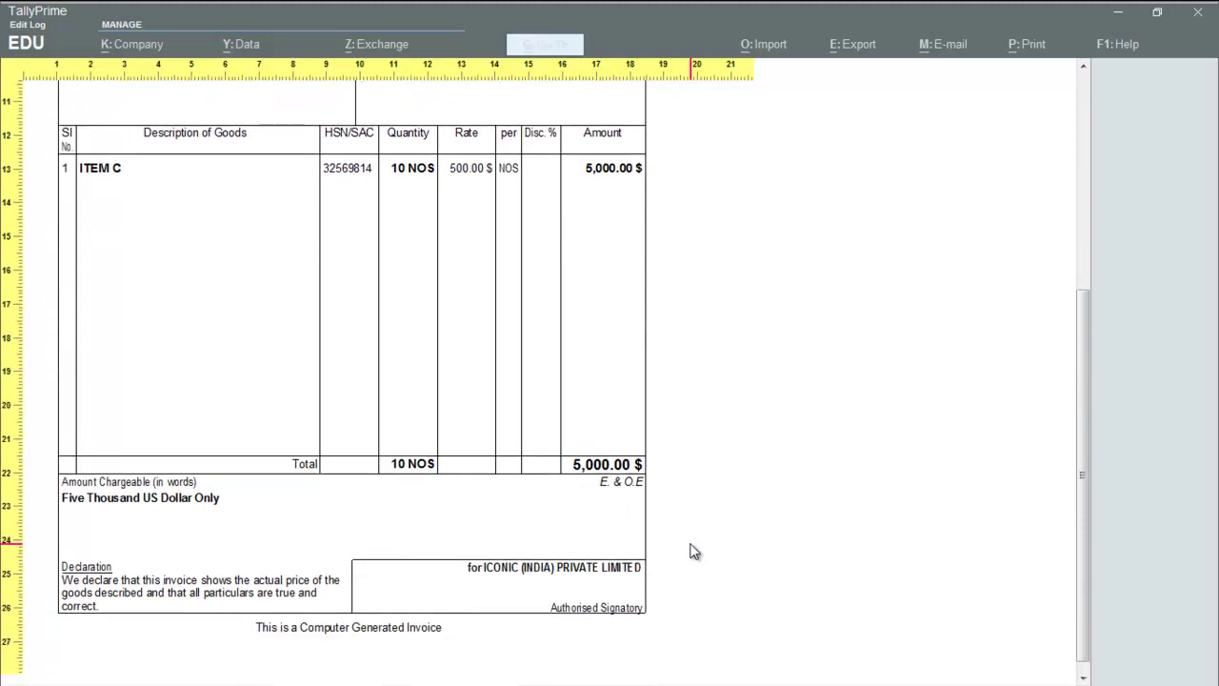
key(Escape)
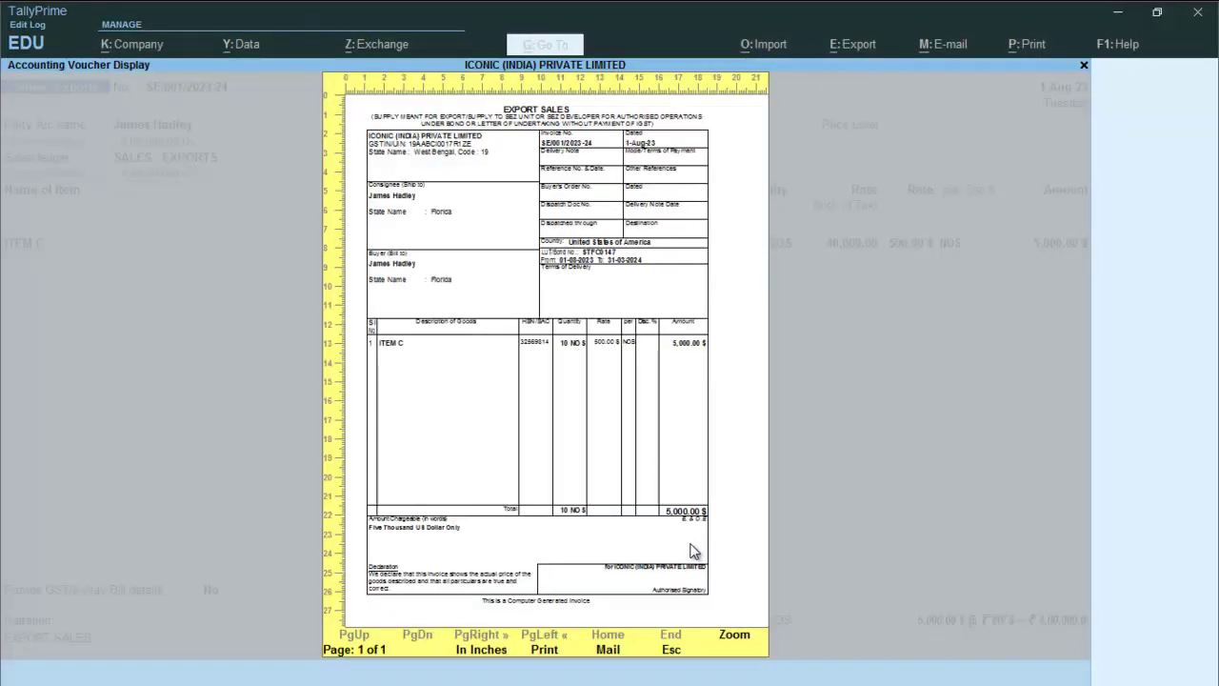
key(Escape)
key(Escape)
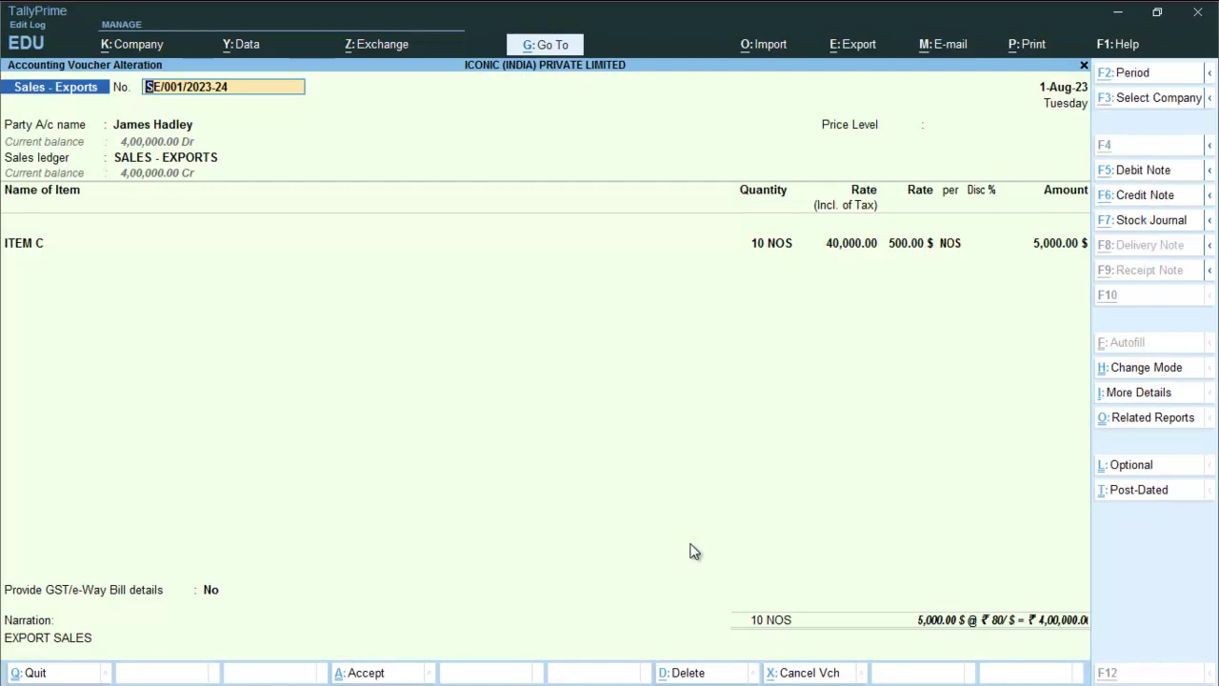
Open the GSTR-1 report from the GST Reports
key(alt+g)
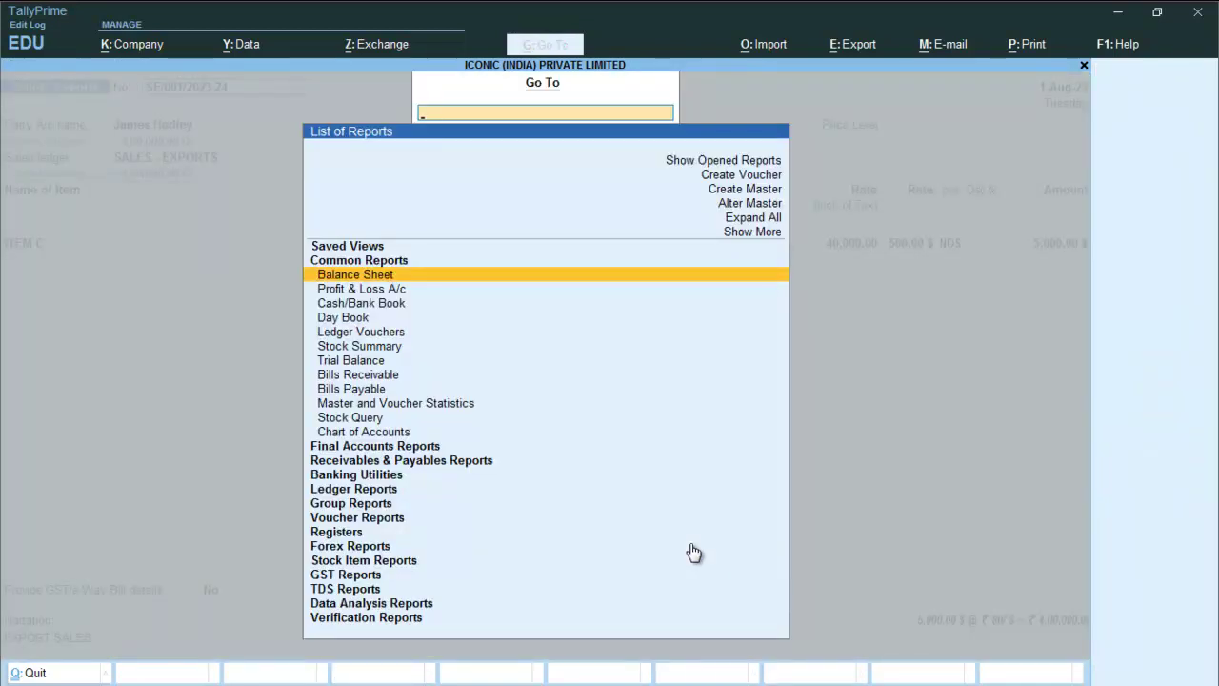
key(Down)
key(Down)
key(Down)
key(Down)
key(Down)
key(Down)
key(Down)
key(Down)
key(Down)
key(Down)
key(Down)
key(Down)
key(Down)
key(Down)
key(Down)
key(Down)
key(Down)
key(Down)
key(Down)
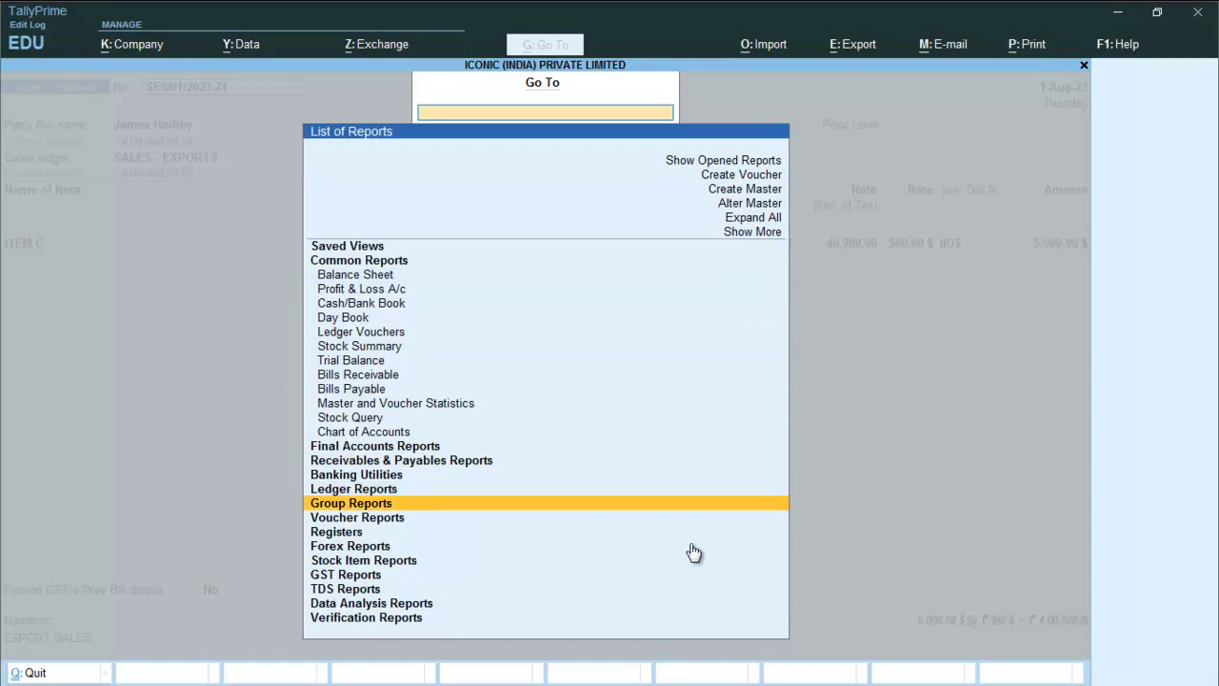
key(Down)
key(Down)
key(Return)
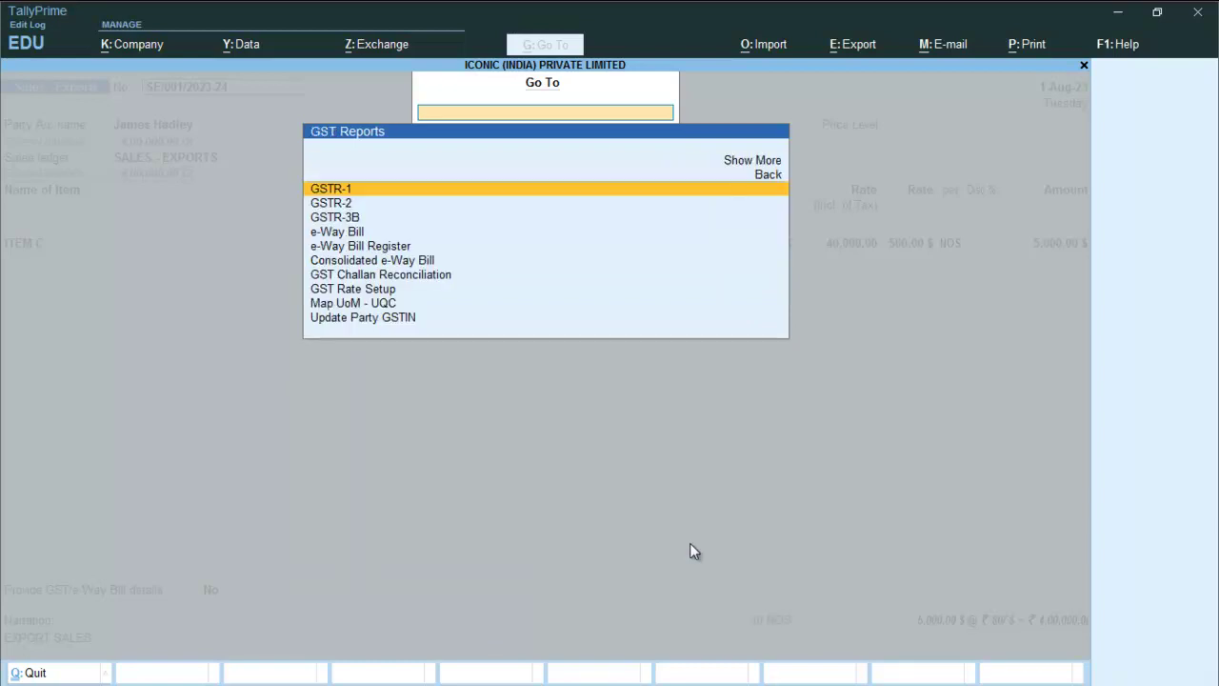
key(Return)
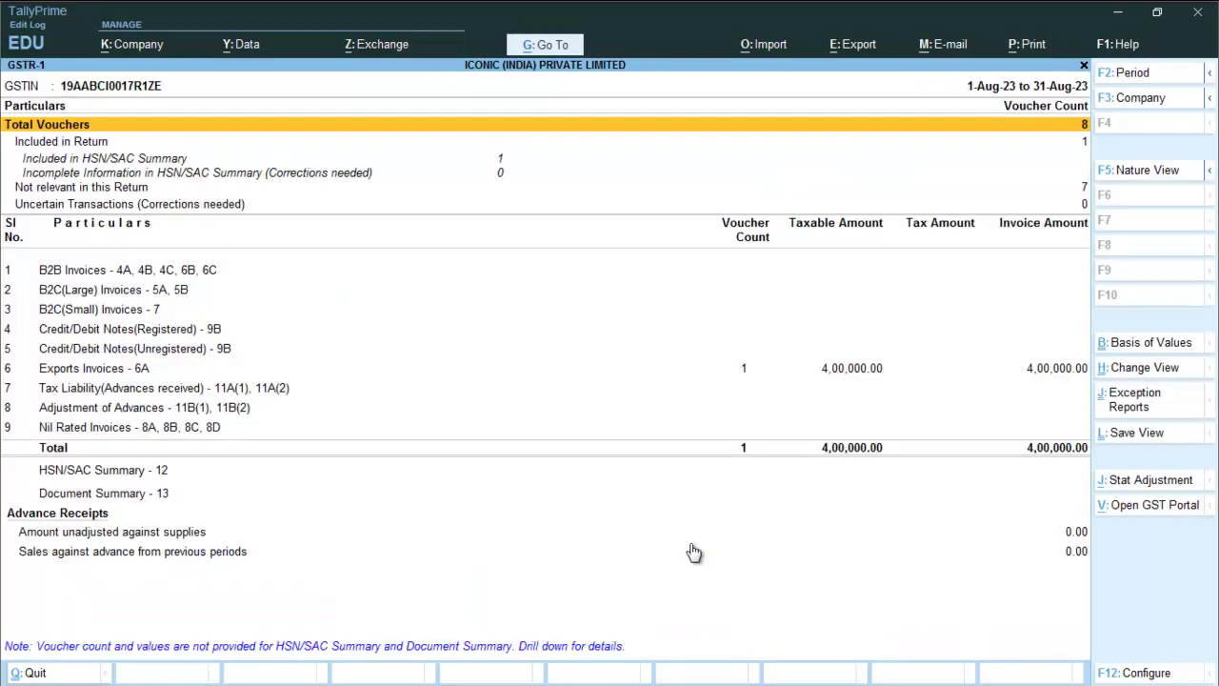
Reset the GSTR-1 period by leaving both the From and To dates blank
key(alt)
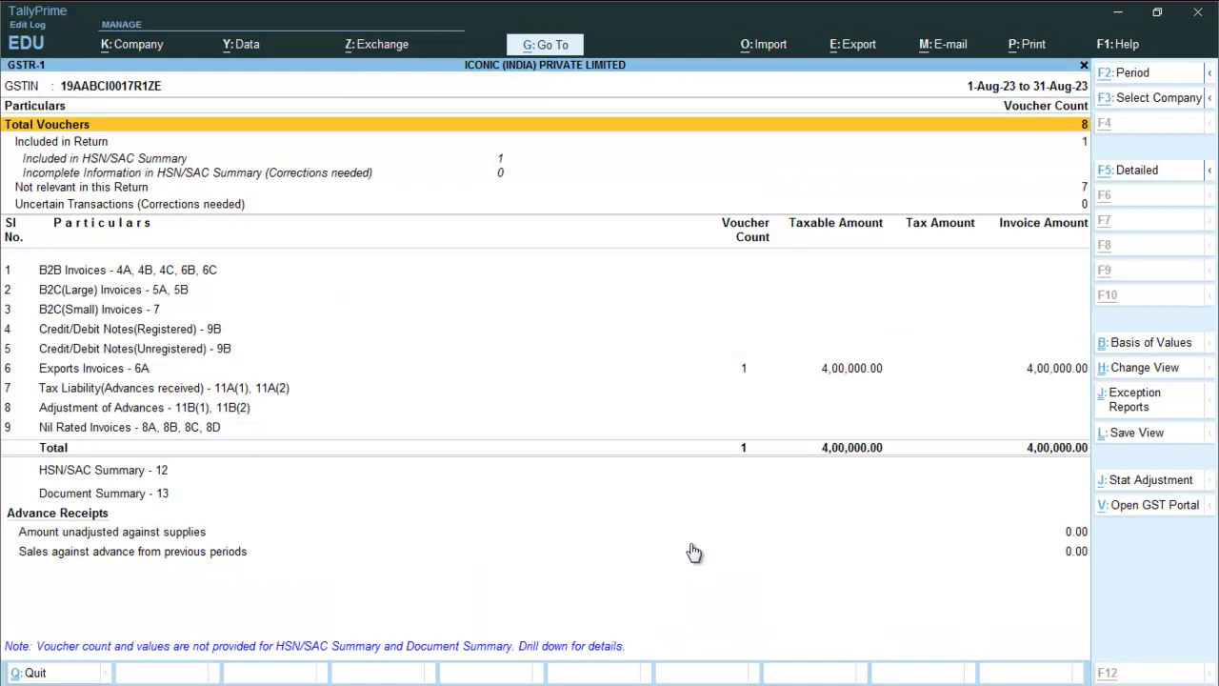
key(F2)
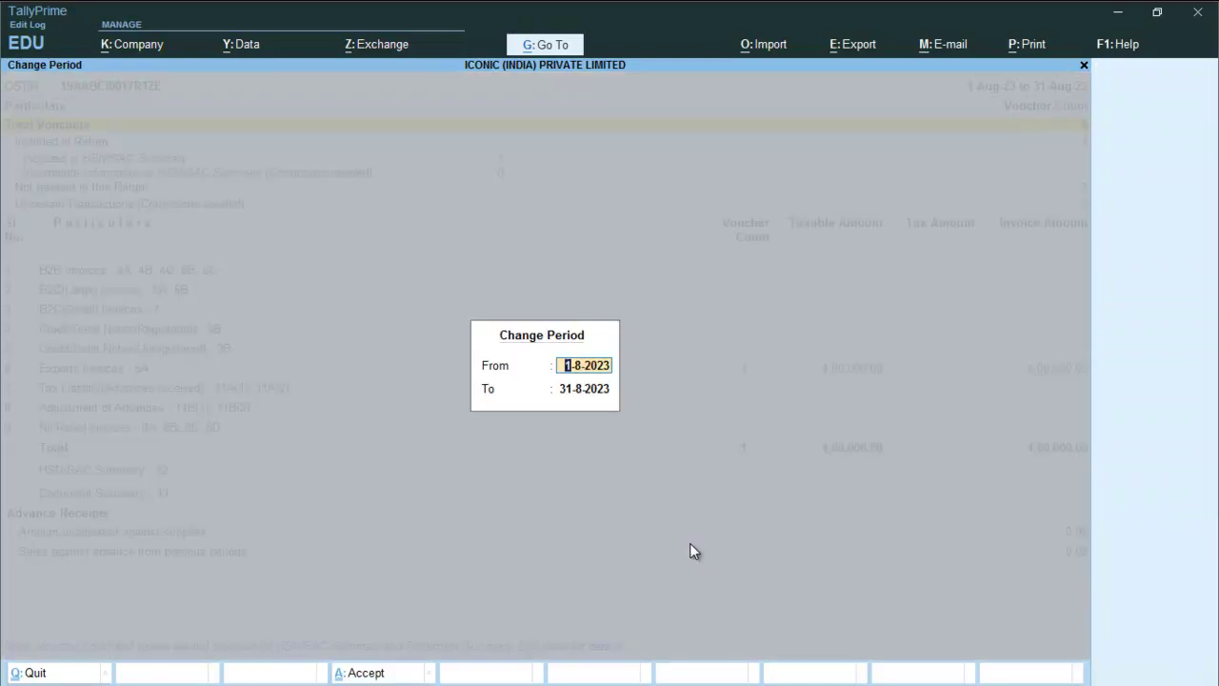
key(BackSpace)
key(Return)
key(BackSpace)
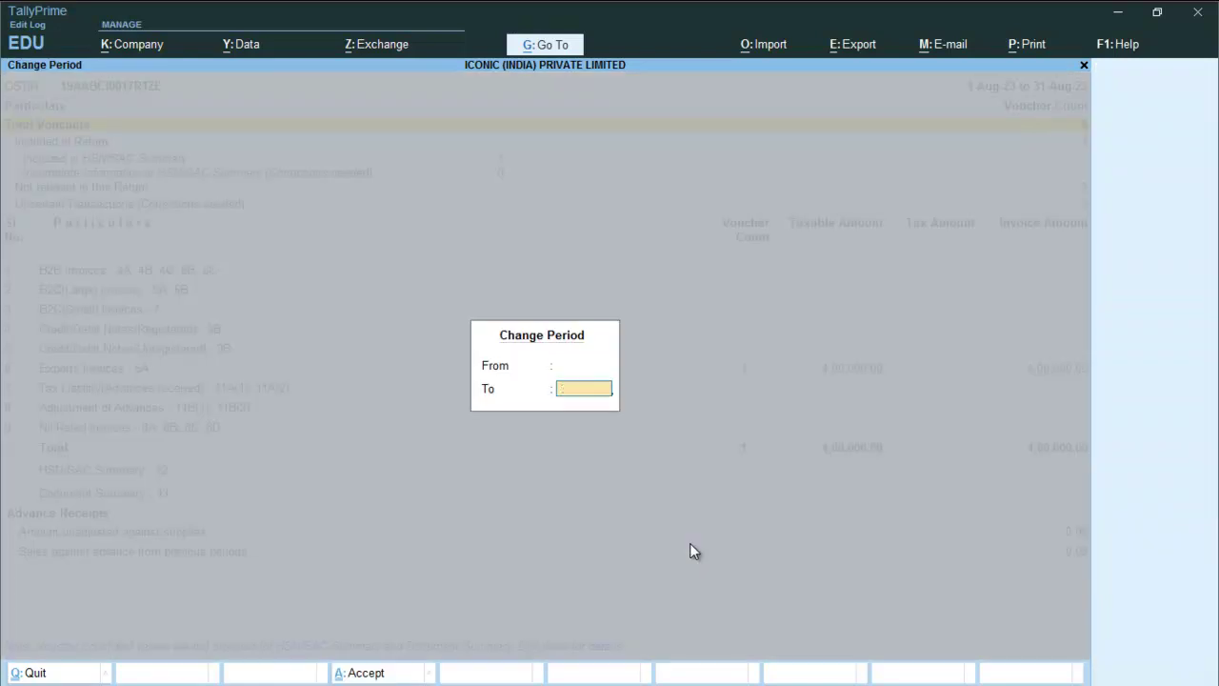
key(Return)
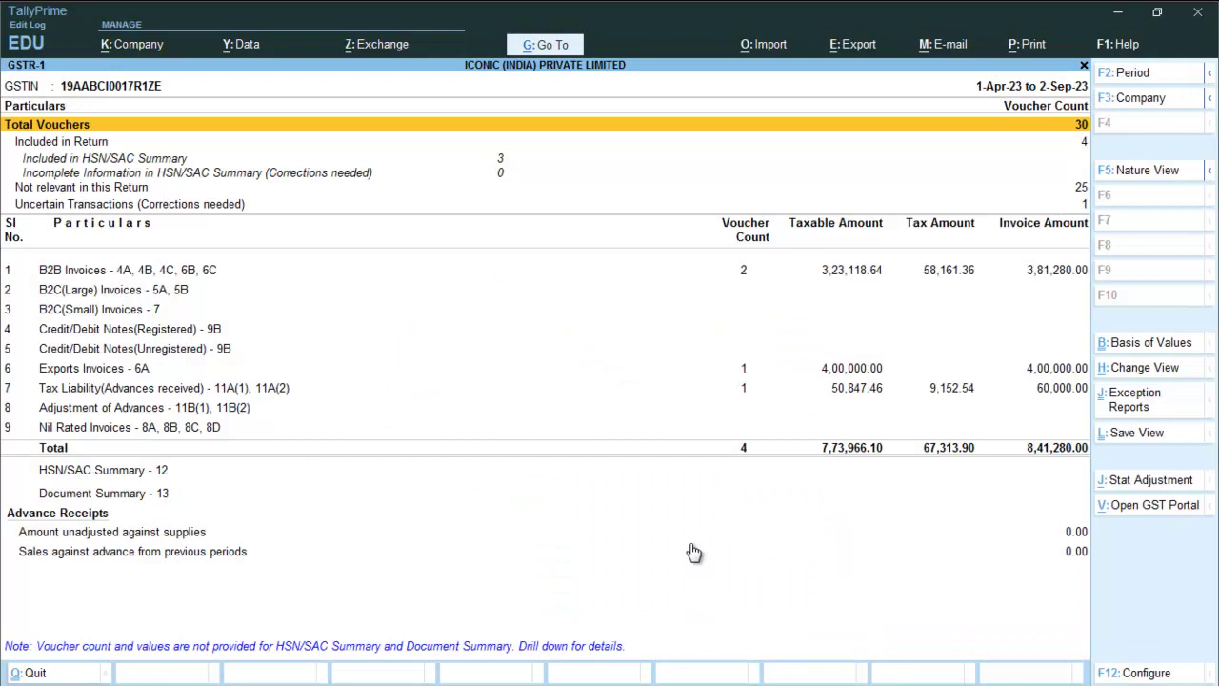
Drill down into Exports Invoices - 6A, examine its voucher's shipping details and tax columns, and return to the GSTR-1 summary
key(Down)
key(Down)
key(Down)
key(Down)
key(Down)
key(Down)
key(Down)
key(Down)
key(Down)
key(Down)
key(Down)
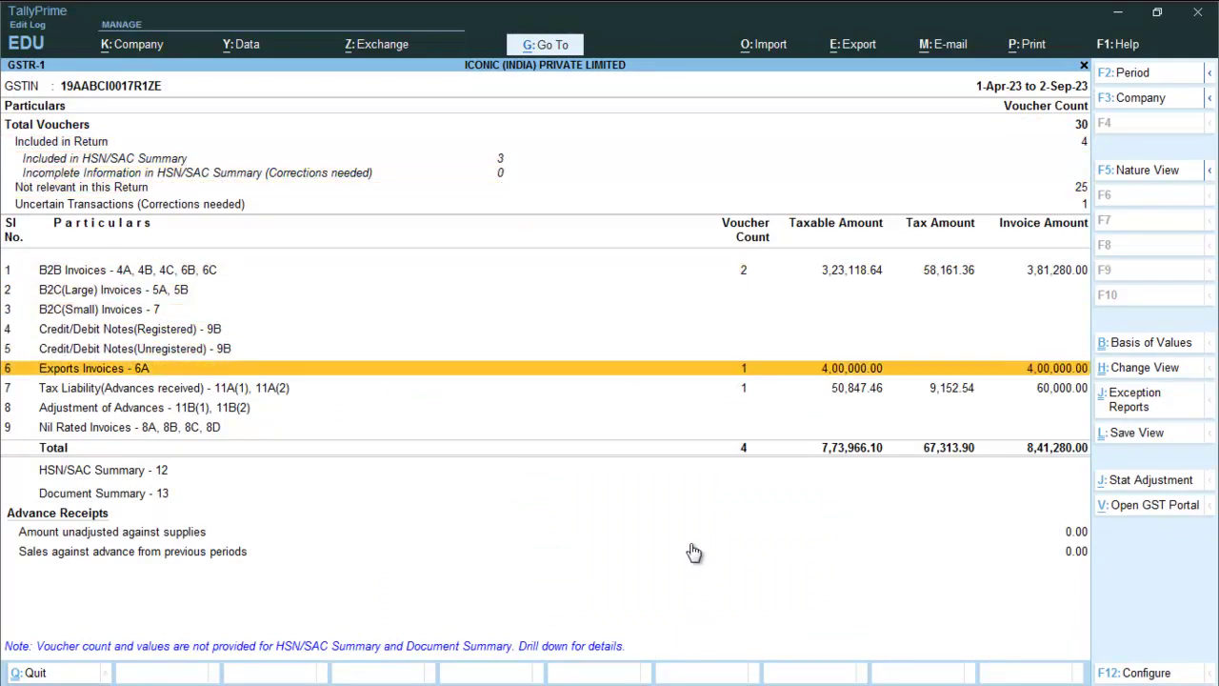
key(Return)
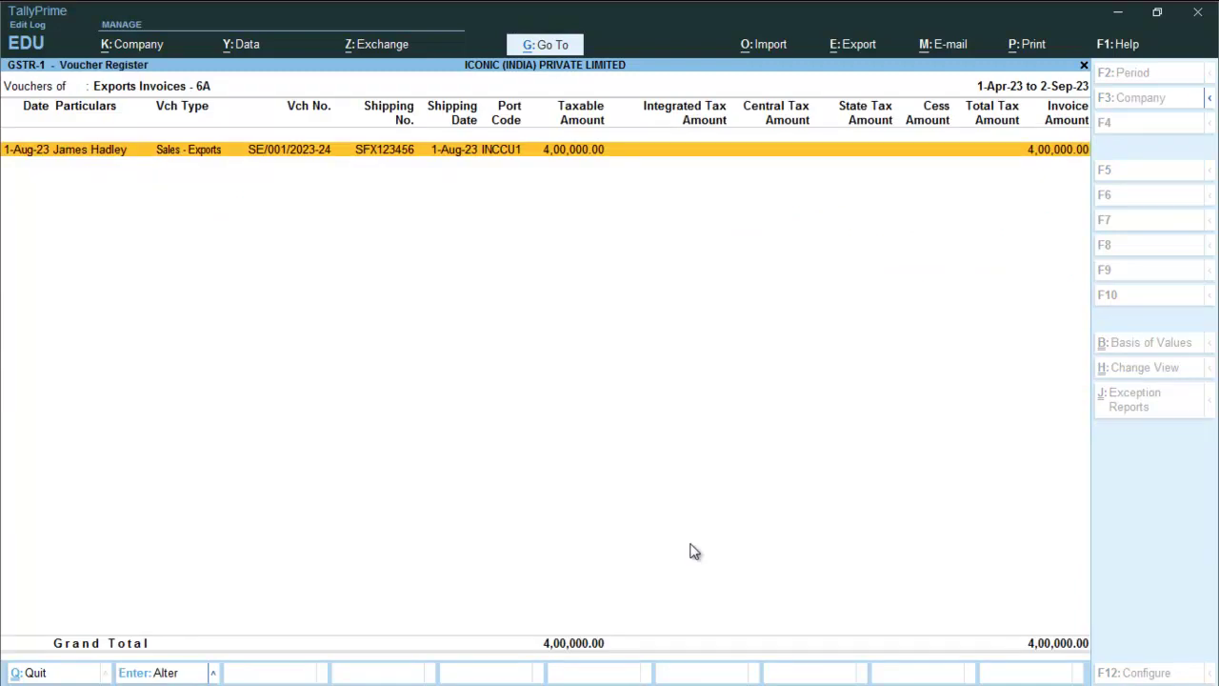
key(Escape)
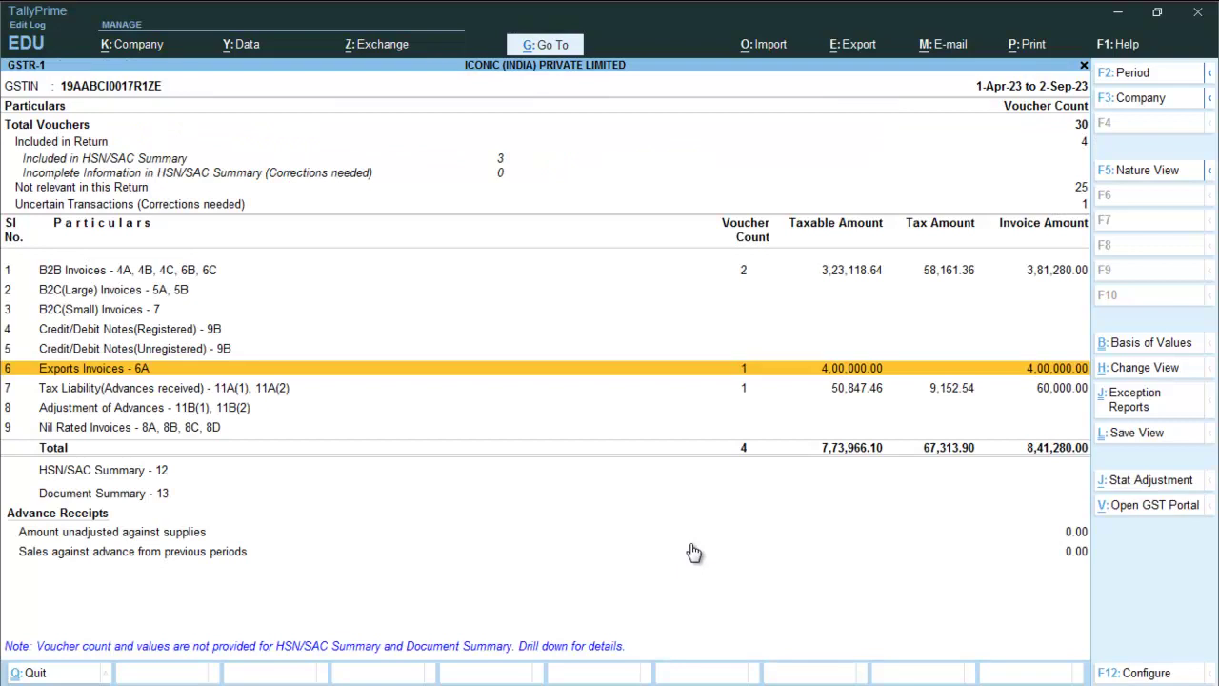
Open the Sales - Exports voucher from the Exports Invoices - 6A register and quit back to the blank voucher screen
key(Return)
key(Return)
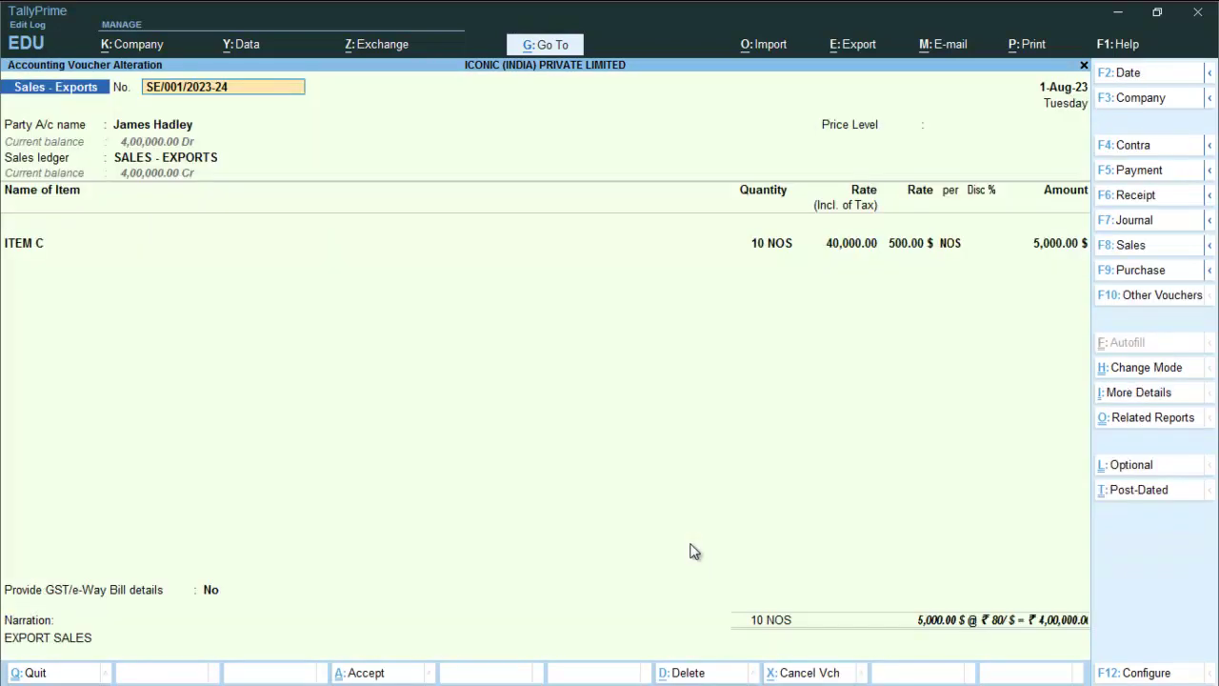
key(BackSpace)
key(Escape)
key(y)
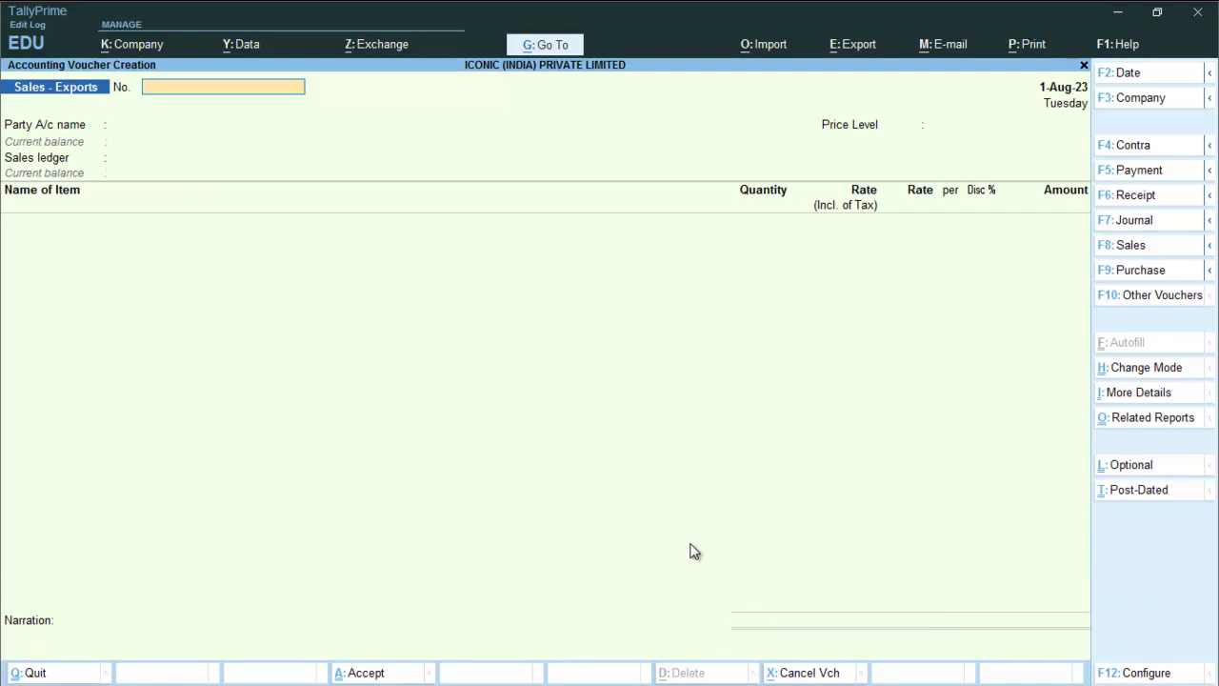
Open the GSTR-3B report from the GST Reports
key(alt+g)
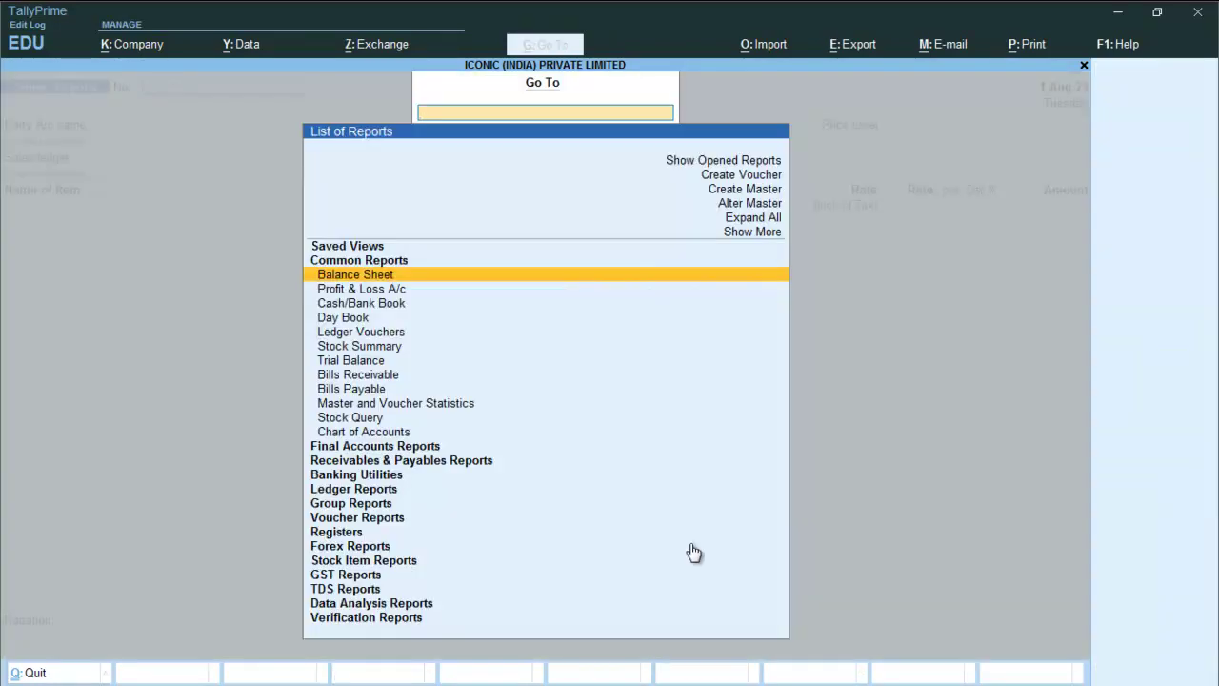
key(Down)
key(Down)
key(Down)
key(Down)
key(Down)
key(Down)
key(Down)
key(Down)
key(Down)
key(Down)
key(Down)
key(Down)
key(Down)
key(Down)
key(Down)
key(Down)
key(Down)
key(Down)
key(Down)
key(Down)
key(Down)
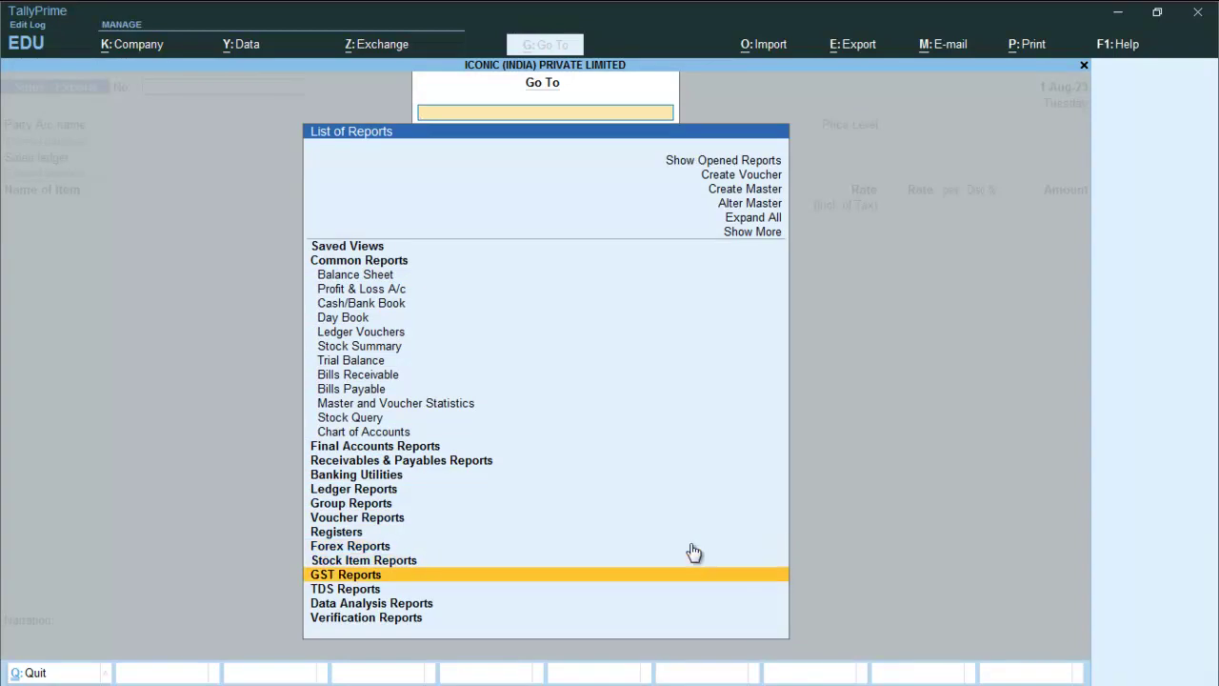
key(Return)
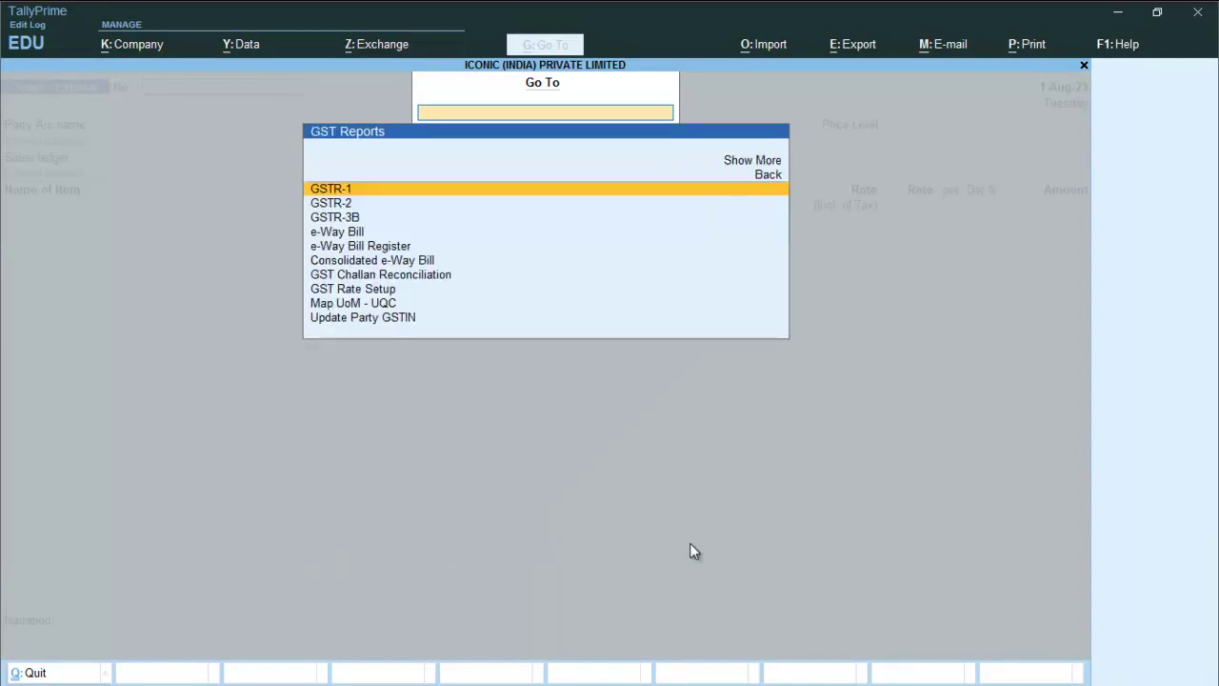
key(Down)
key(Down)
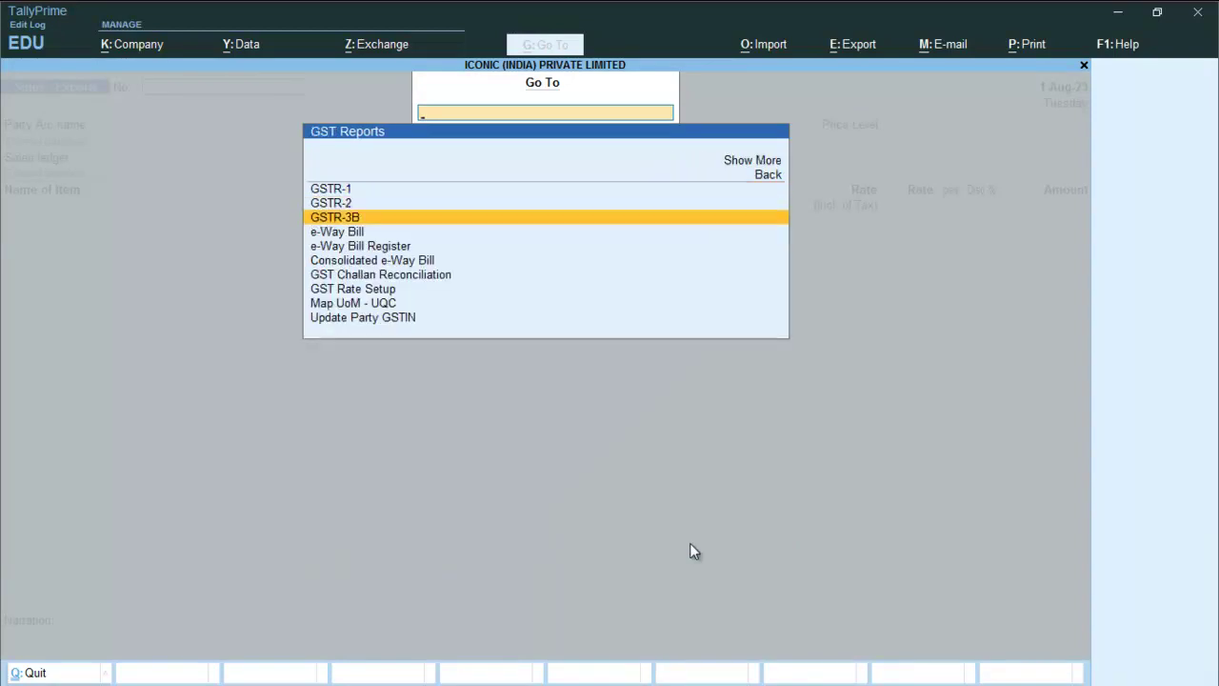
key(Return)
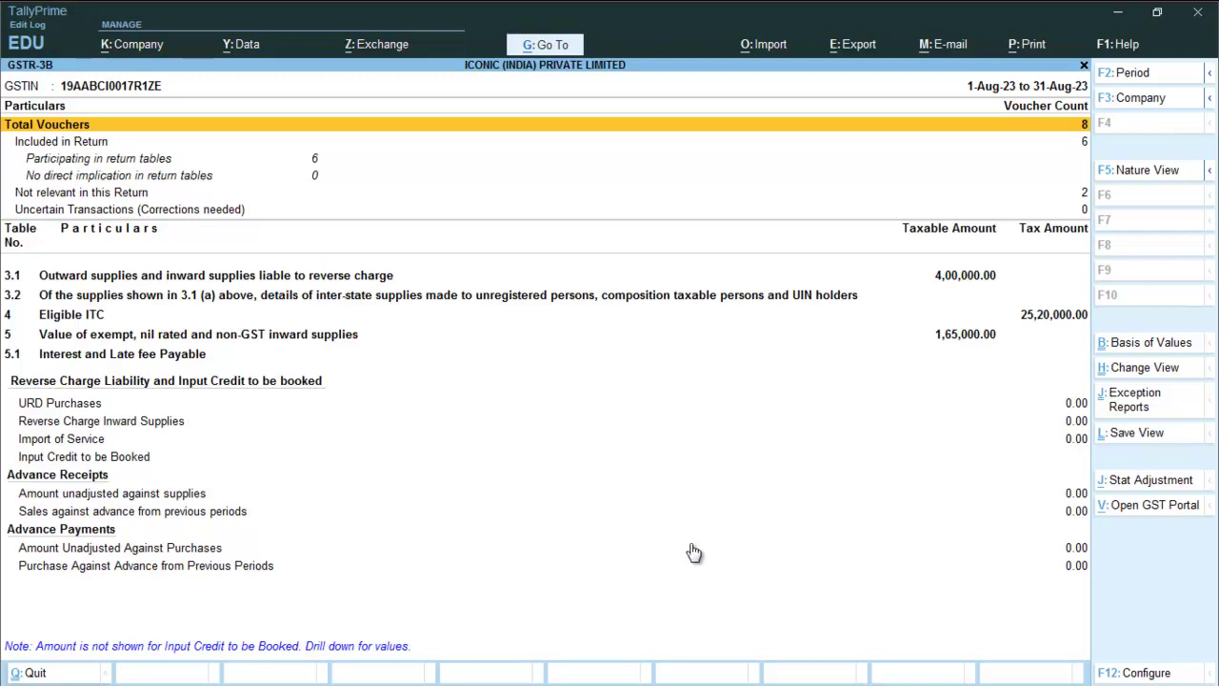
Reset the GSTR-3B period by leaving both the From and To dates blank
key(alt+F2)
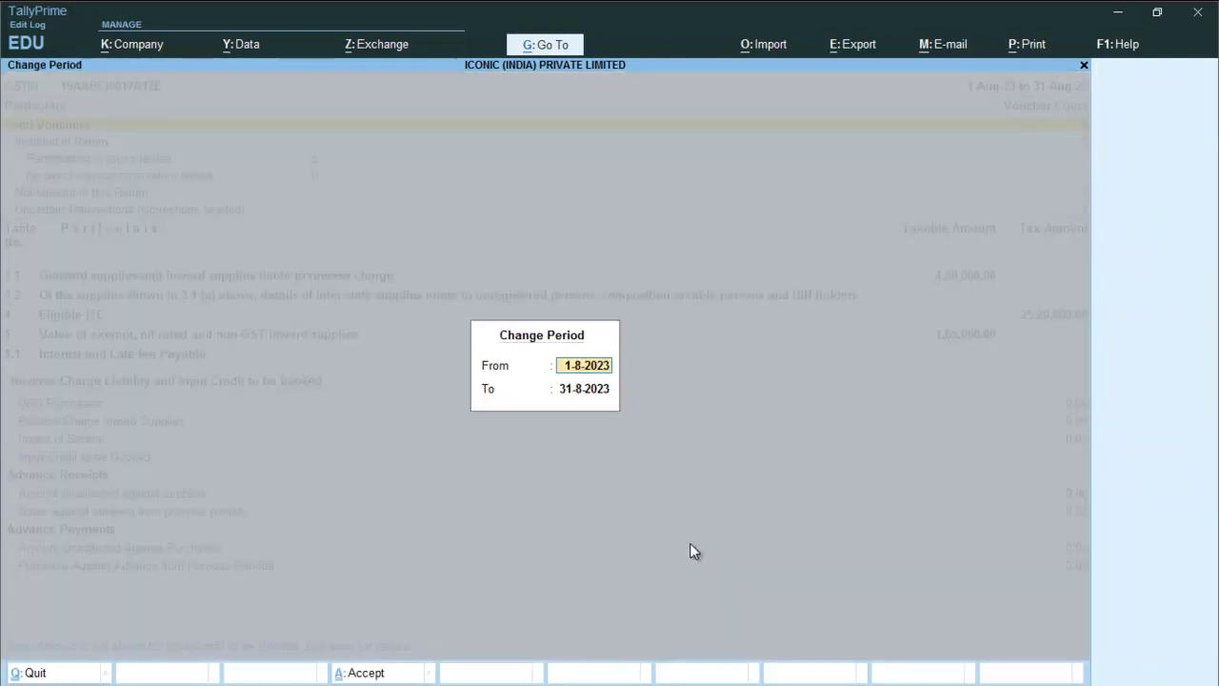
key(BackSpace)
key(Return)
key(BackSpace)
key(Return)
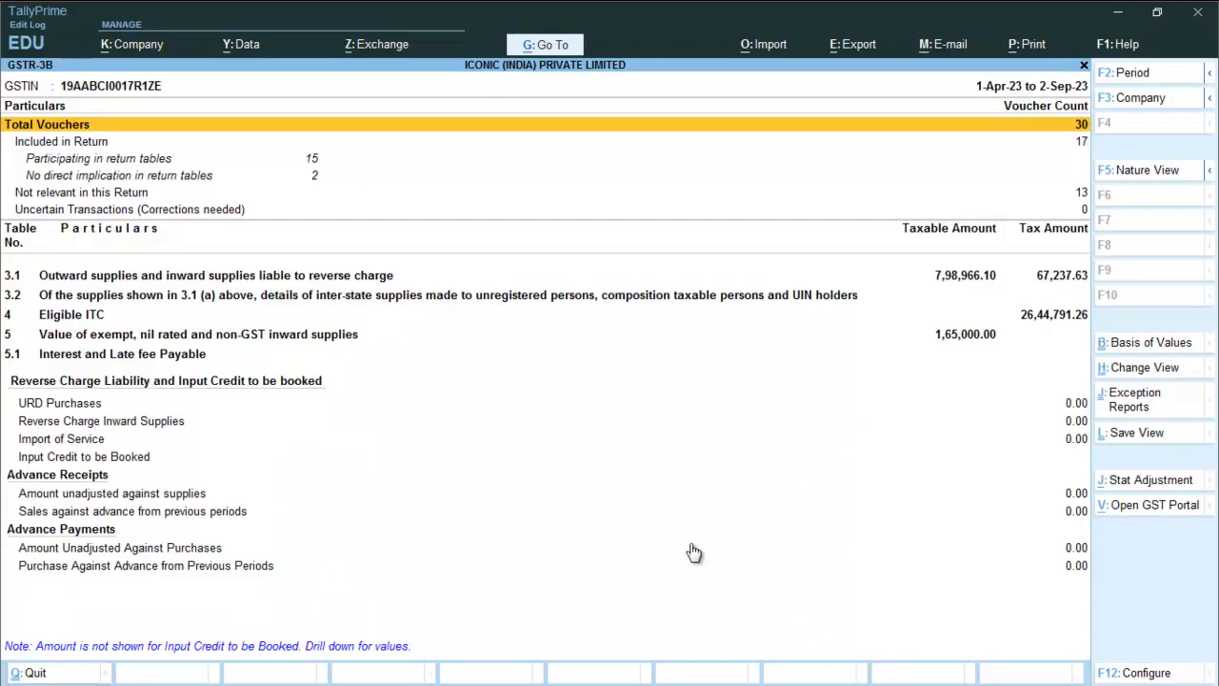
Look through the GSTR-3B return tables down to Input Credit to be Booked
key(Down)
key(Down)
key(Down)
key(Down)
key(Down)
key(Down)
key(Down)
key(Down)
key(Down)
key(Down)
key(Down)
key(Down)
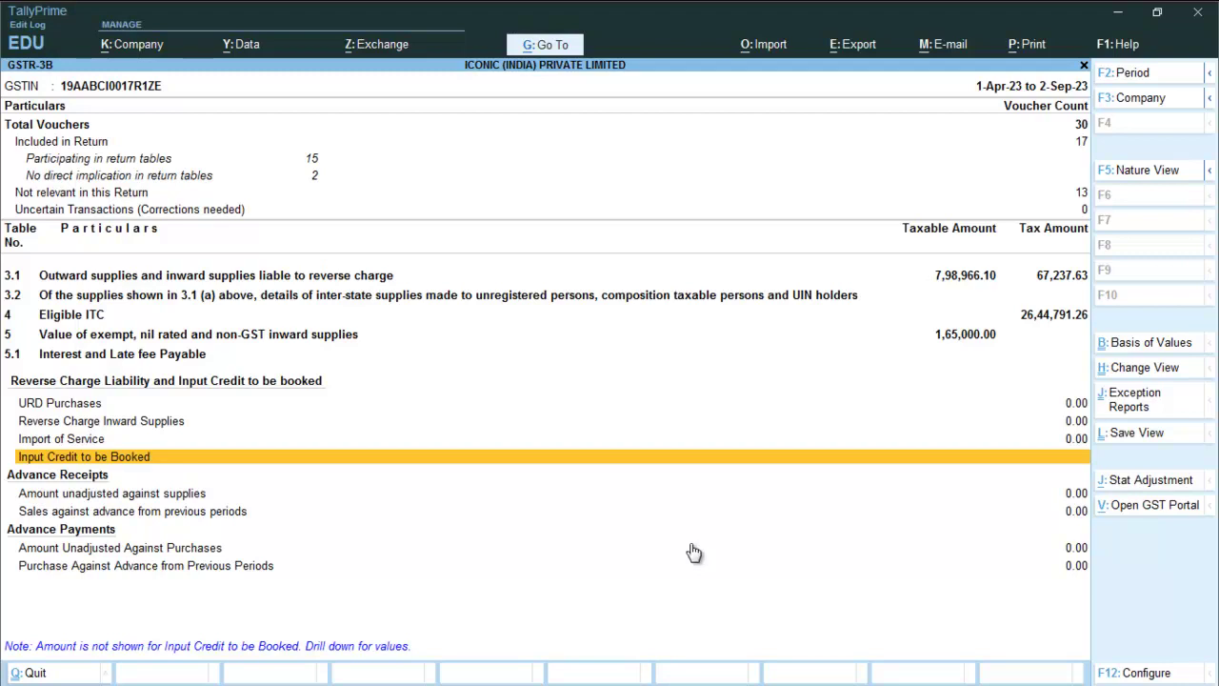
Expand table 3.1, Outward supplies and inward supplies liable to reverse charge, to show its breakdown
key(Up)
key(Up)
key(Up)
key(Up)
key(Up)
key(Up)
key(Up)
key(Up)
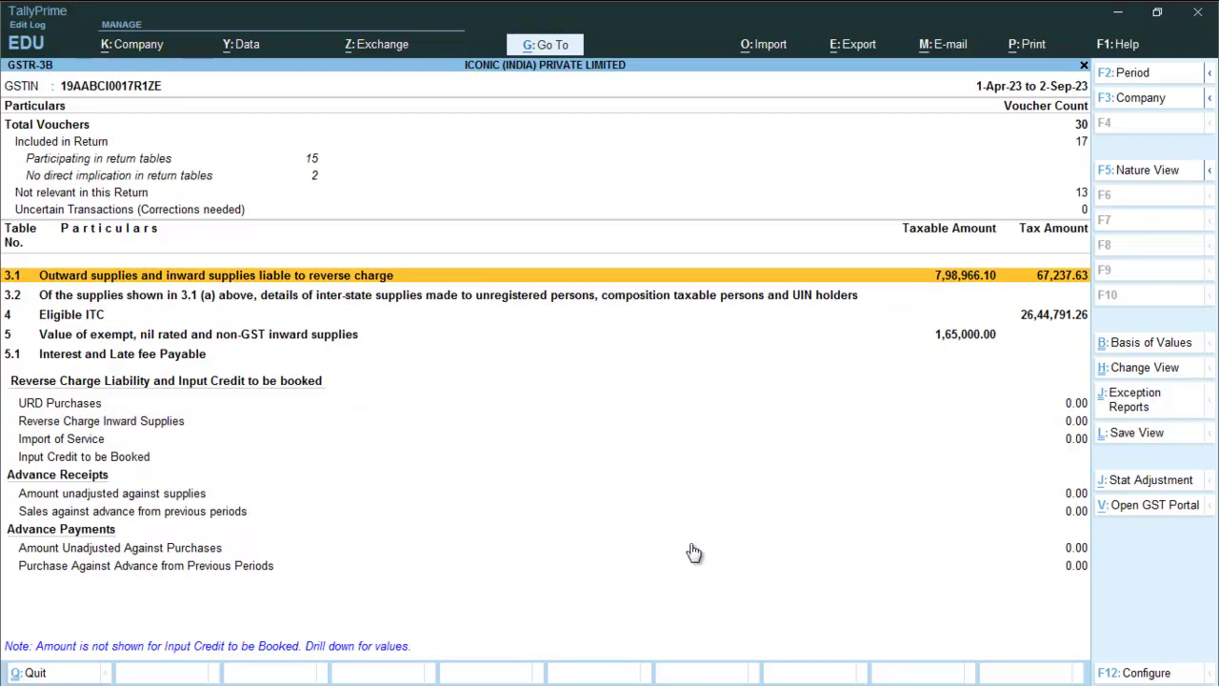
key(shift+Return)
Drill down into Outward taxable supplies (zero rated), examine the listed export voucher, and return to GSTR-3B
key(Down)
key(Down)
key(Down)
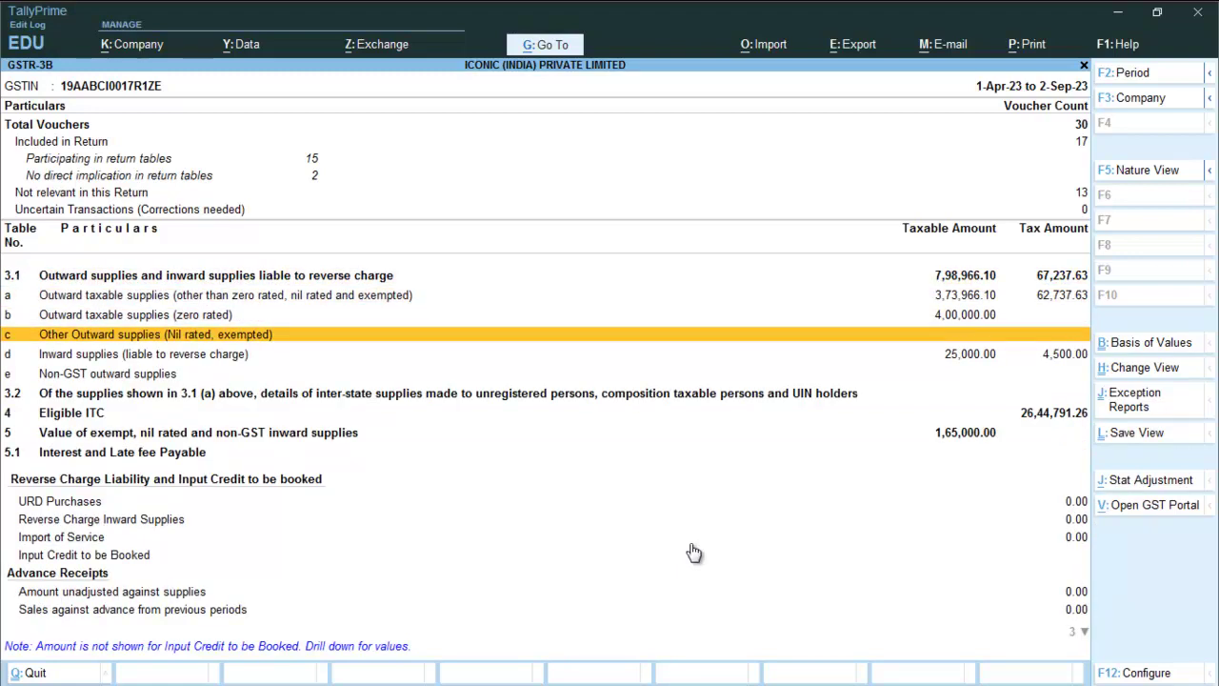
key(Up)
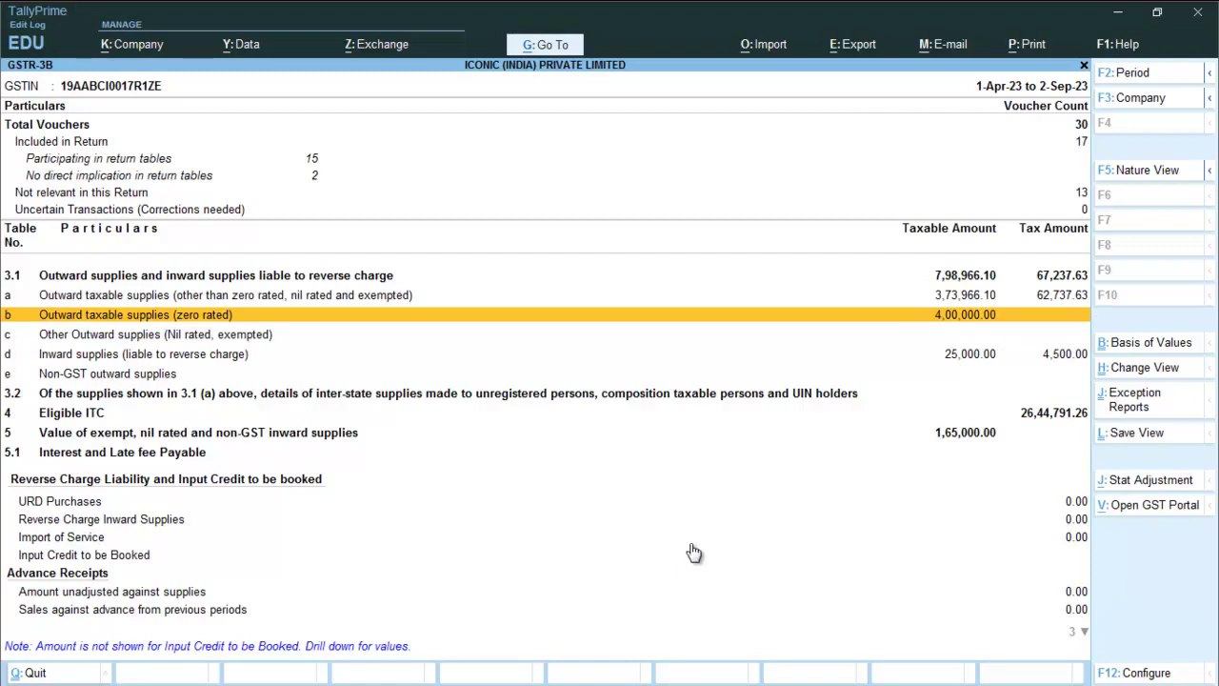
key(Return)
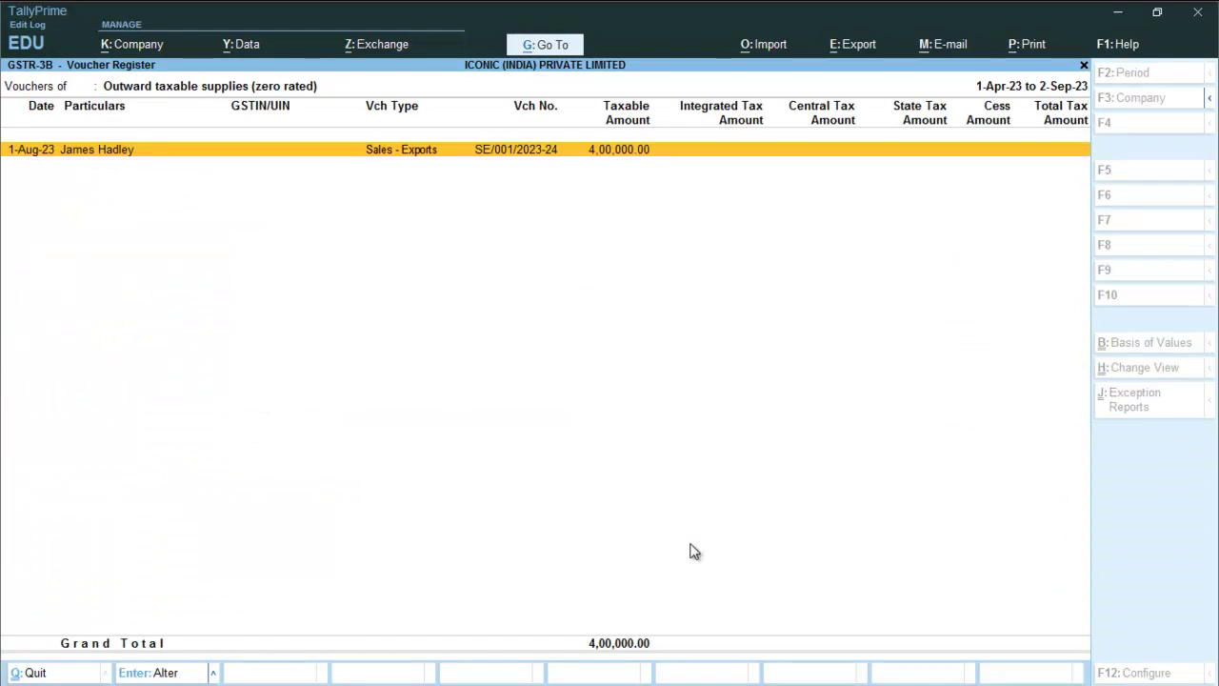
key(Escape)
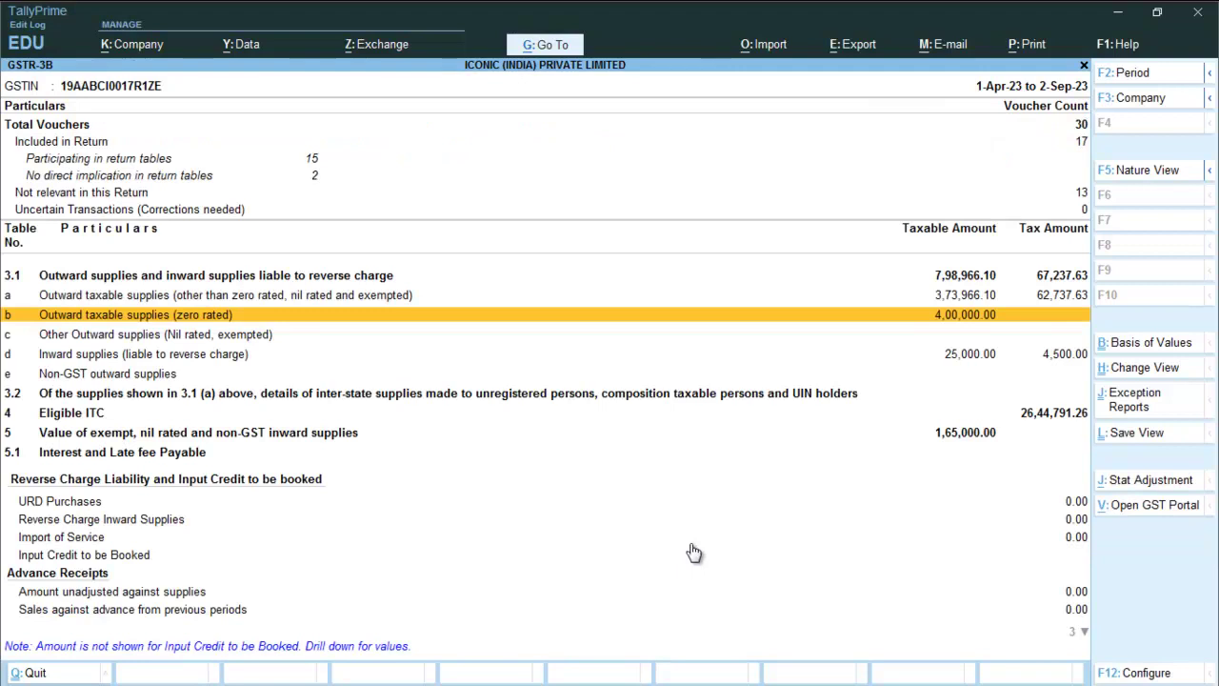
Switch GSTR-3B to Nature View and examine the Interstate Sales row under Outward Supplies
key(F5)
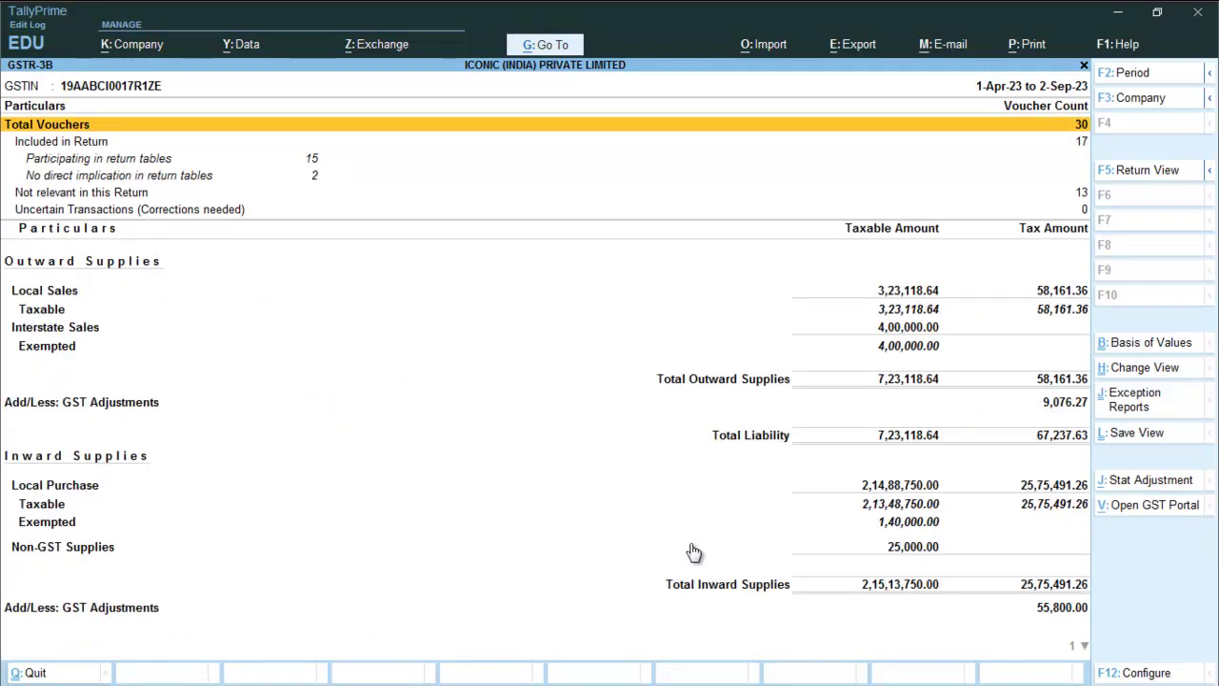
key(Down)
key(Down)
key(Down)
key(Down)
key(Down)
key(Down)
key(Down)
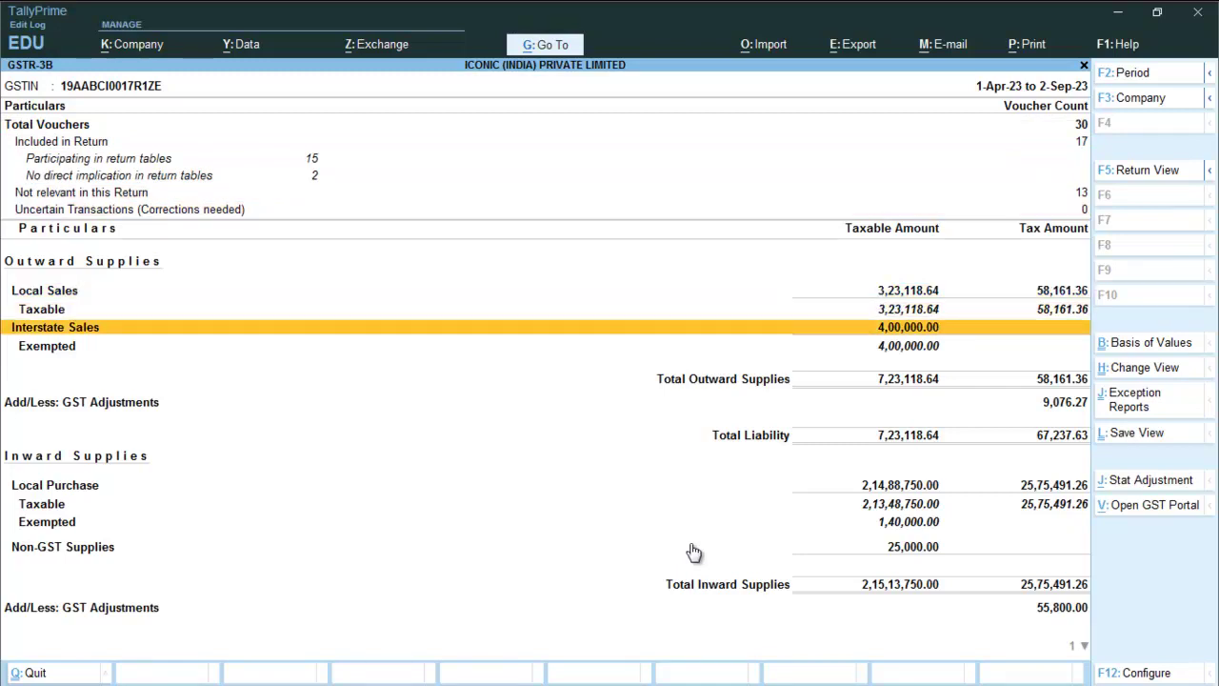
Show the Nature View in detail, examine Exports LUT/Bond under the exempted Interstate Sales, and close GSTR-3B
key(Down)
key(Down)
key(Up)
key(Up)
key(alt+F5)
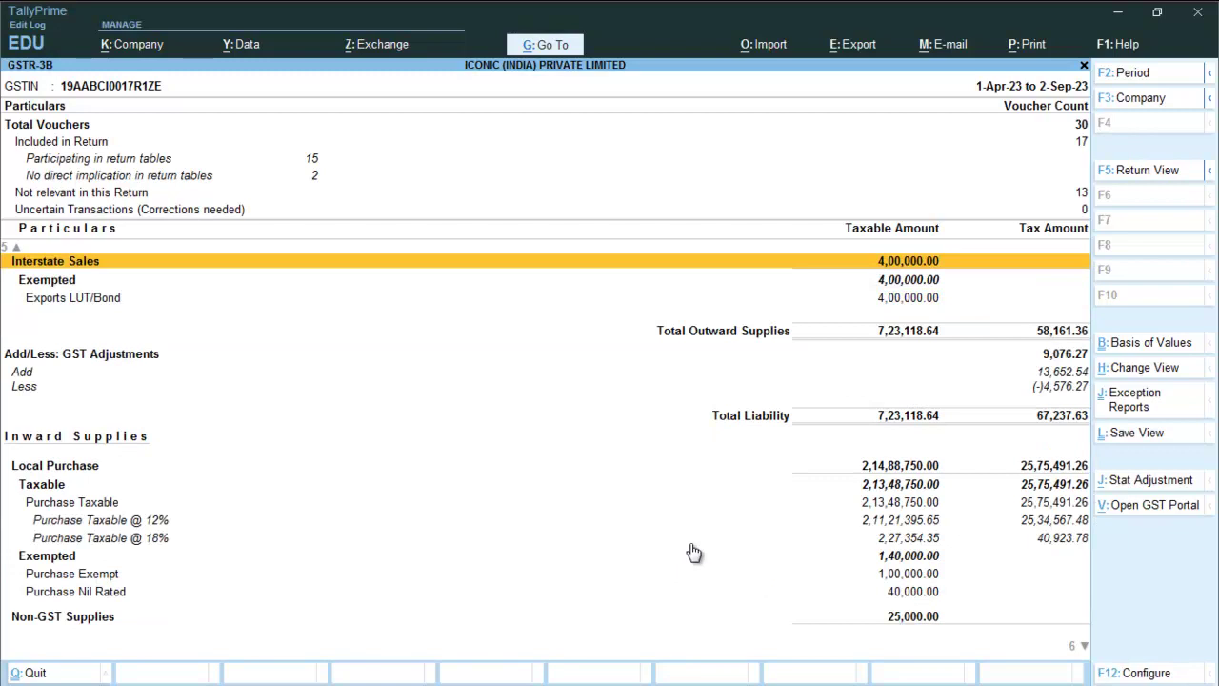
key(Down)
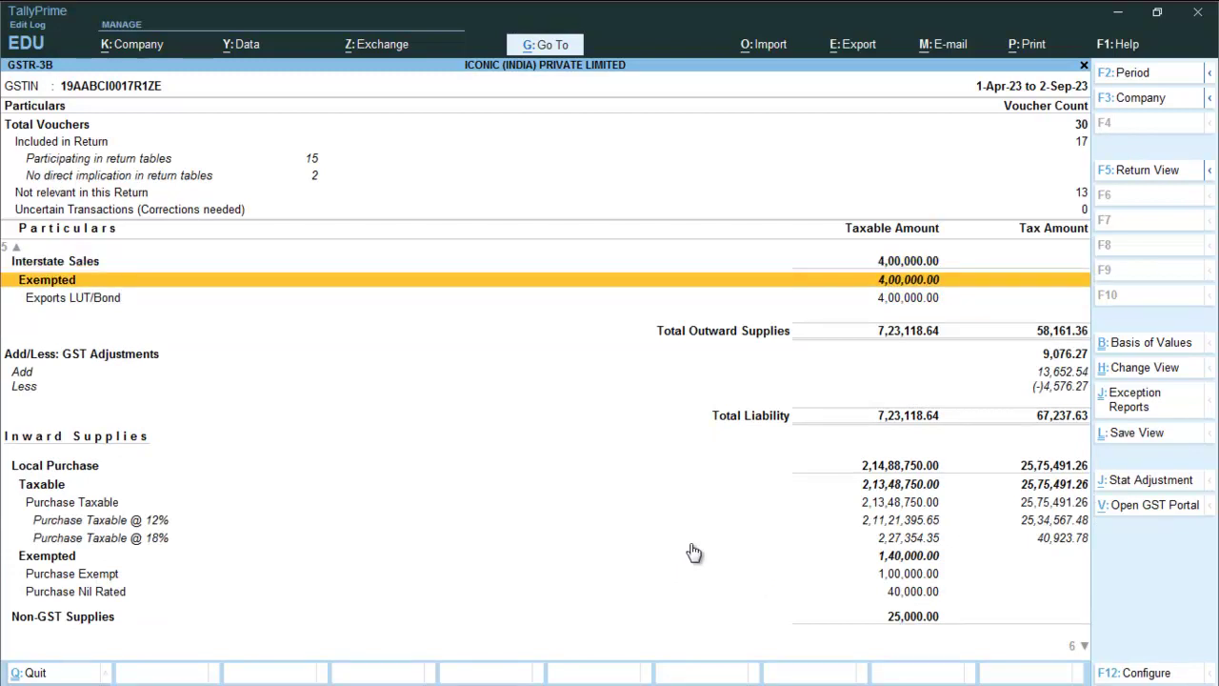
key(Down)
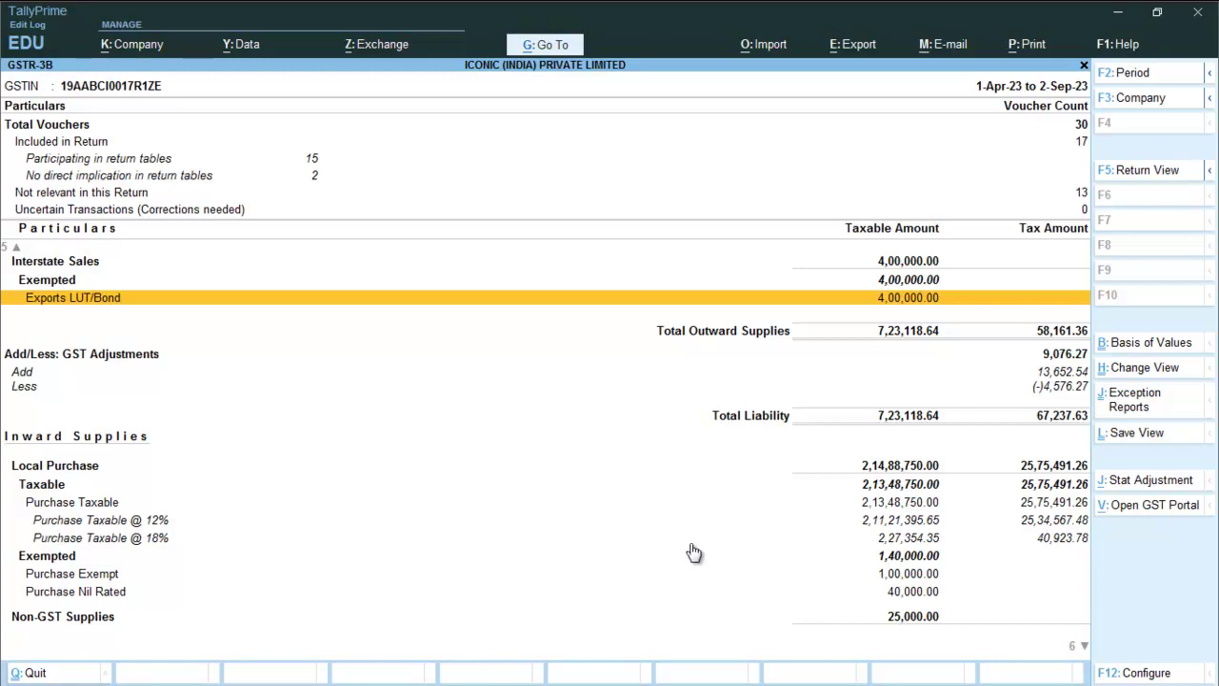
key(Escape)
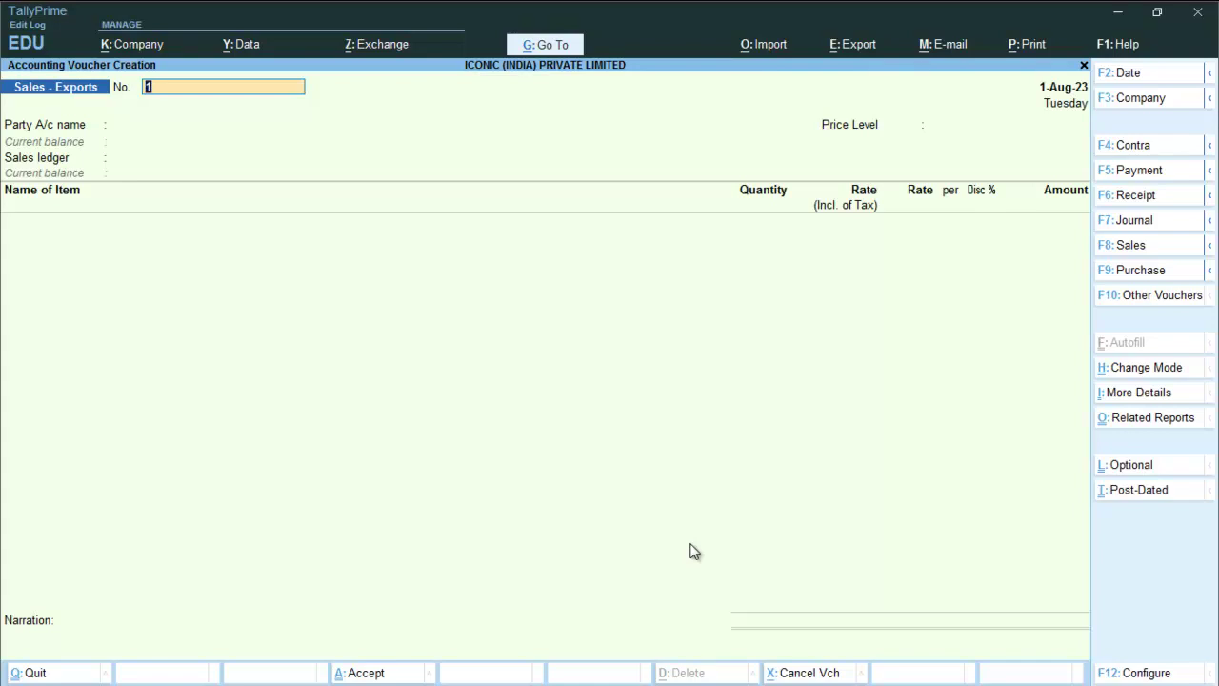
Start a Receipt voucher and date it 31-Aug-23
key(F6)
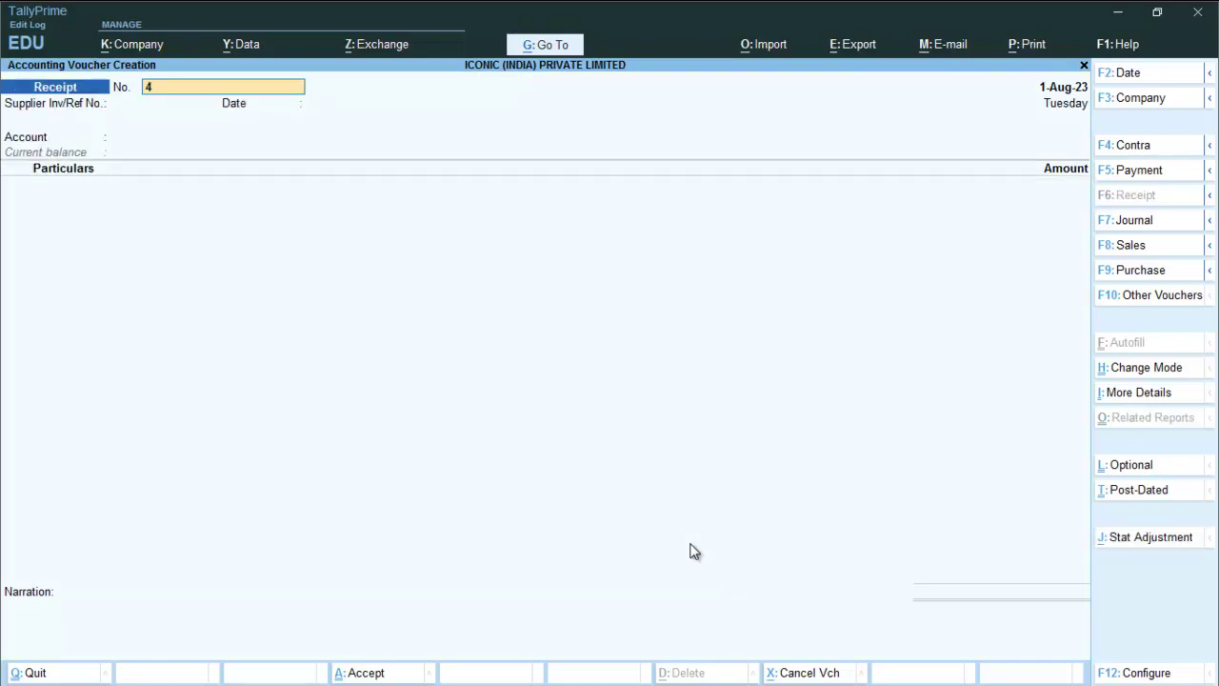
key(F2)
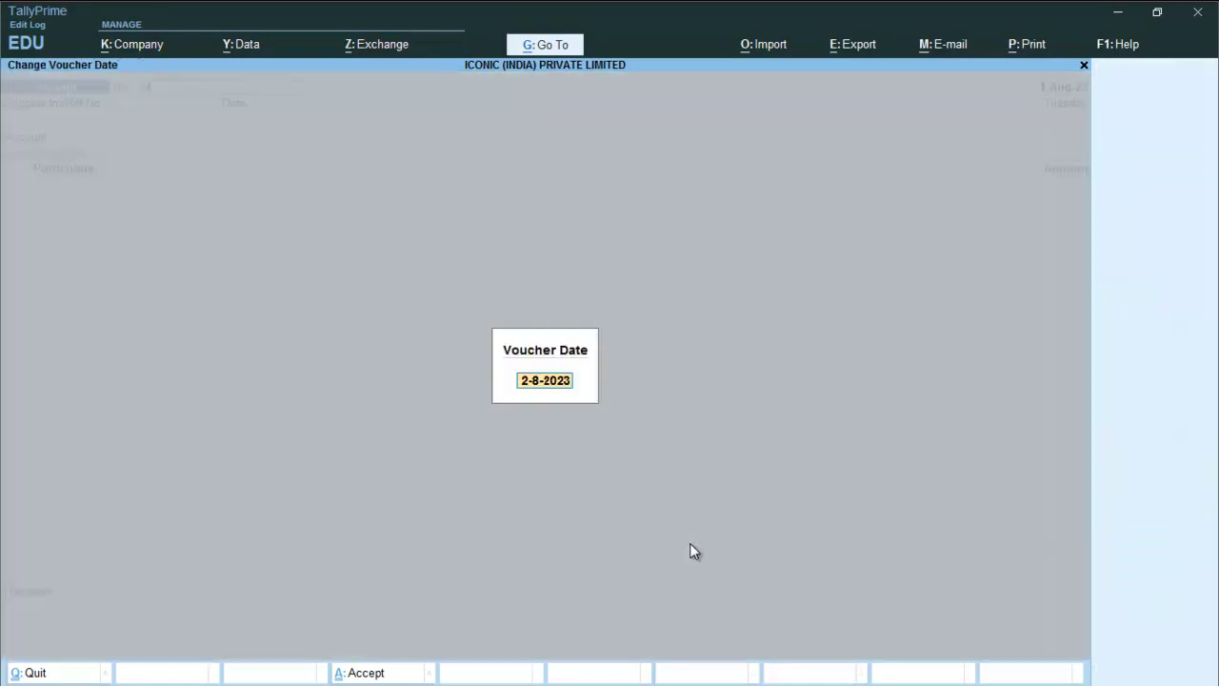
text(31-8)
key(Return)
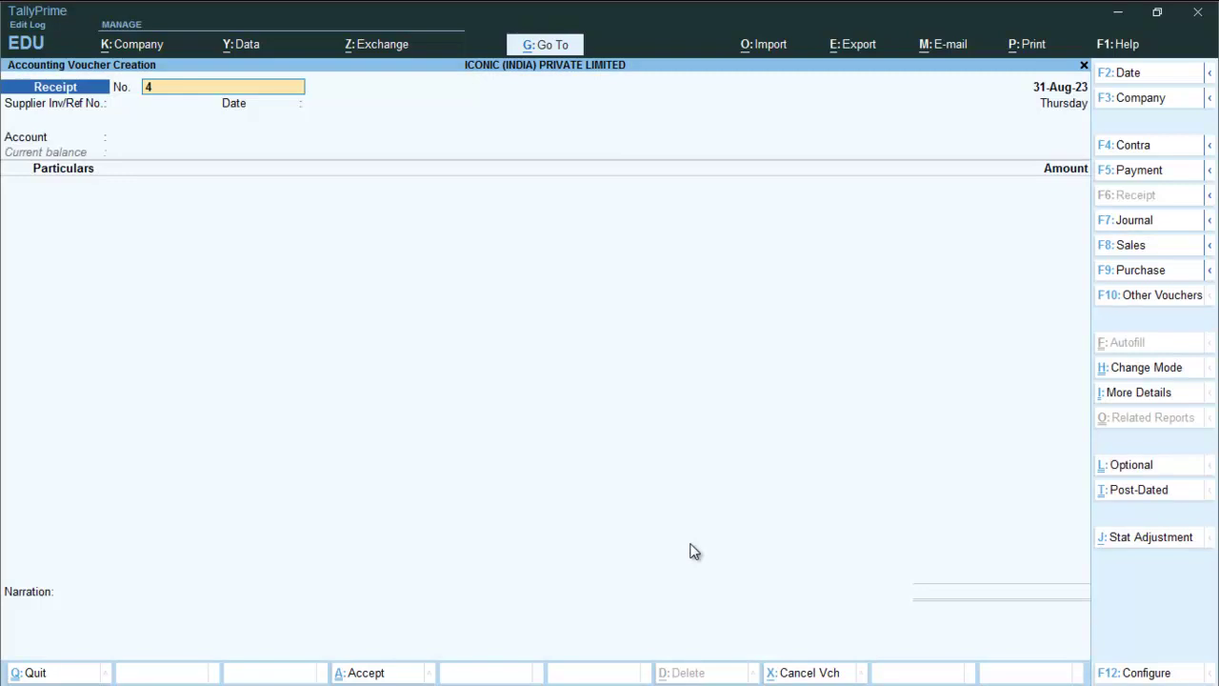
Enter the receipt's reference number SE/001/2023-24 with the reference date 1-Aug-23
key(Return)
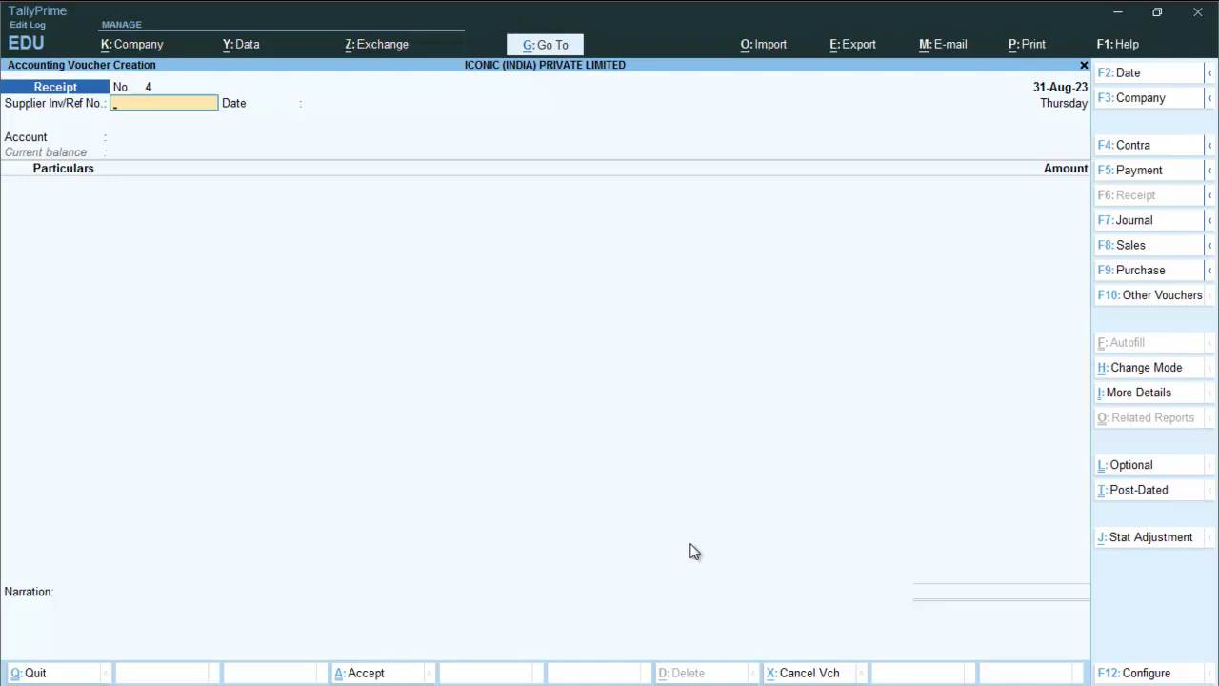
text(SE/001/2023-24)
key(Return)
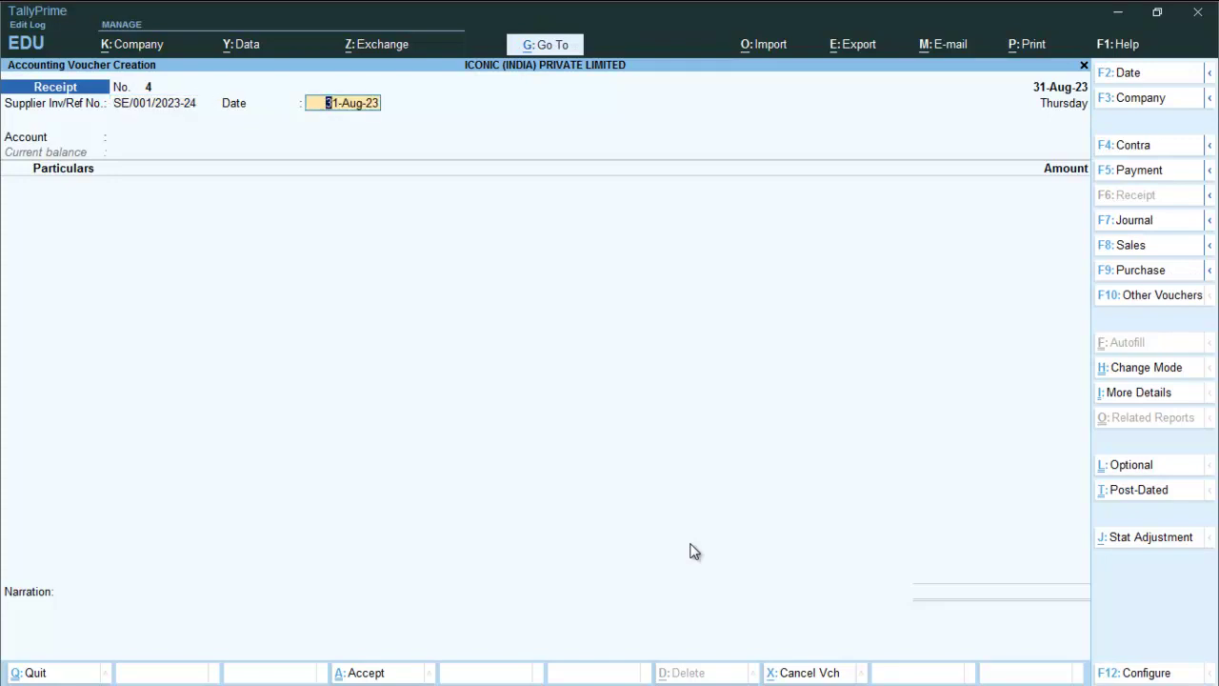
text(1.8)
key(Return)
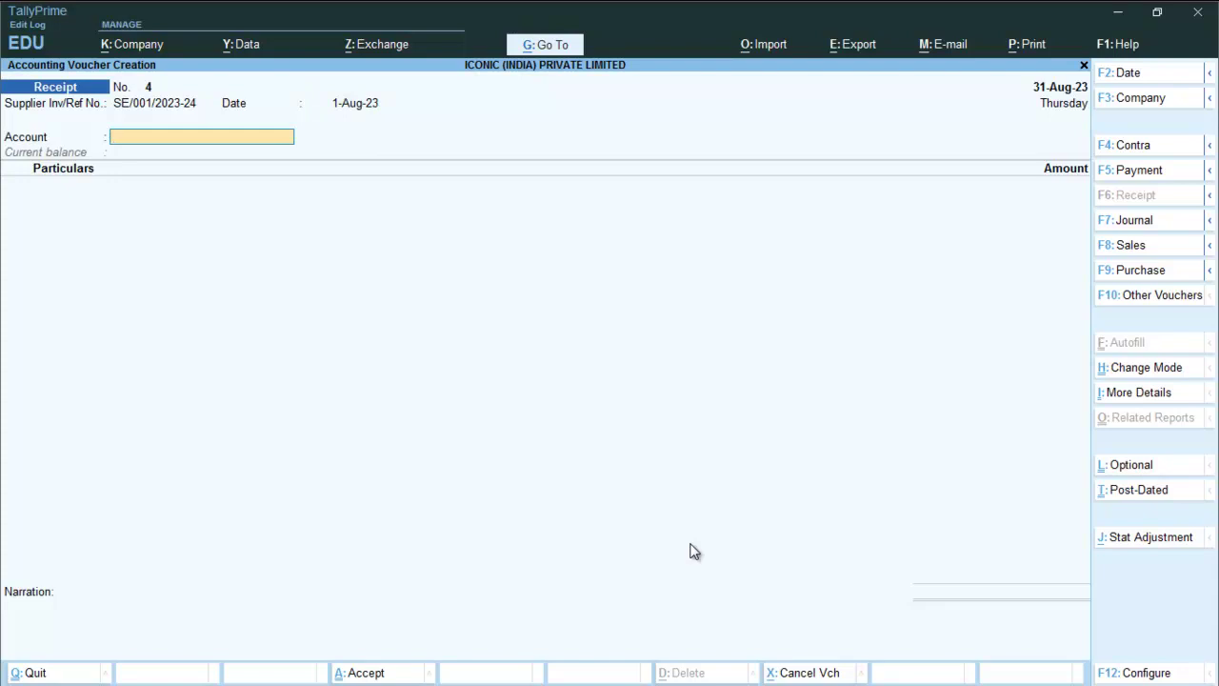
Choose SBI as the account that receives the payment
key(Down)
key(Down)
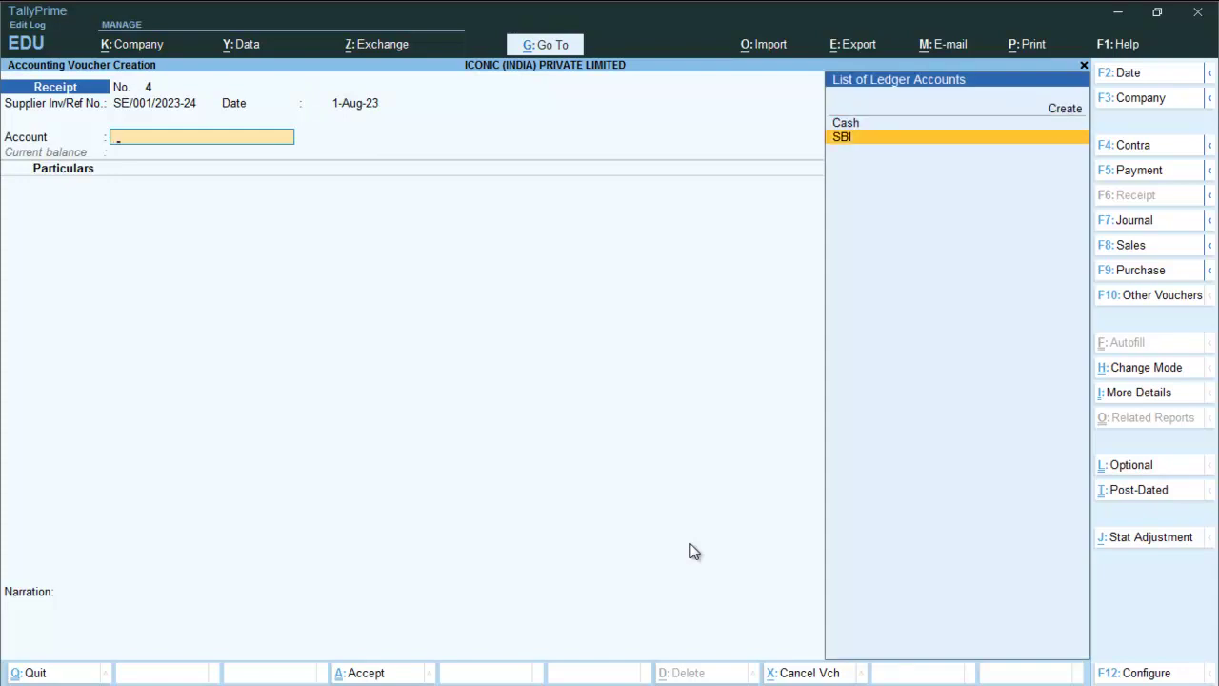
key(Return)
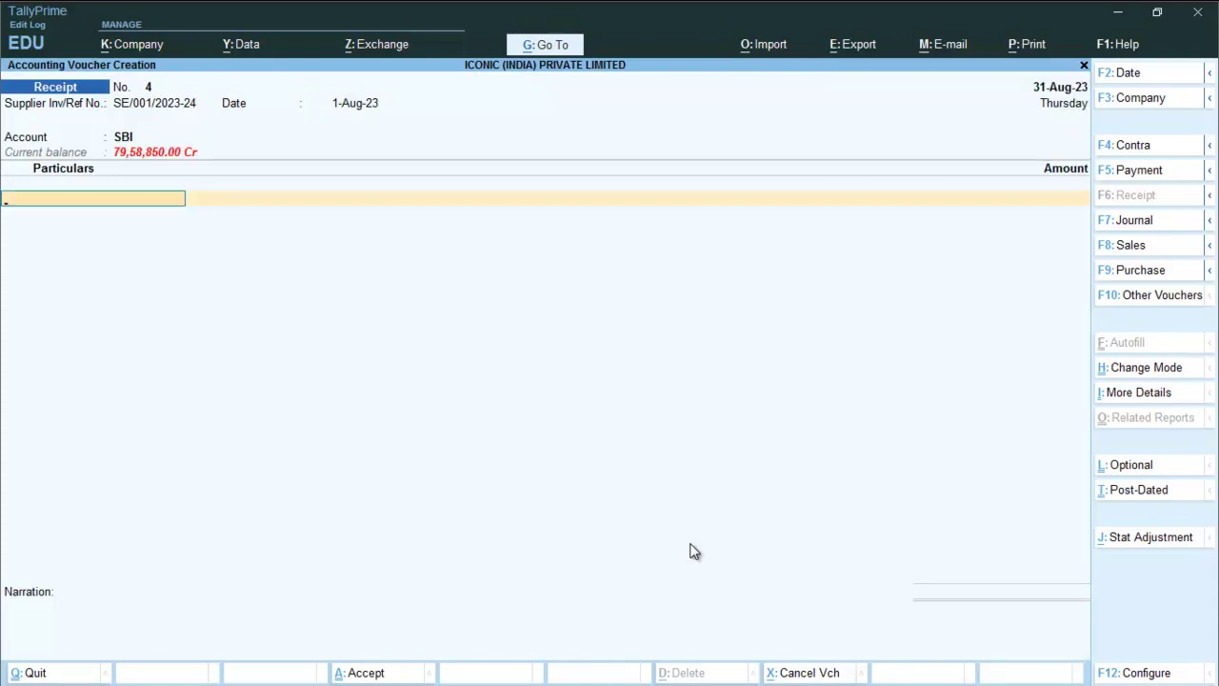
Credit the export customer's ledger with 5000 $ at an exchange rate of ₹ 85 per dollar
key(Down)
key(Down)
key(Down)
key(Down)
key(Down)
key(Down)
key(Down)
key(Down)
key(Down)
key(Down)
key(Down)
key(Down)
key(Down)
key(Down)
key(Down)
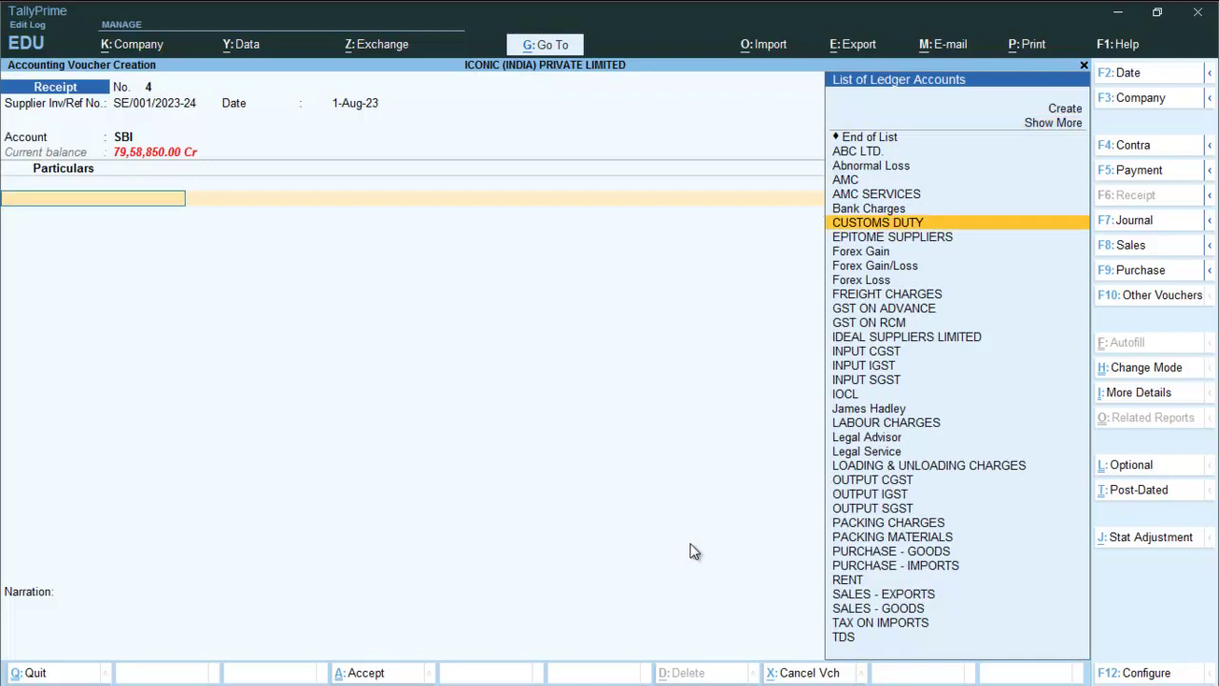
key(Down)
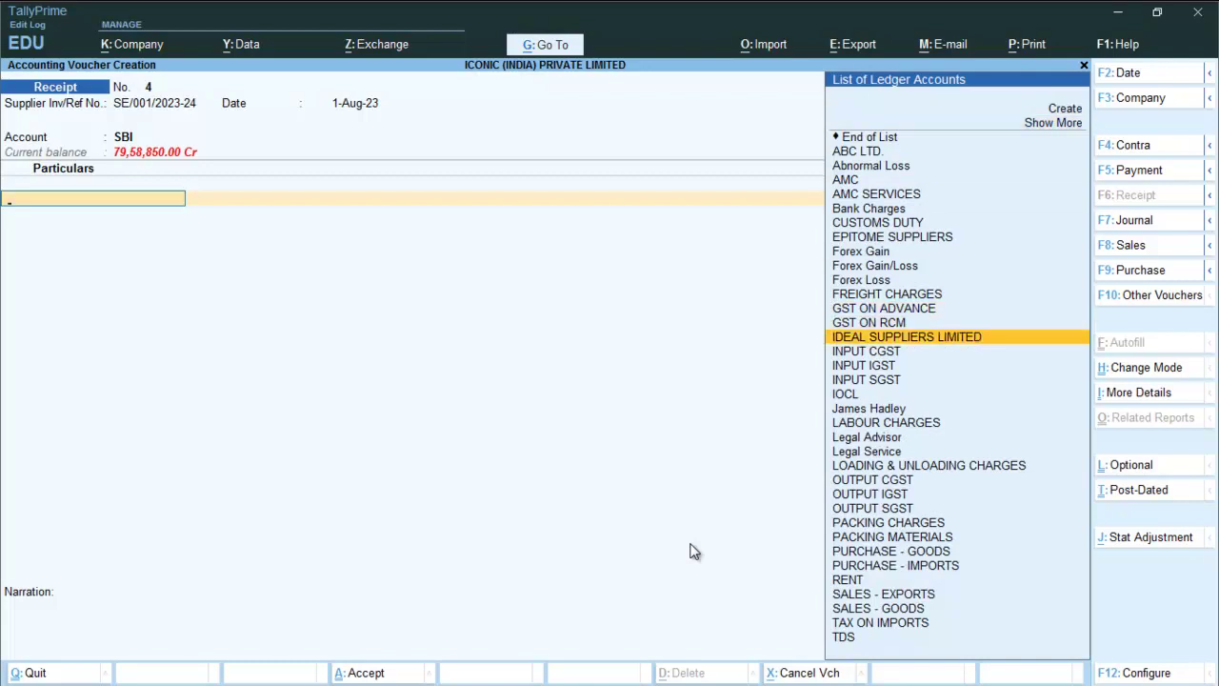
key(Down)
key(Down)
key(Down)
key(Down)
key(Down)
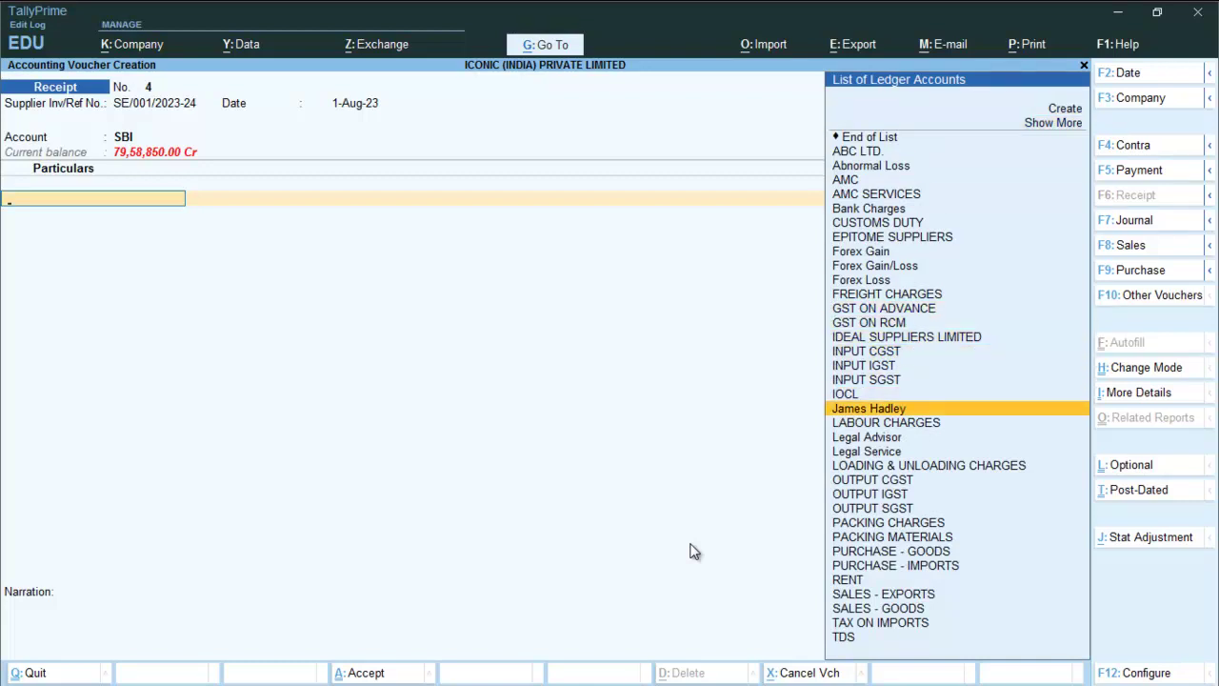
key(Return)
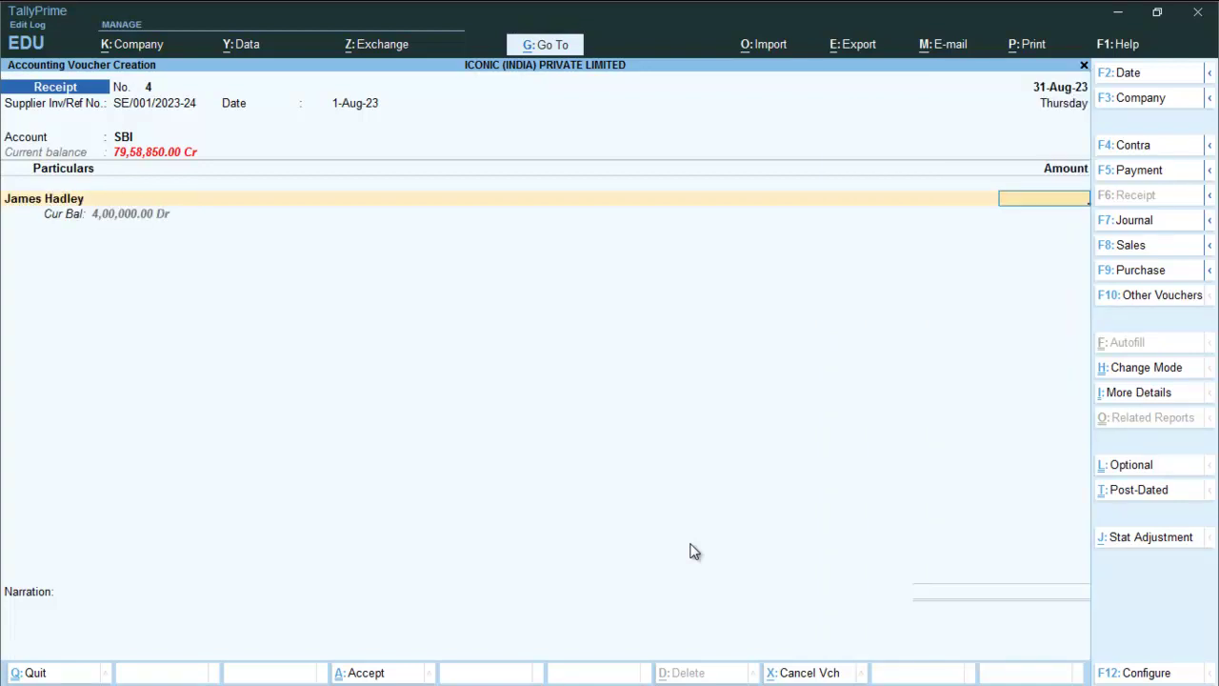
text(5000$)
key(Return)
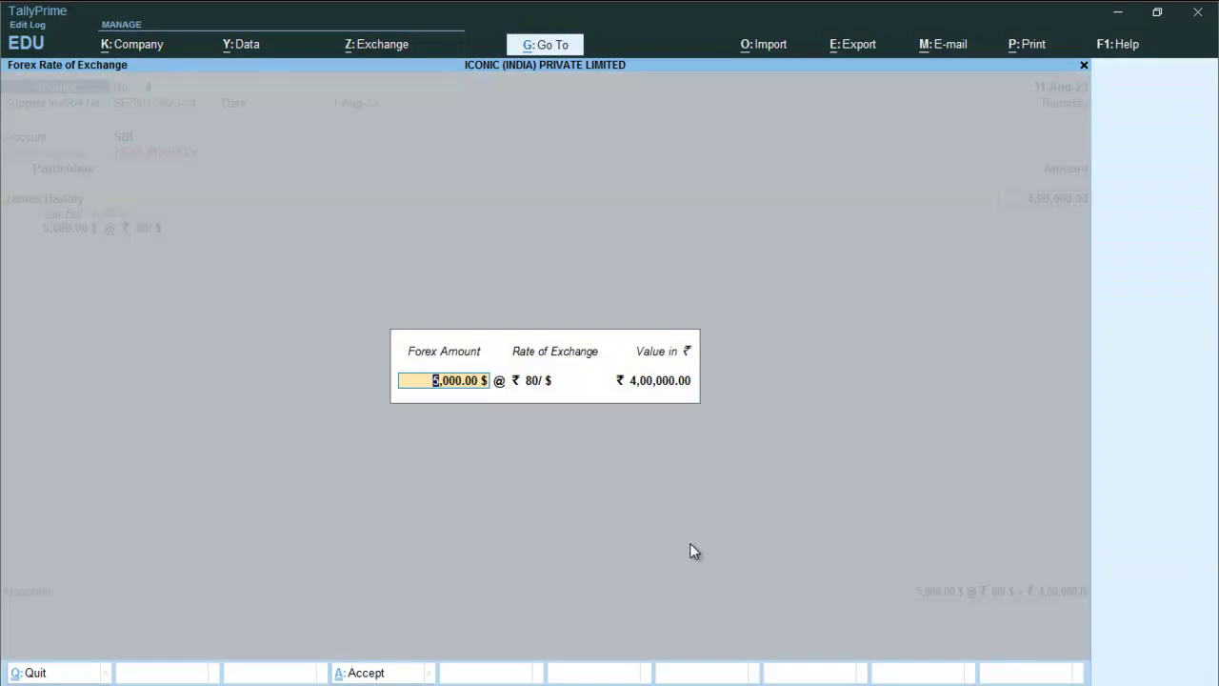
key(Return)
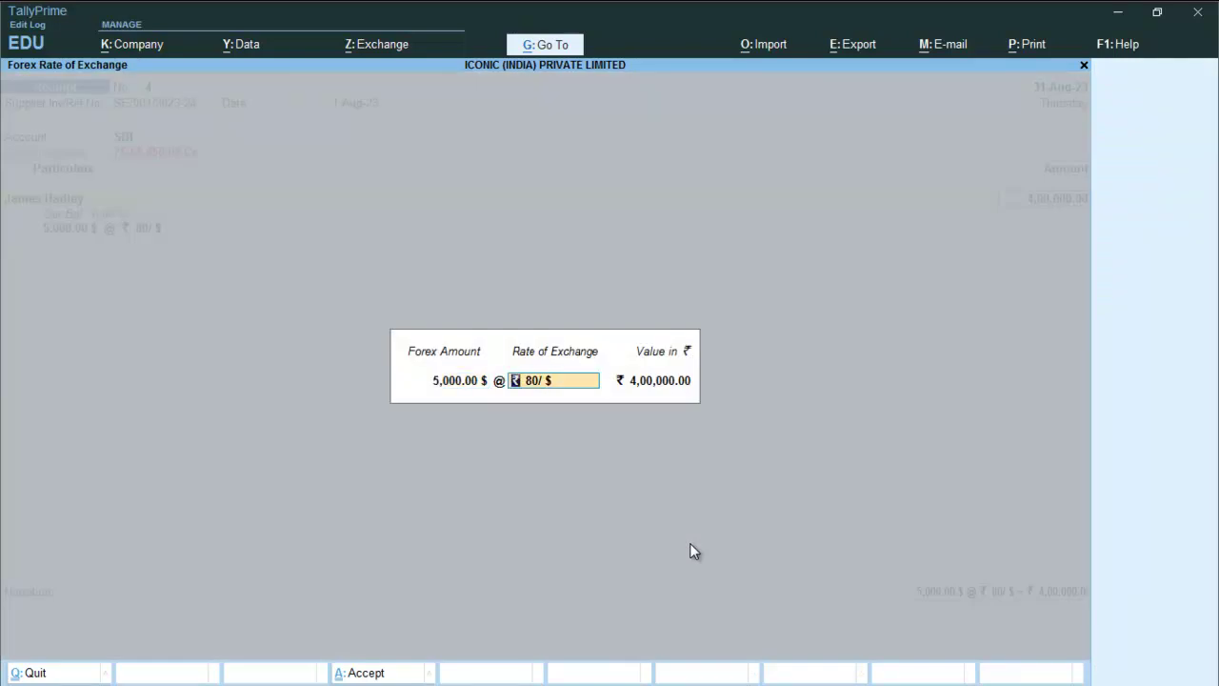
text(85)
key(Return)
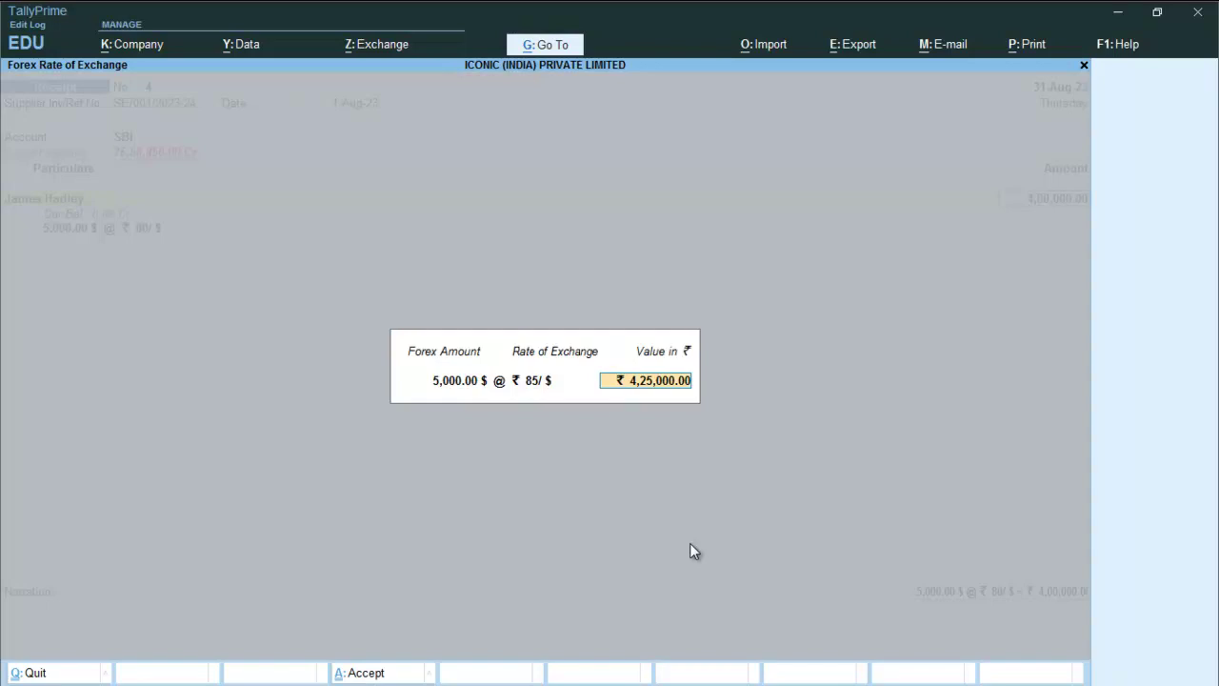
key(Return)
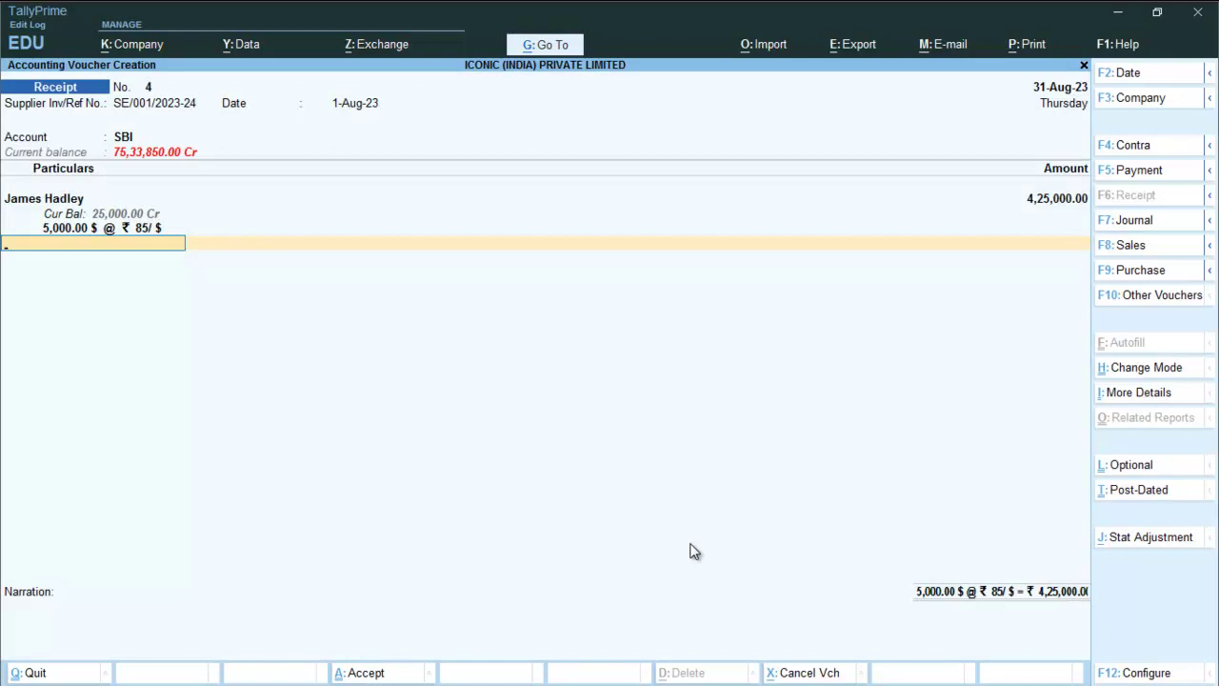
Add a Bank Charges line with an amount of -1750 to the receipt
text(BANK)
key(Return)
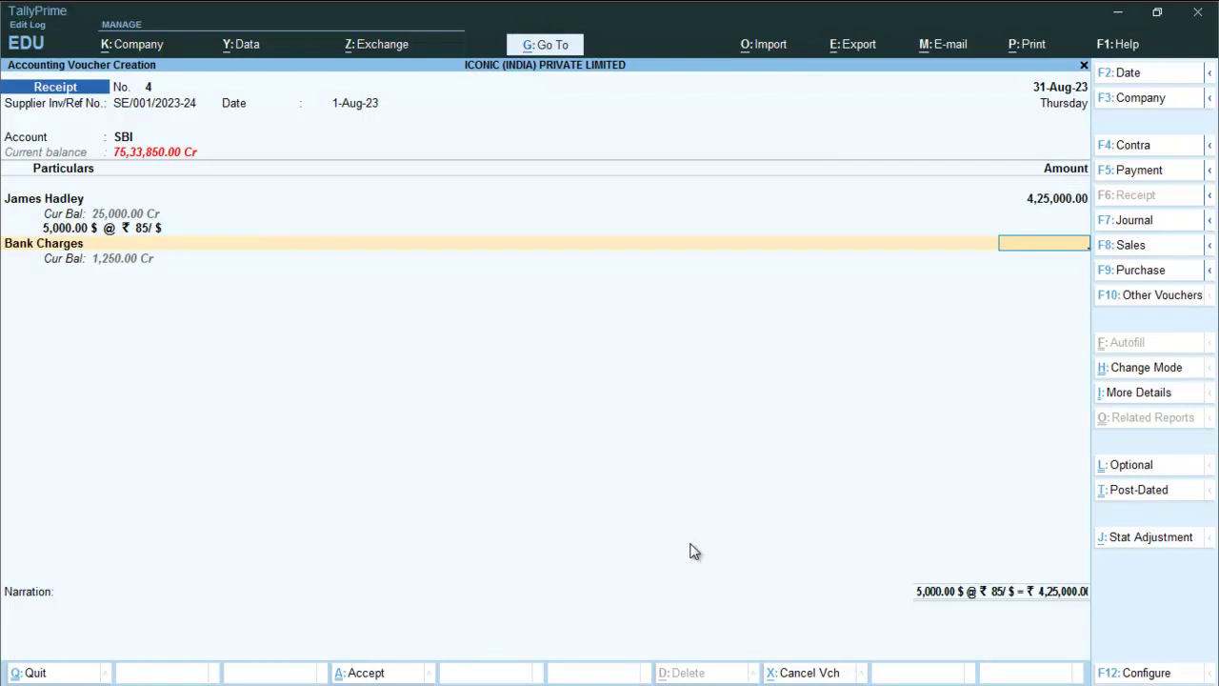
text(-1750)
key(Return)
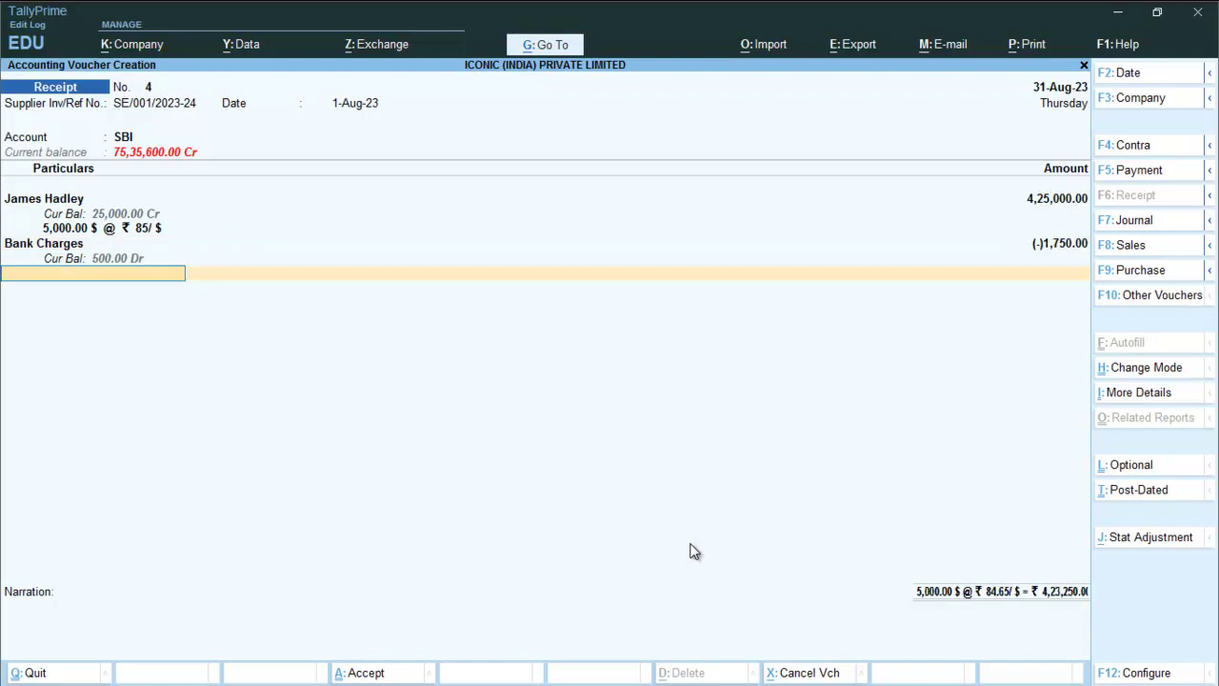
Complete the SBI bank allocation with e-Fund Transfer as the transaction type
key(Return)
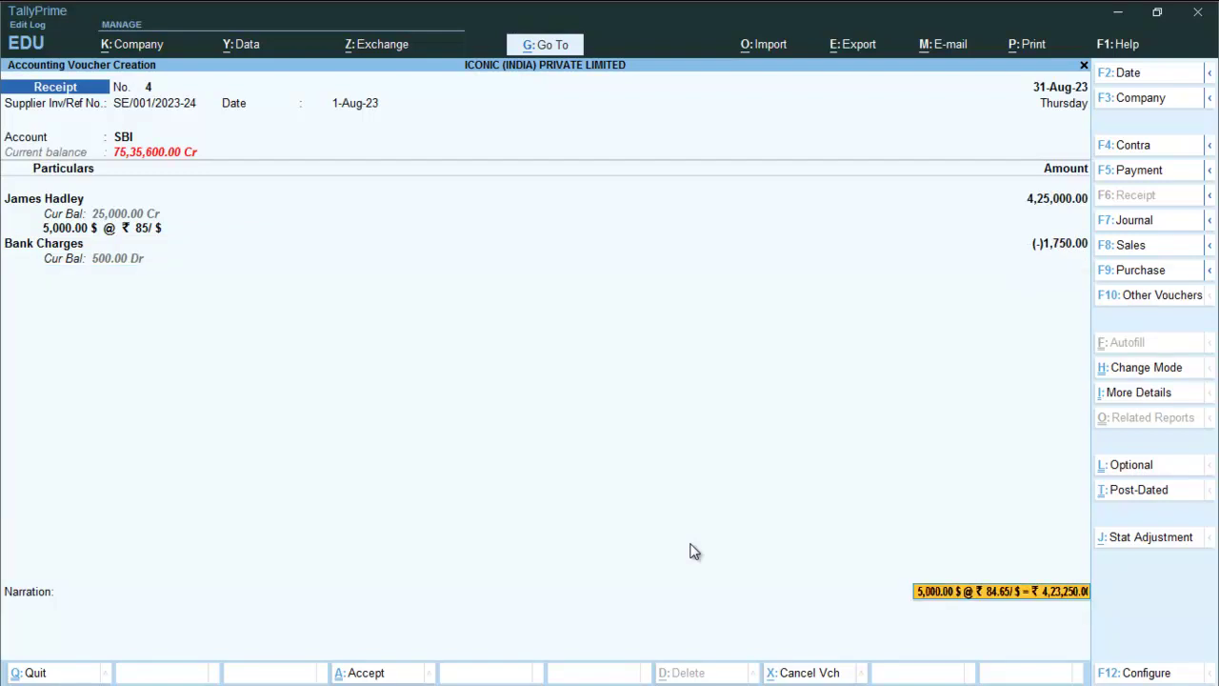
key(Return)
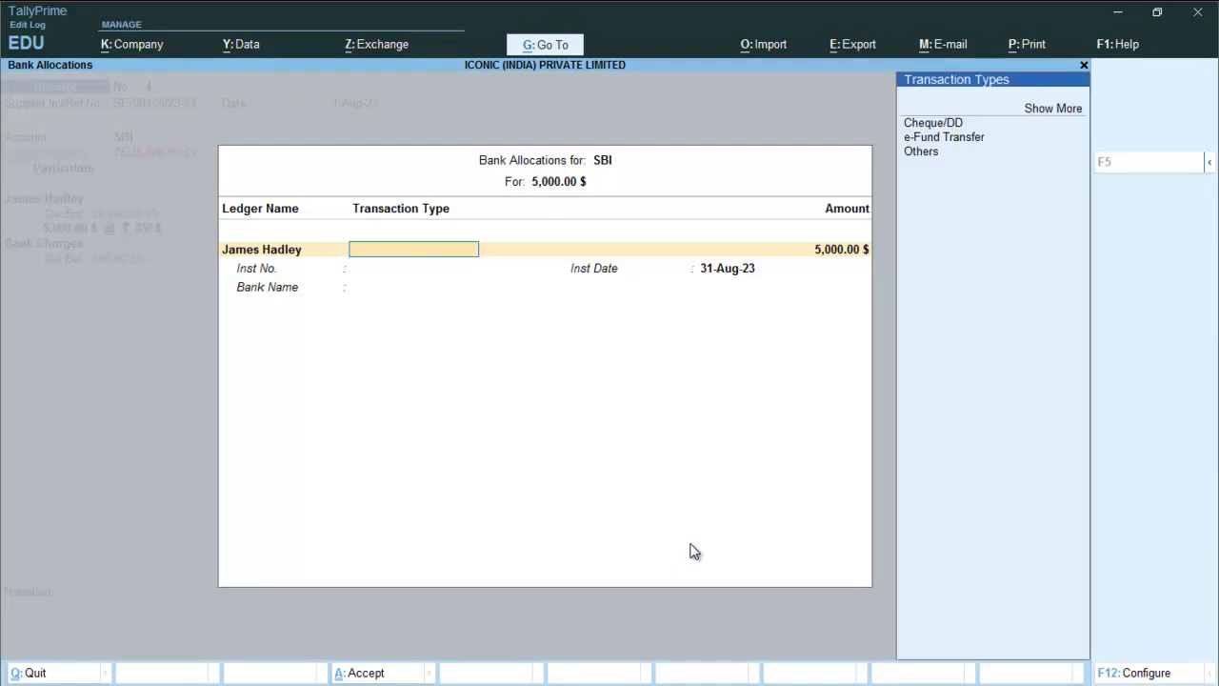
text(e)
key(Return)
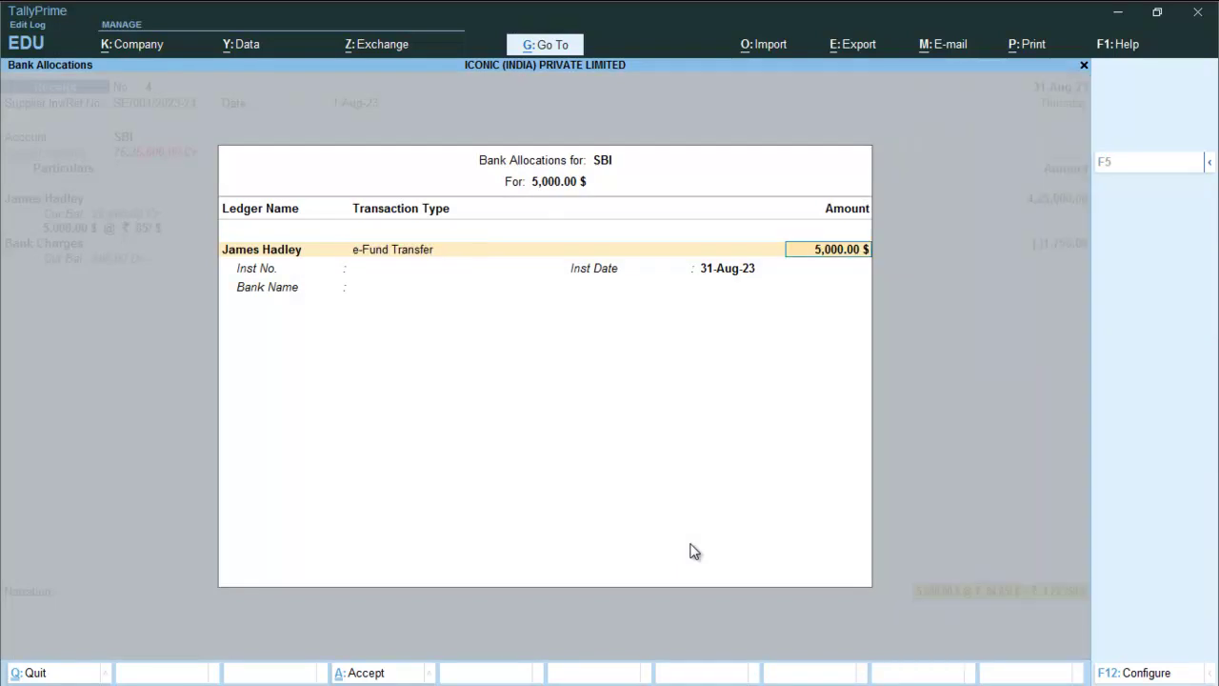
key(ctrl+a)
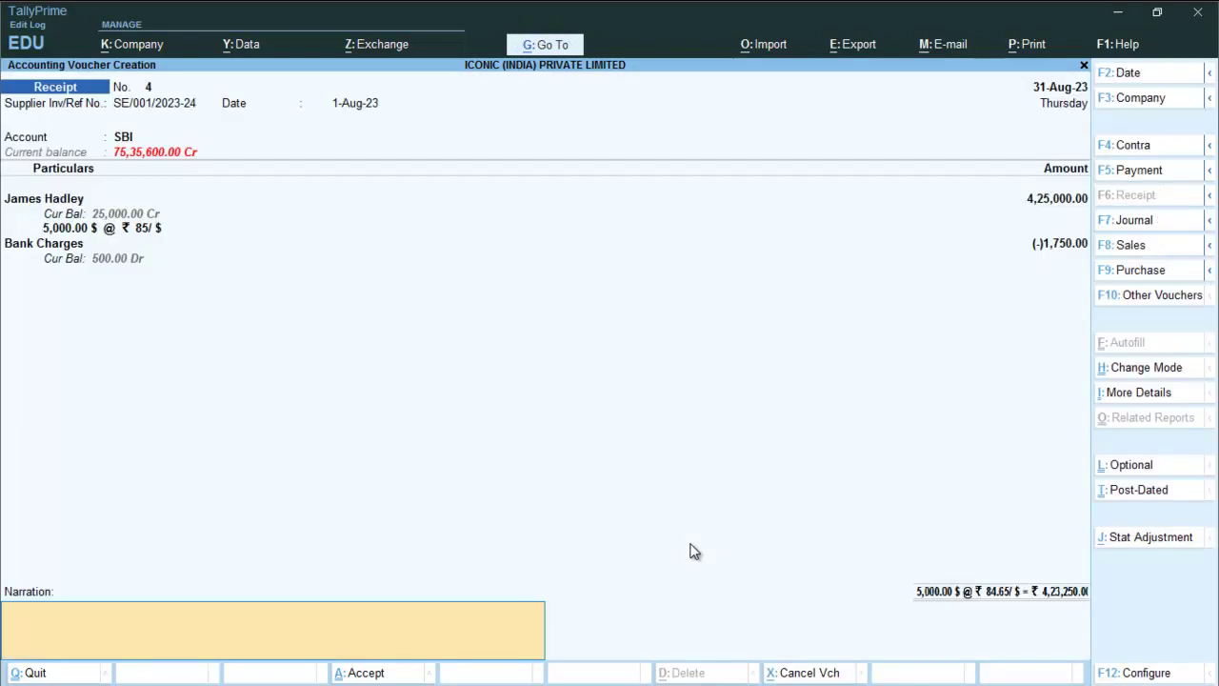
Enter the narration INWARD REMITTANCE and save the receipt voucher
text(INWARD REMITTA)
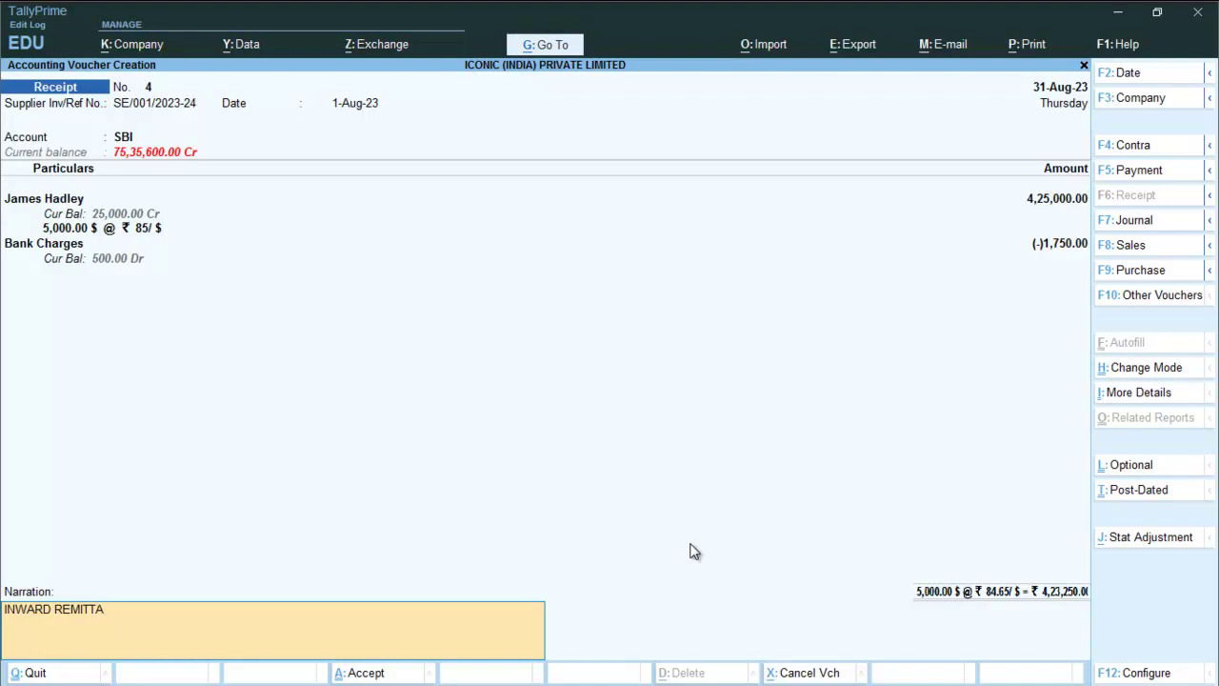
text(NCE)
key(Return)
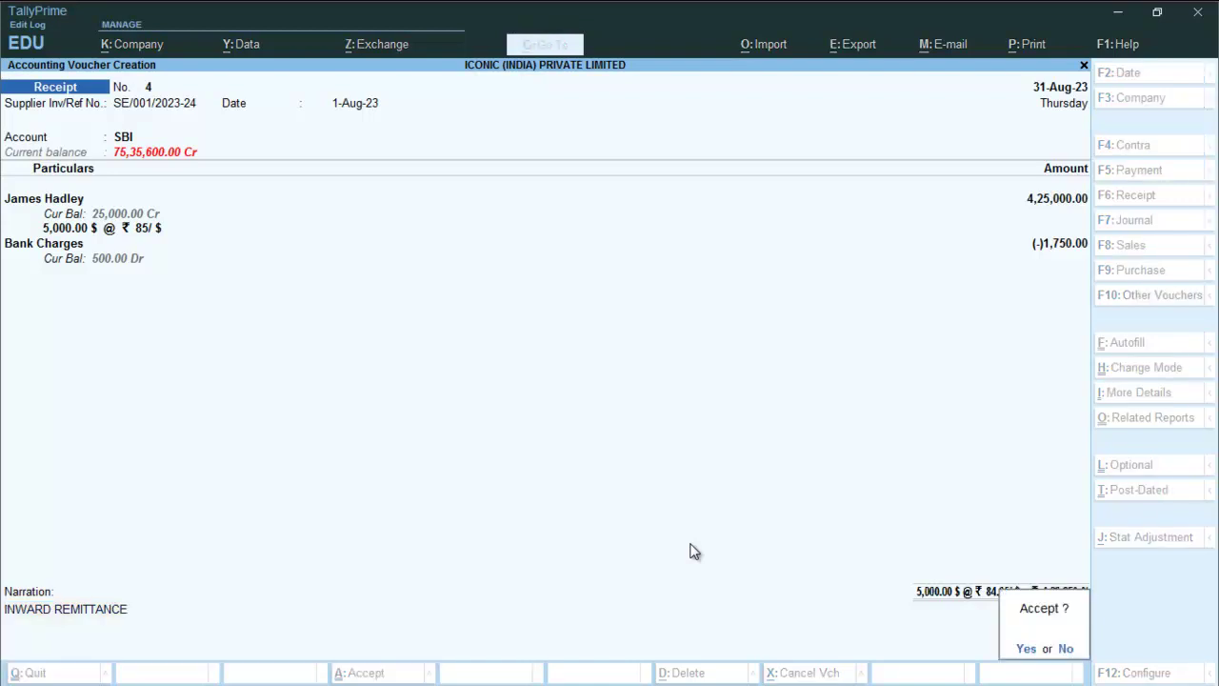
key(Return)
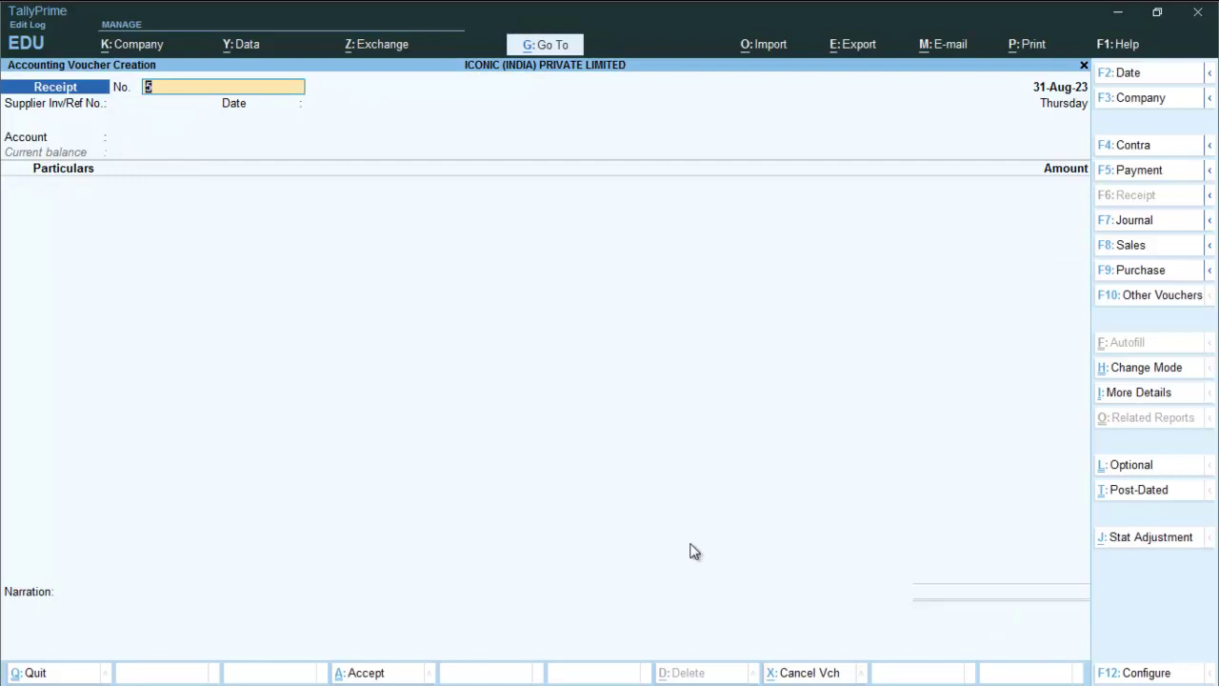
Open the Ledger Vouchers report for the export customer, examine the sale, receipt and forex gain/loss entries, and leave the report
key(ctrl)
key(alt+g)
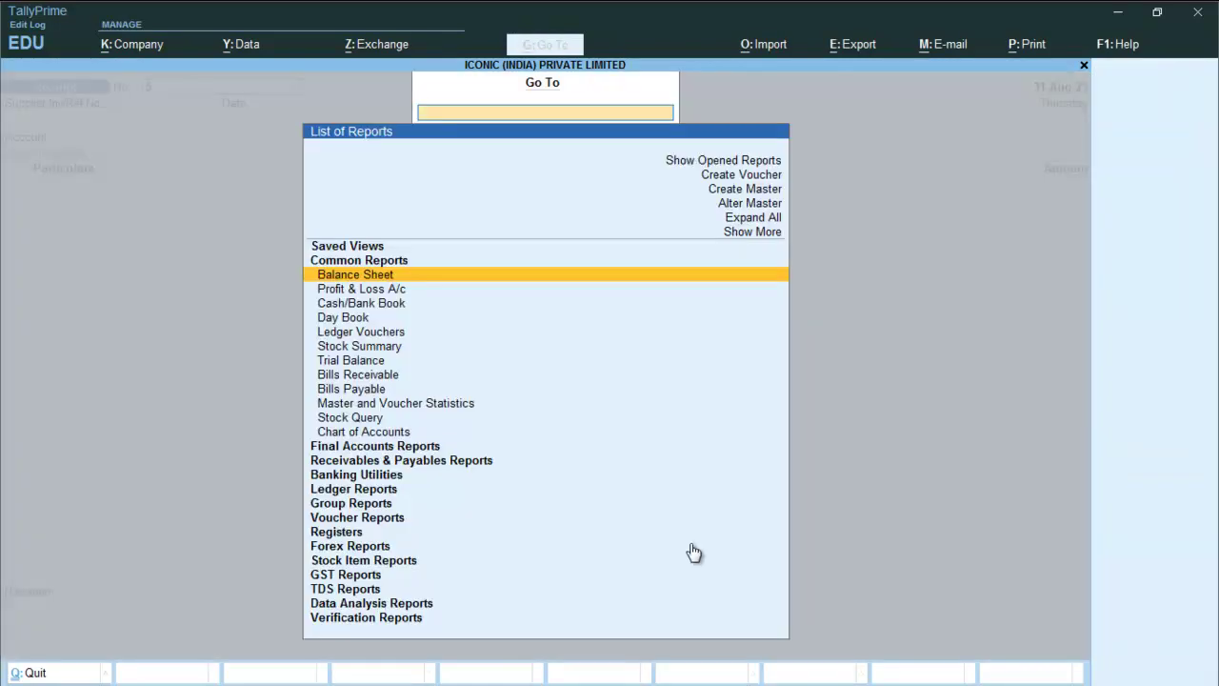
key(Down)
key(Down)
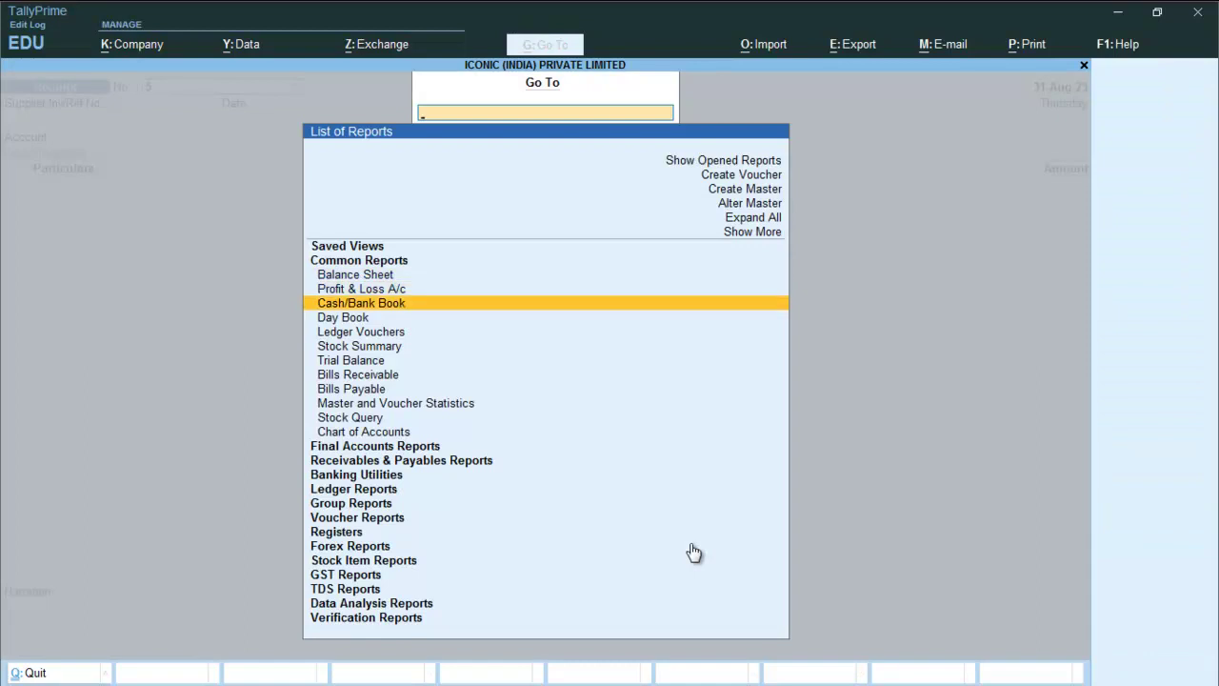
key(Down)
key(Down)
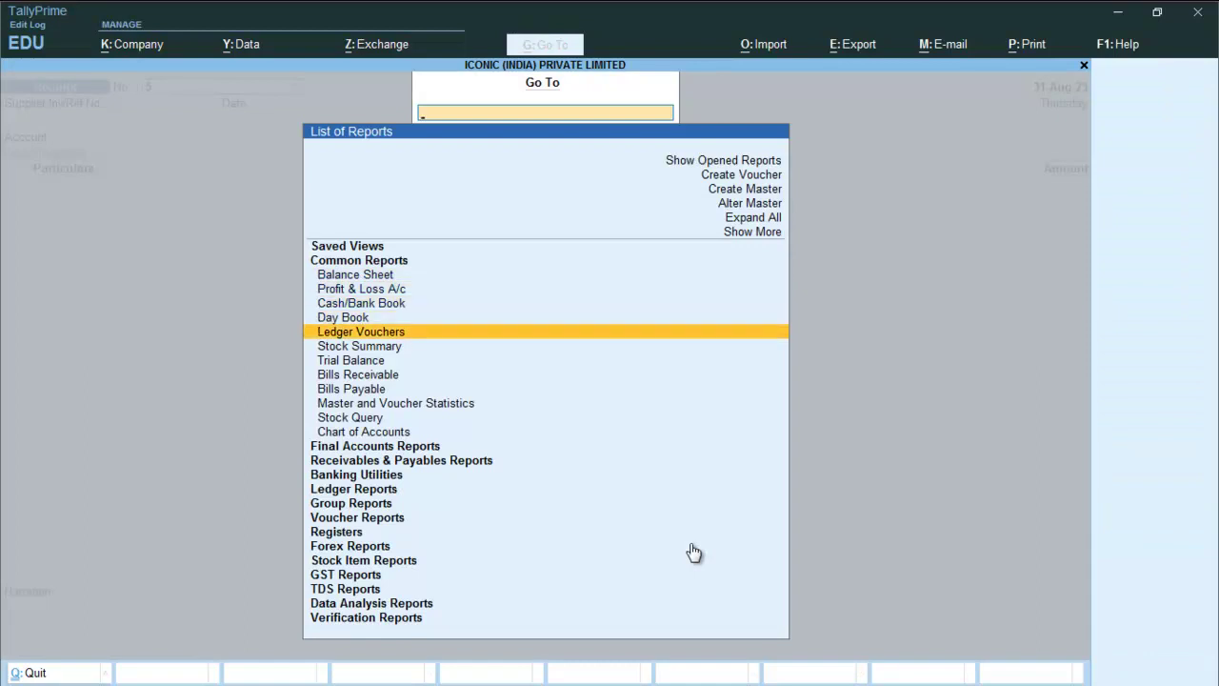
key(Return)
key(Down)
key(Down)
key(Down)
key(Down)
key(Down)
key(Down)
key(Down)
key(Down)
key(Down)
key(Down)
key(Down)
key(Down)
key(Down)
key(Down)
key(Down)
key(Down)
key(Down)
key(Down)
key(Down)
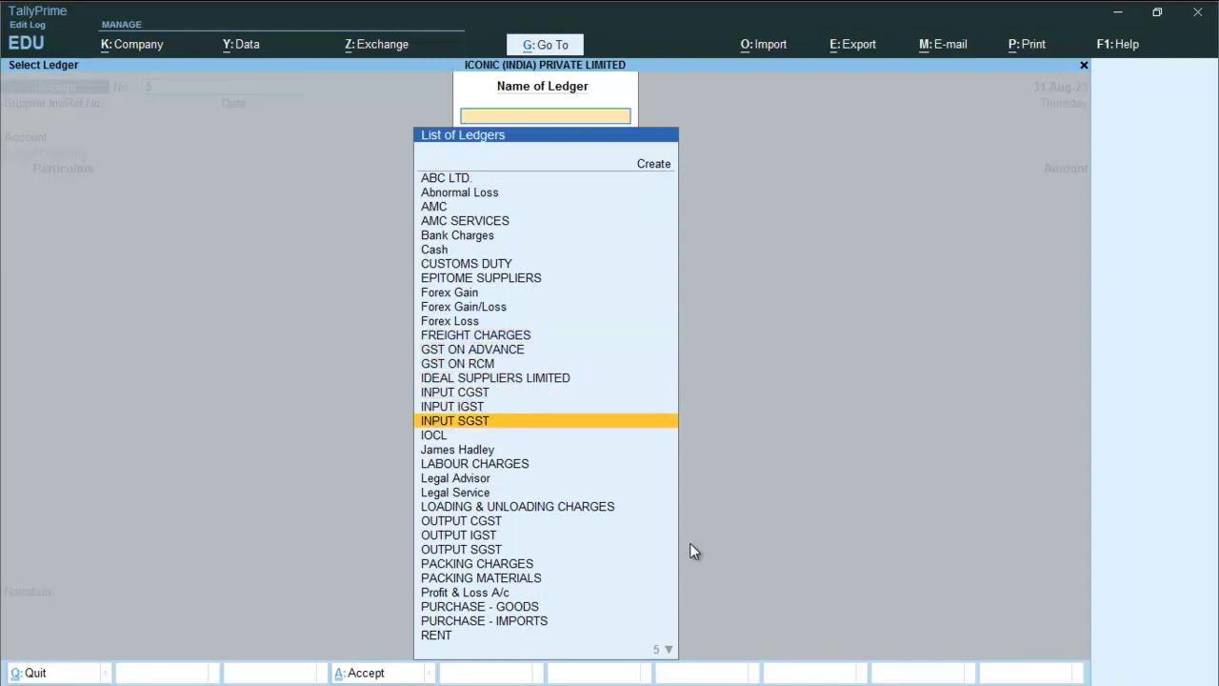
key(Return)
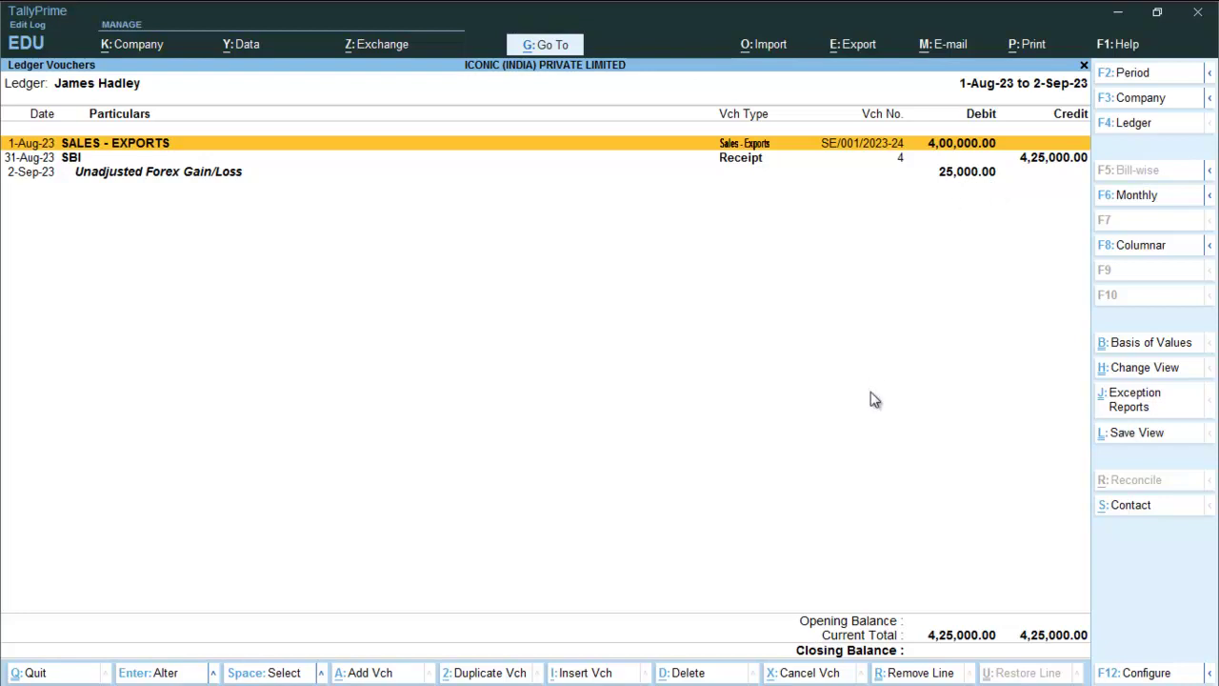
key(F4)
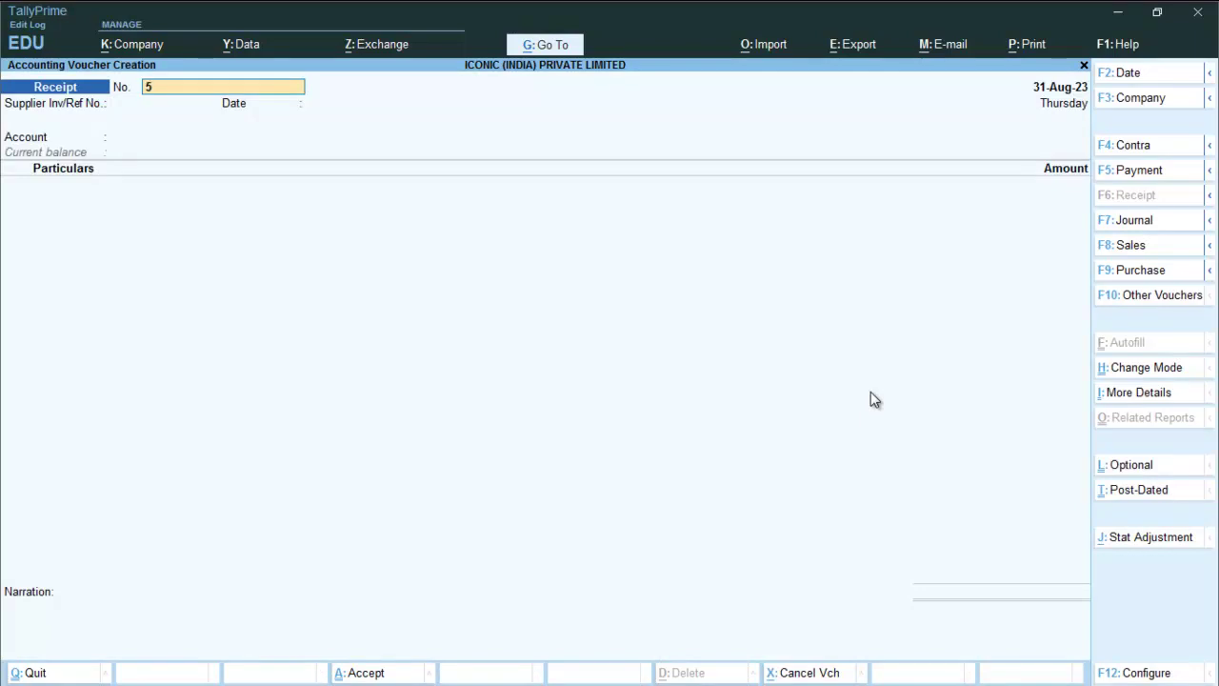
Start a Forex Gain/Loss journal voucher using the Forex Gain/Loss voucher class
key(F7)
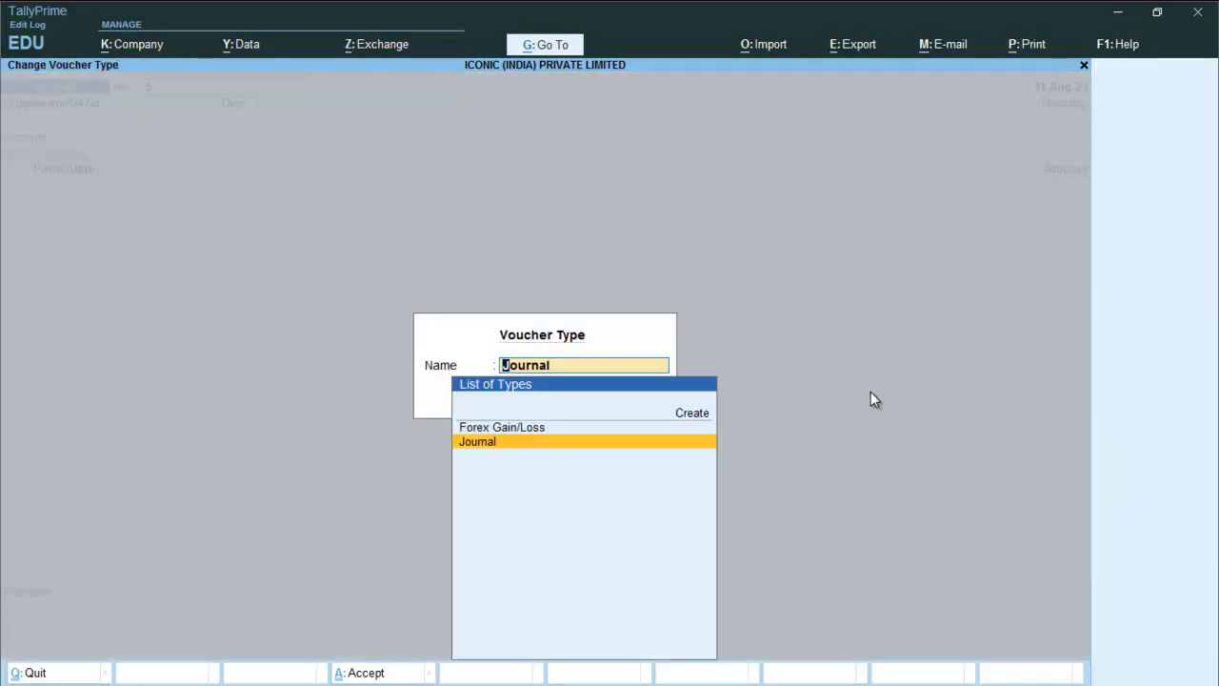
key(Up)
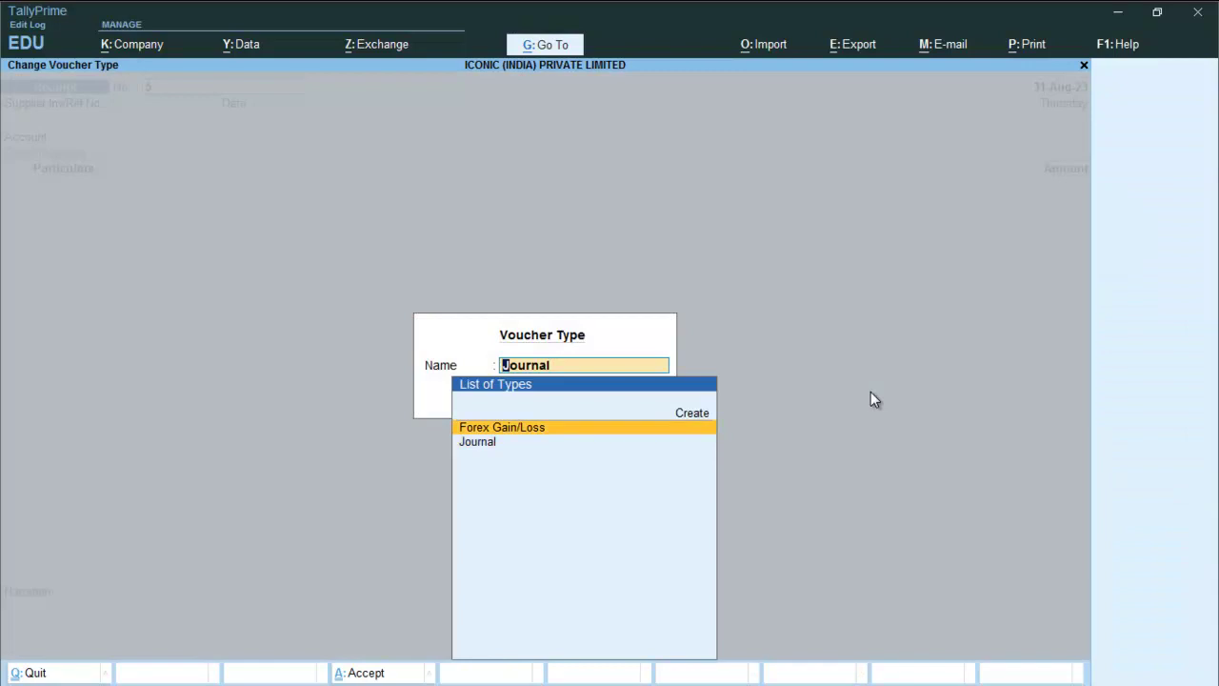
key(Return)
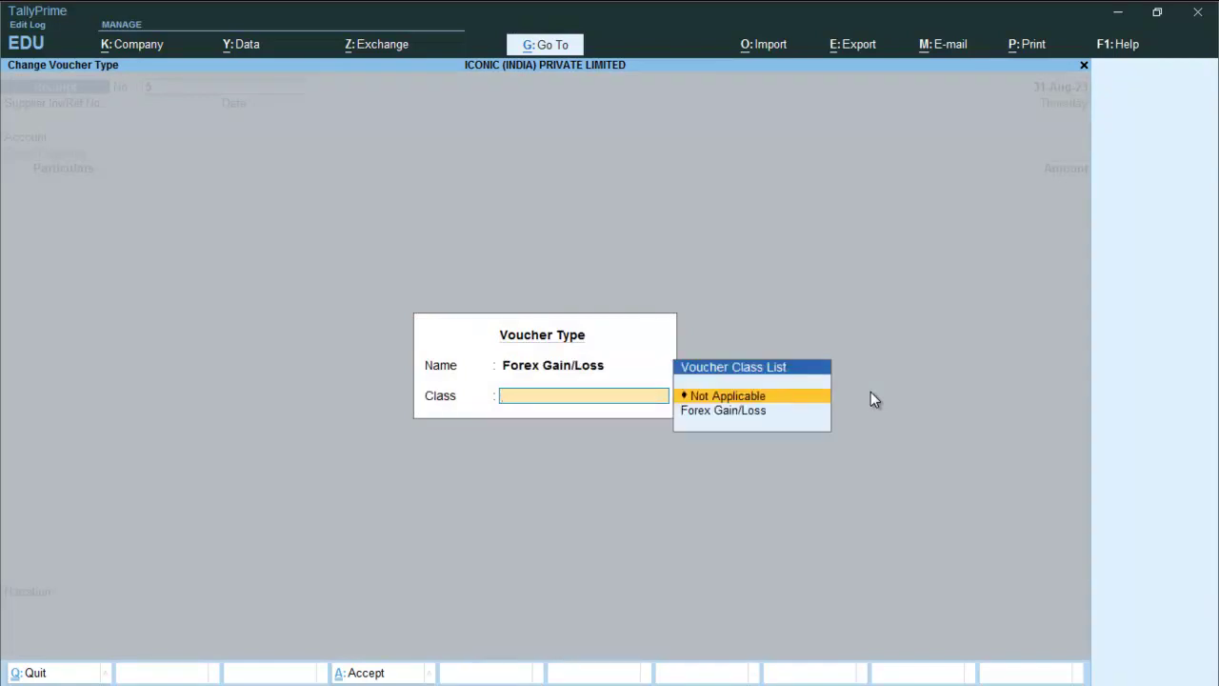
key(Down)
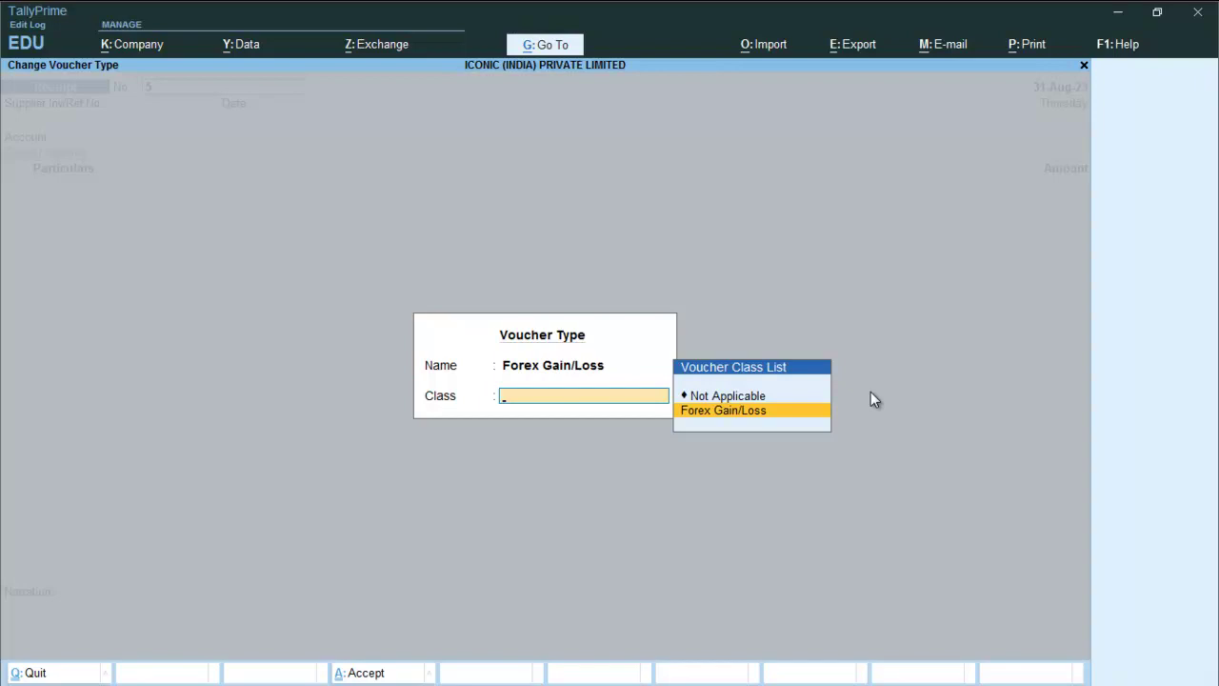
key(Return)
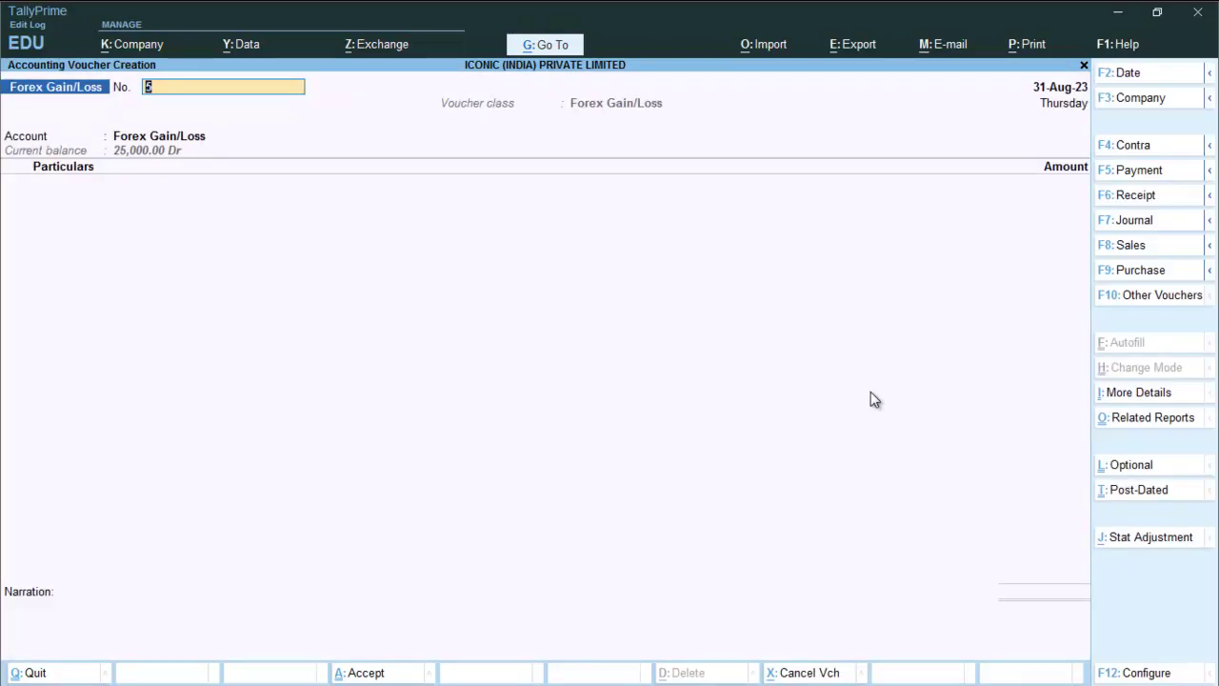
Add the export customer's ledger to the voucher with an adjustment amount of 25,000.00 Dr
key(Return)
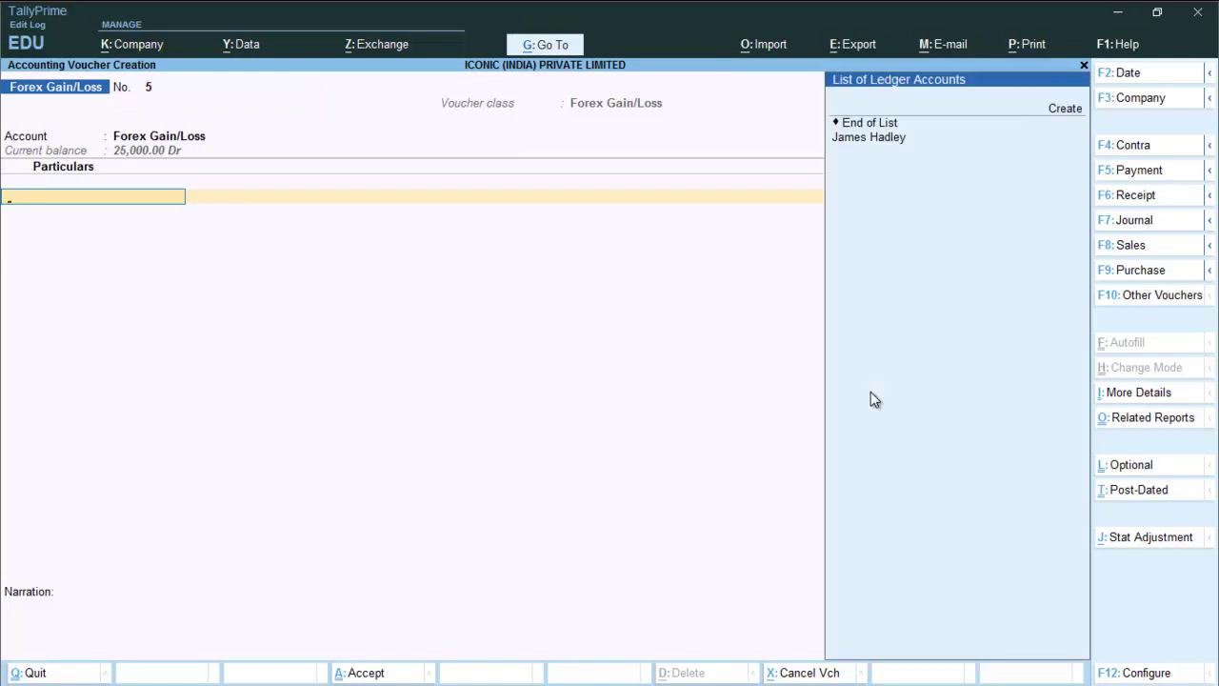
key(Return)
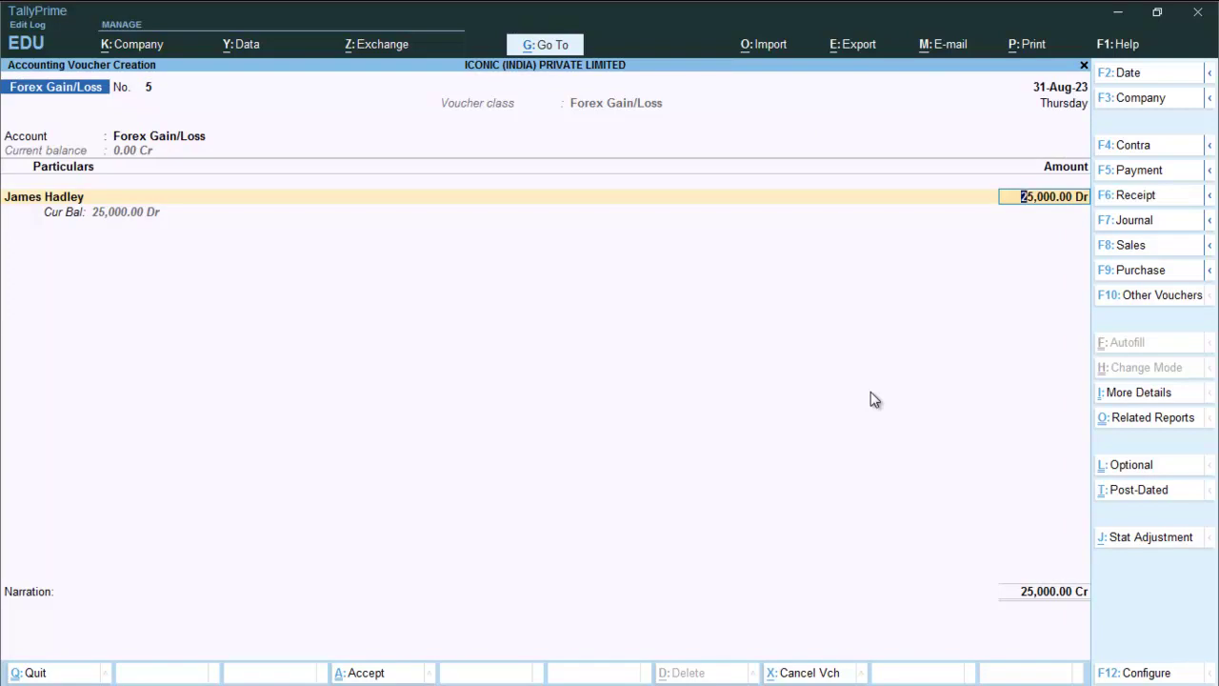
key(Return)
key(Return)
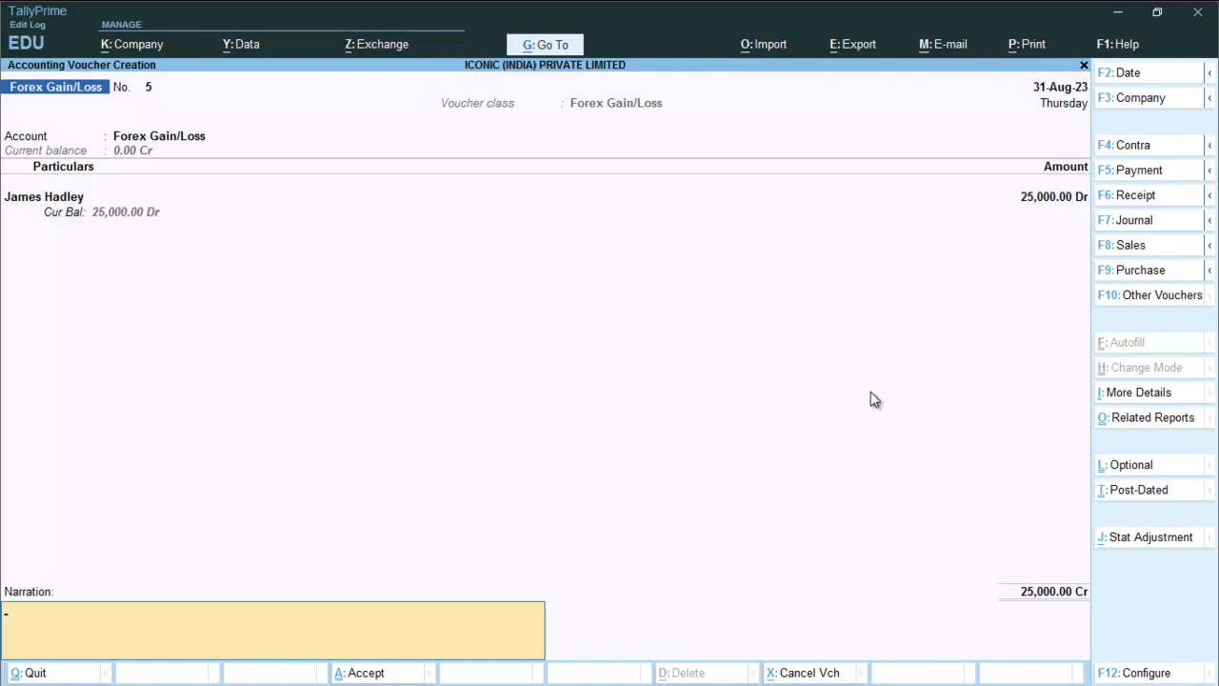
Enter the narration FOREX GAIN /LOSS ADJUSTMENT. and save the Forex Gain/Loss voucher
text(FOREX GAIN /LOSS AD)
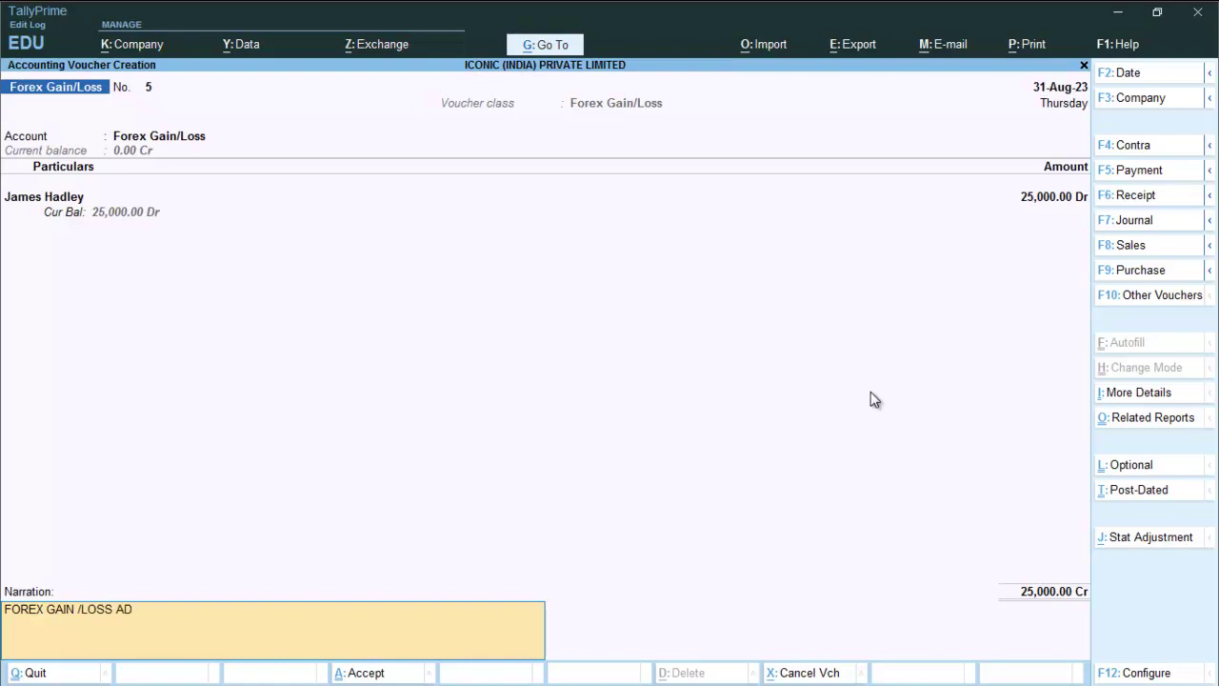
text(JUSTMENT.)
key(Return)
key(Return)
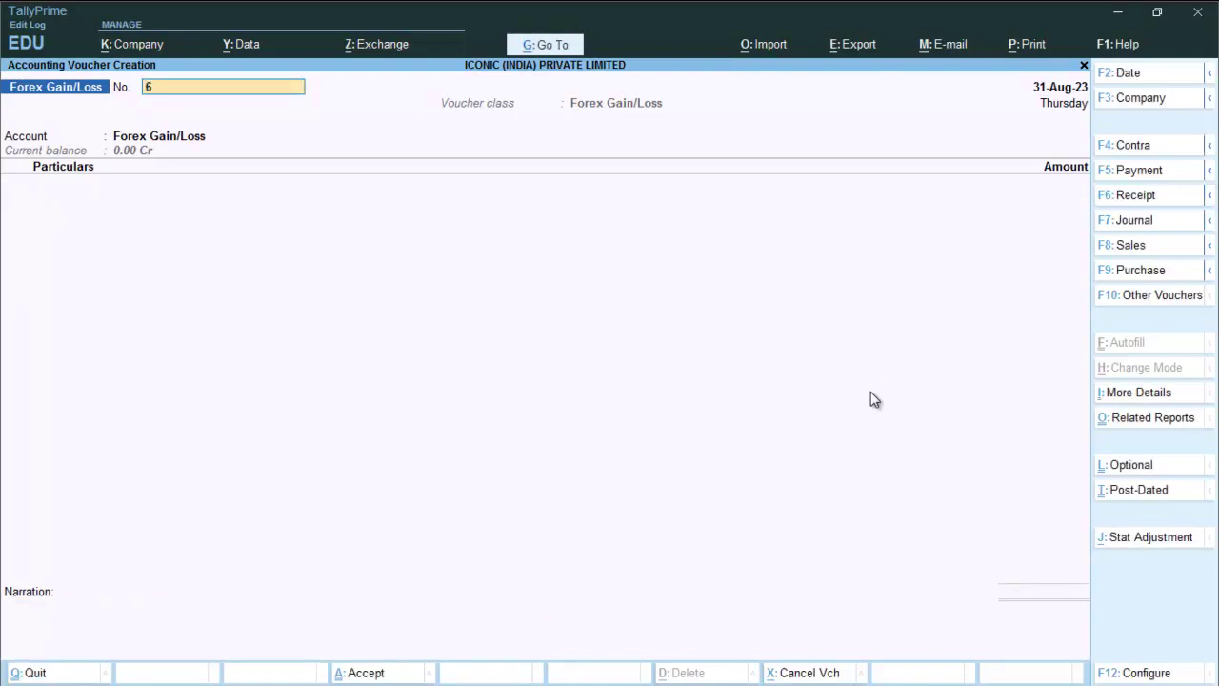
Open the Ledger Vouchers report for the export customer and check the entries and closing balance
key(alt+g)
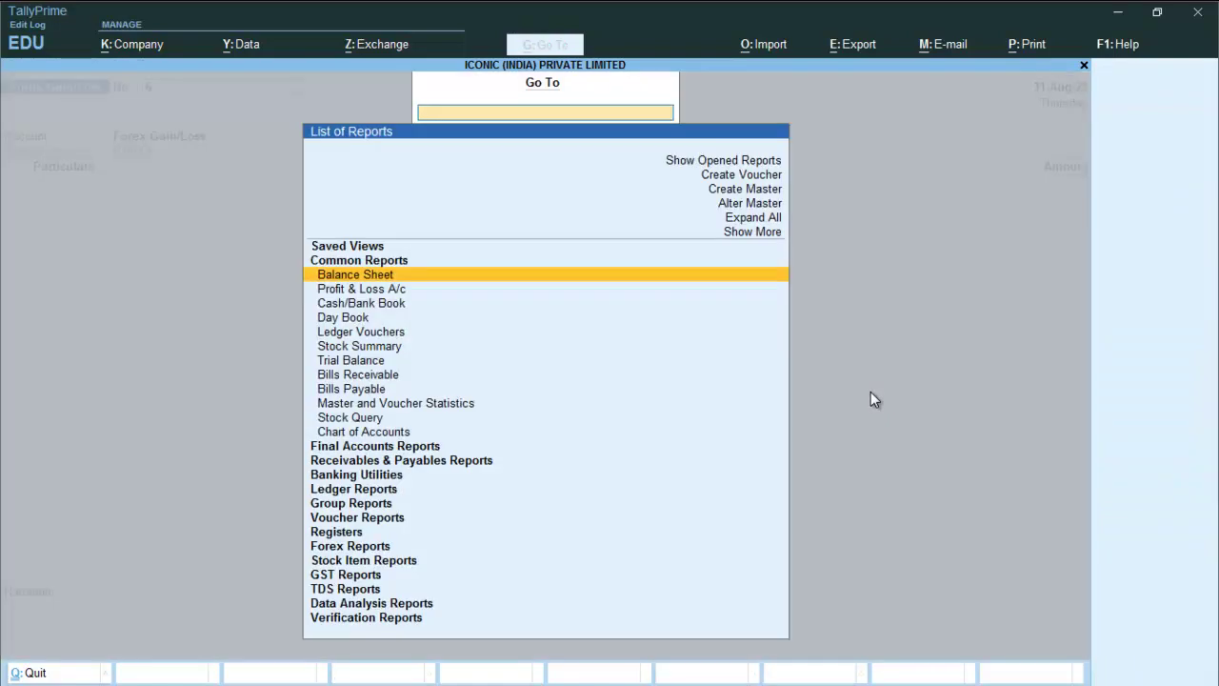
key(Down)
key(Down)
key(Down)
key(Down)
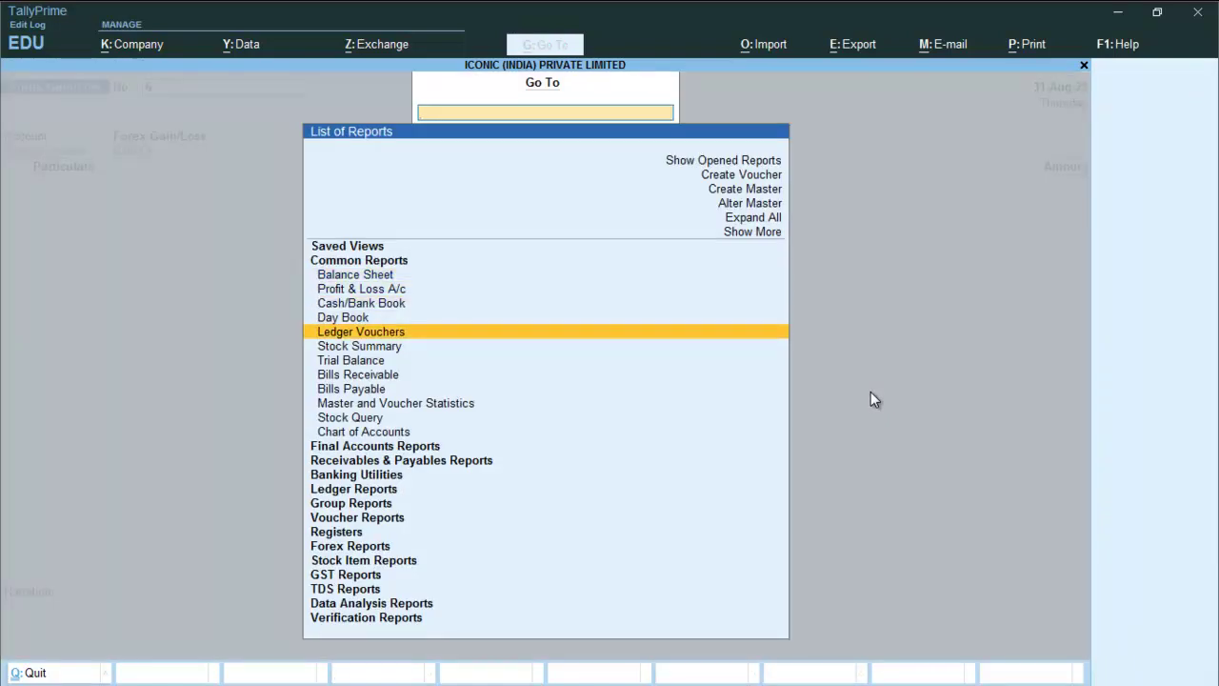
key(Return)
key(Down)
key(Down)
key(Down)
key(Down)
key(Down)
key(Down)
key(Down)
key(Down)
key(Down)
key(Down)
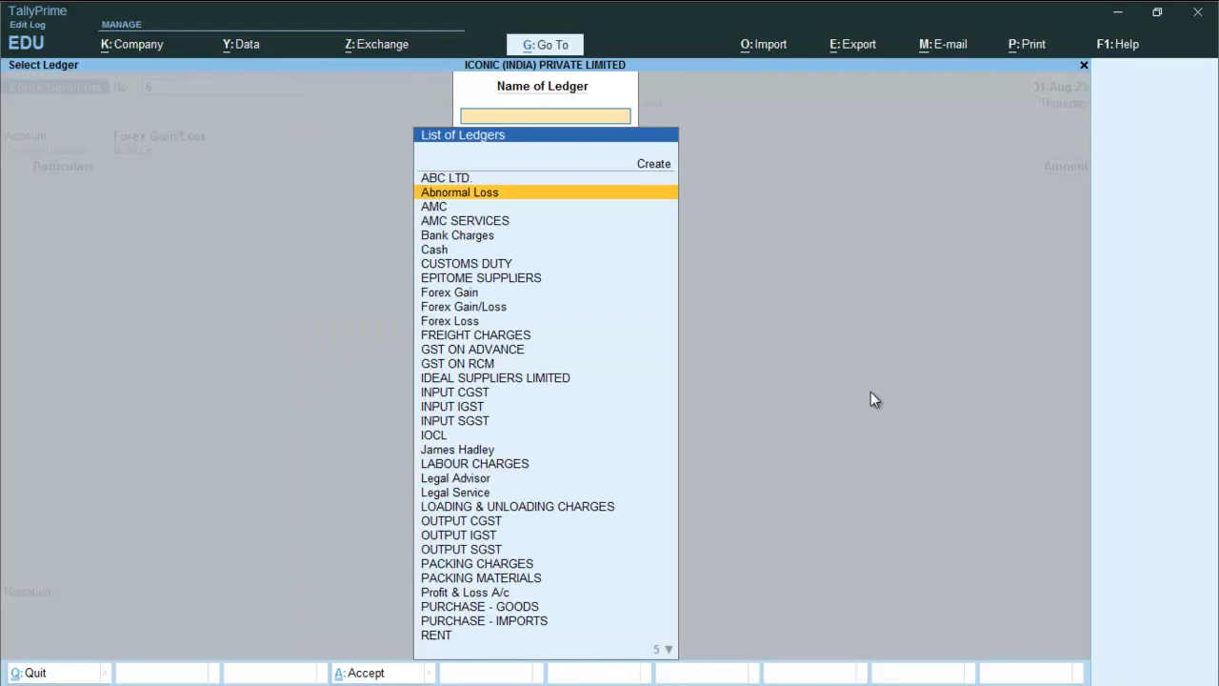
key(Down)
key(Down)
key(Down)
key(Down)
key(Down)
key(Down)
key(Down)
key(Down)
key(Down)
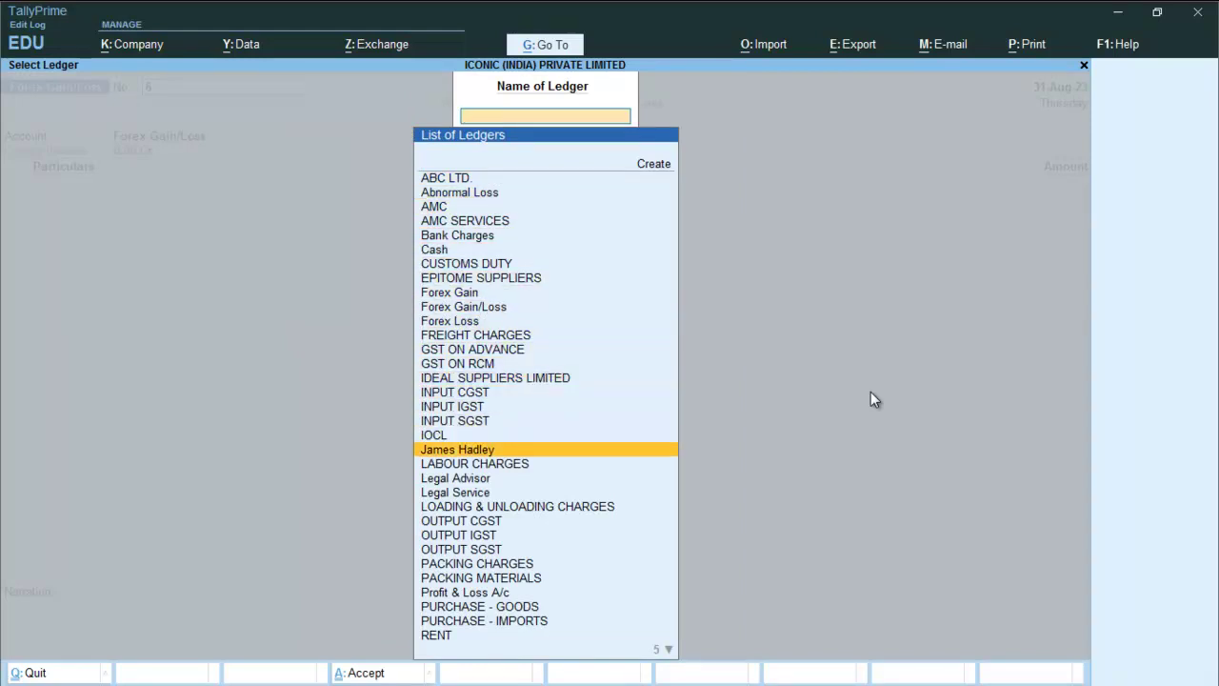
key(Return)
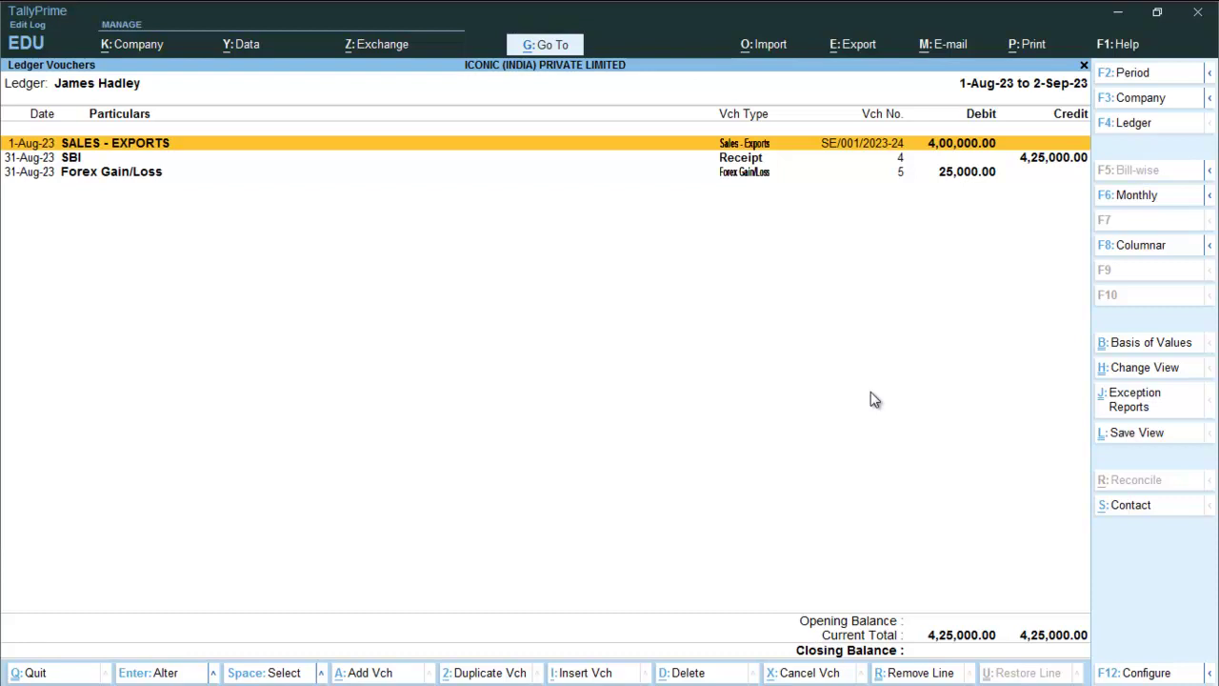
Open the Balance Sheet and expand it to the detailed view
key(alt+g)
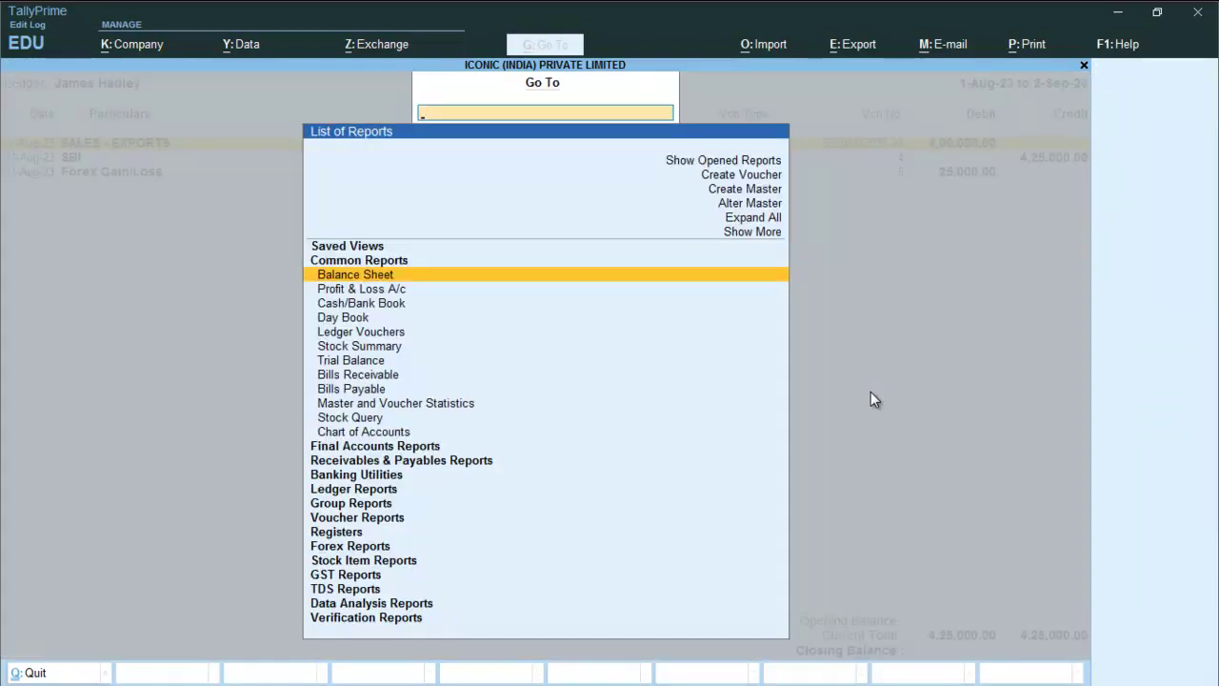
key(Return)
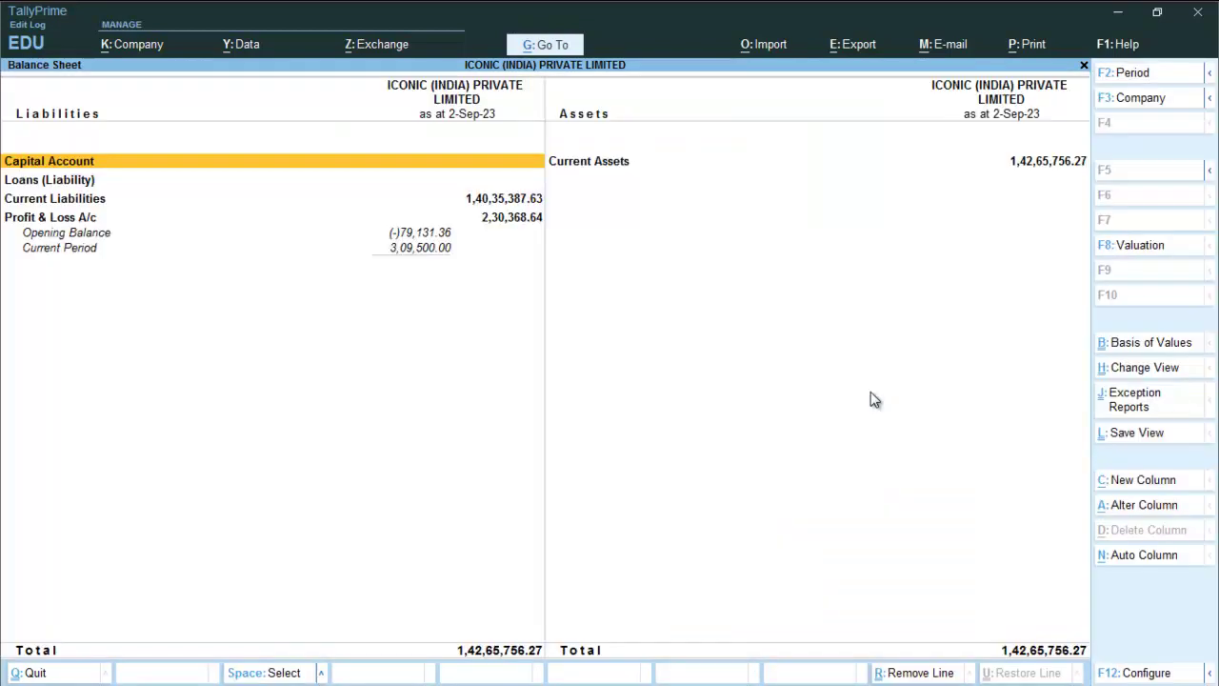
key(alt+F5)
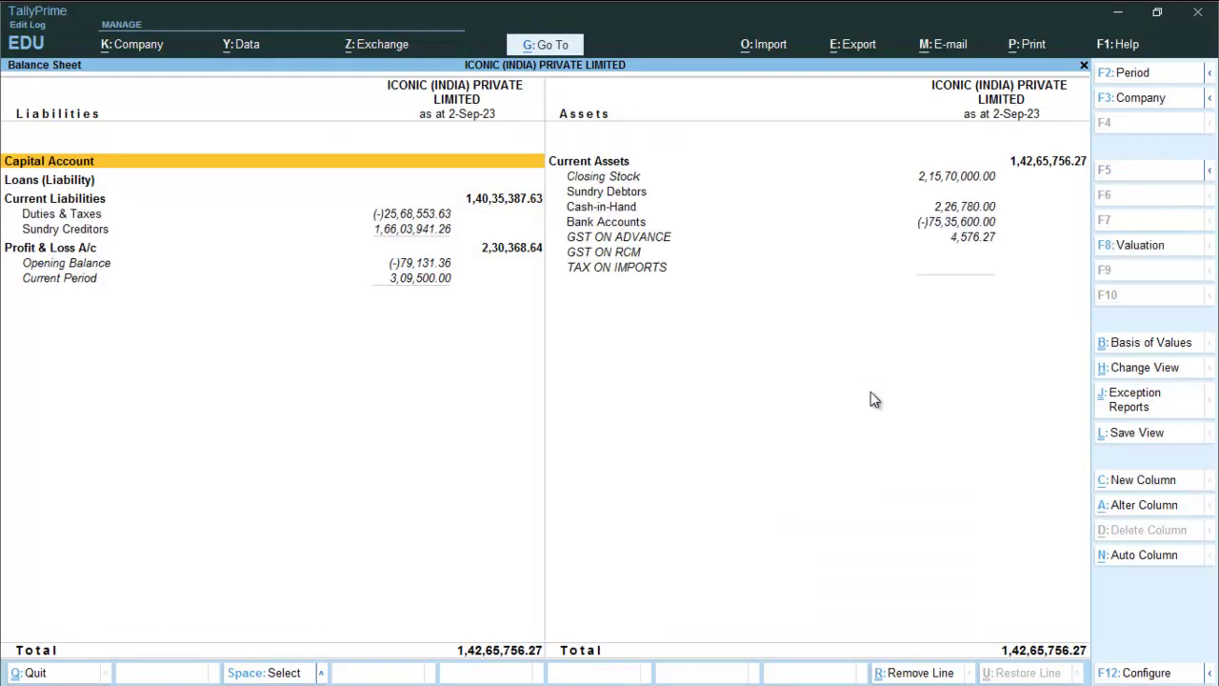
Drill down from the Balance Sheet into the Profit & Loss A/c and expand it to the detailed view
key(Down)
key(Down)
key(Down)
key(Down)
key(Down)
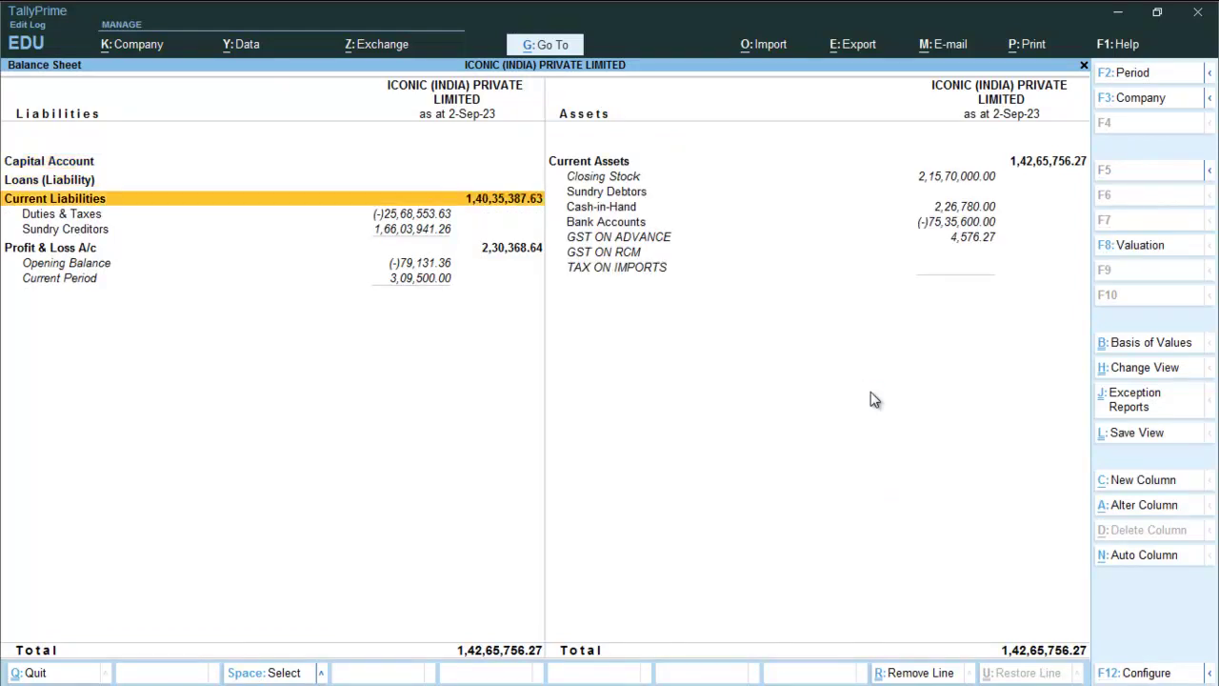
key(Return)
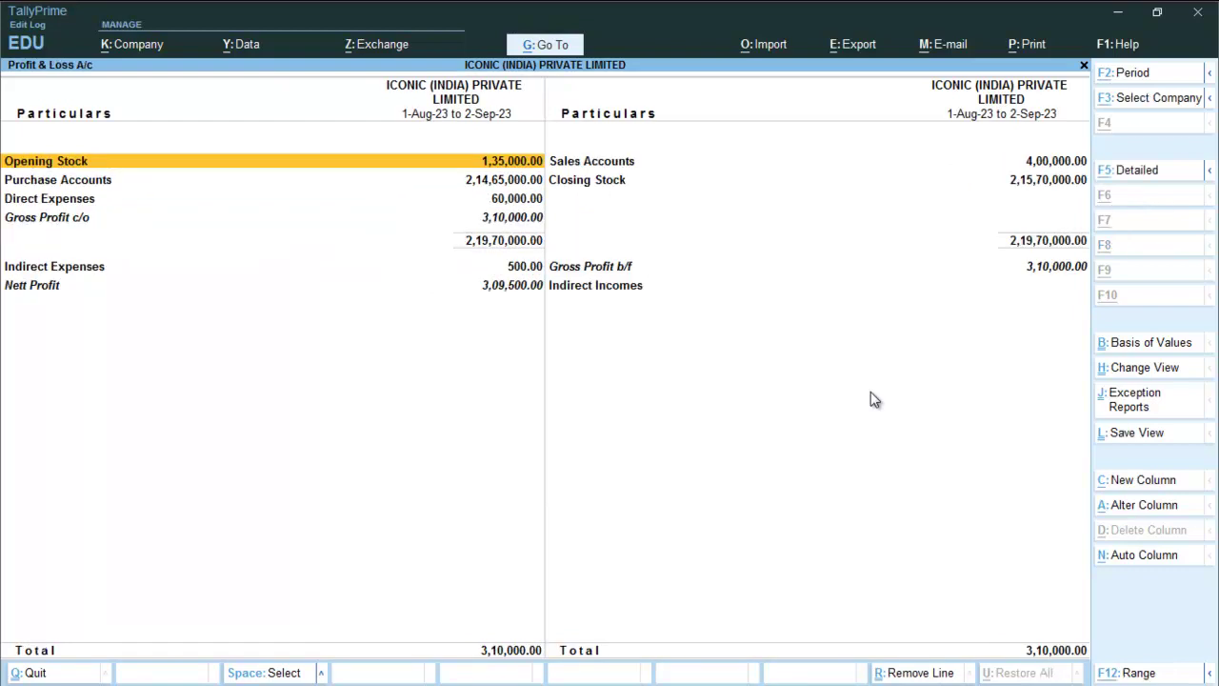
key(alt+F5)
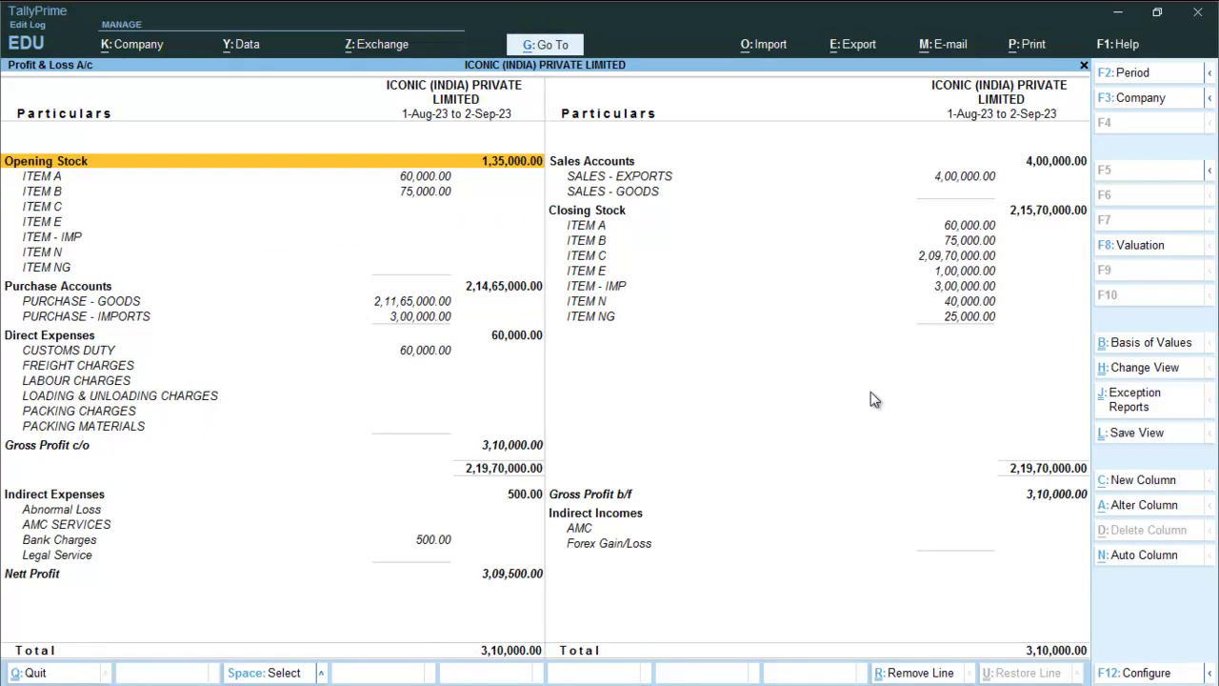
Go to the Forex Gain/Loss ledger under Indirect Incomes in the Profit & Loss A/c
key(Right)
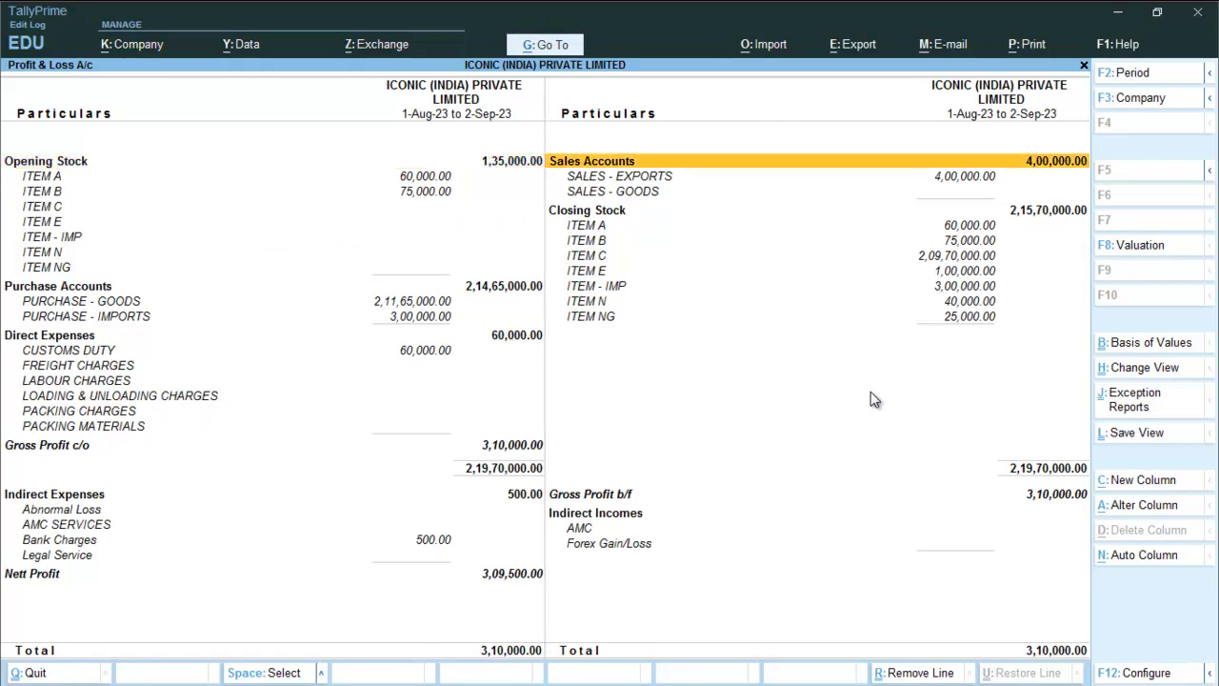
key(Down)
key(Down)
key(Down)
key(Down)
key(Down)
key(Down)
key(Down)
key(Down)
key(Down)
key(Down)
key(Down)
key(Down)
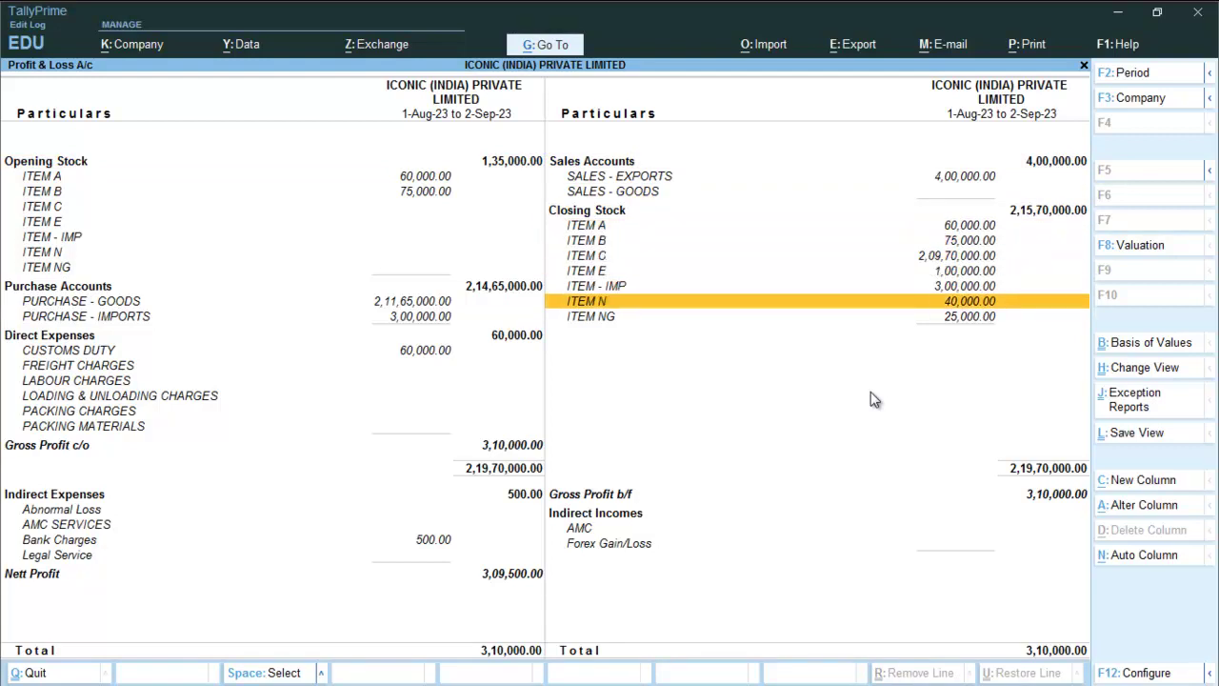
key(Down)
key(Down)
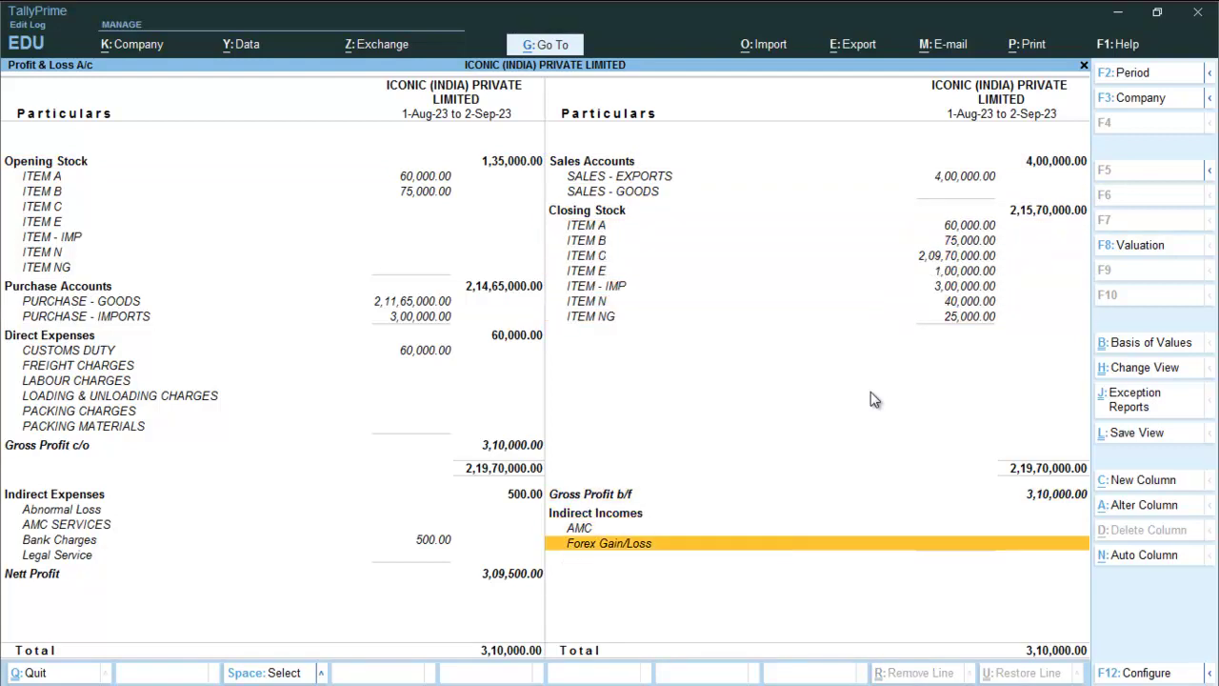